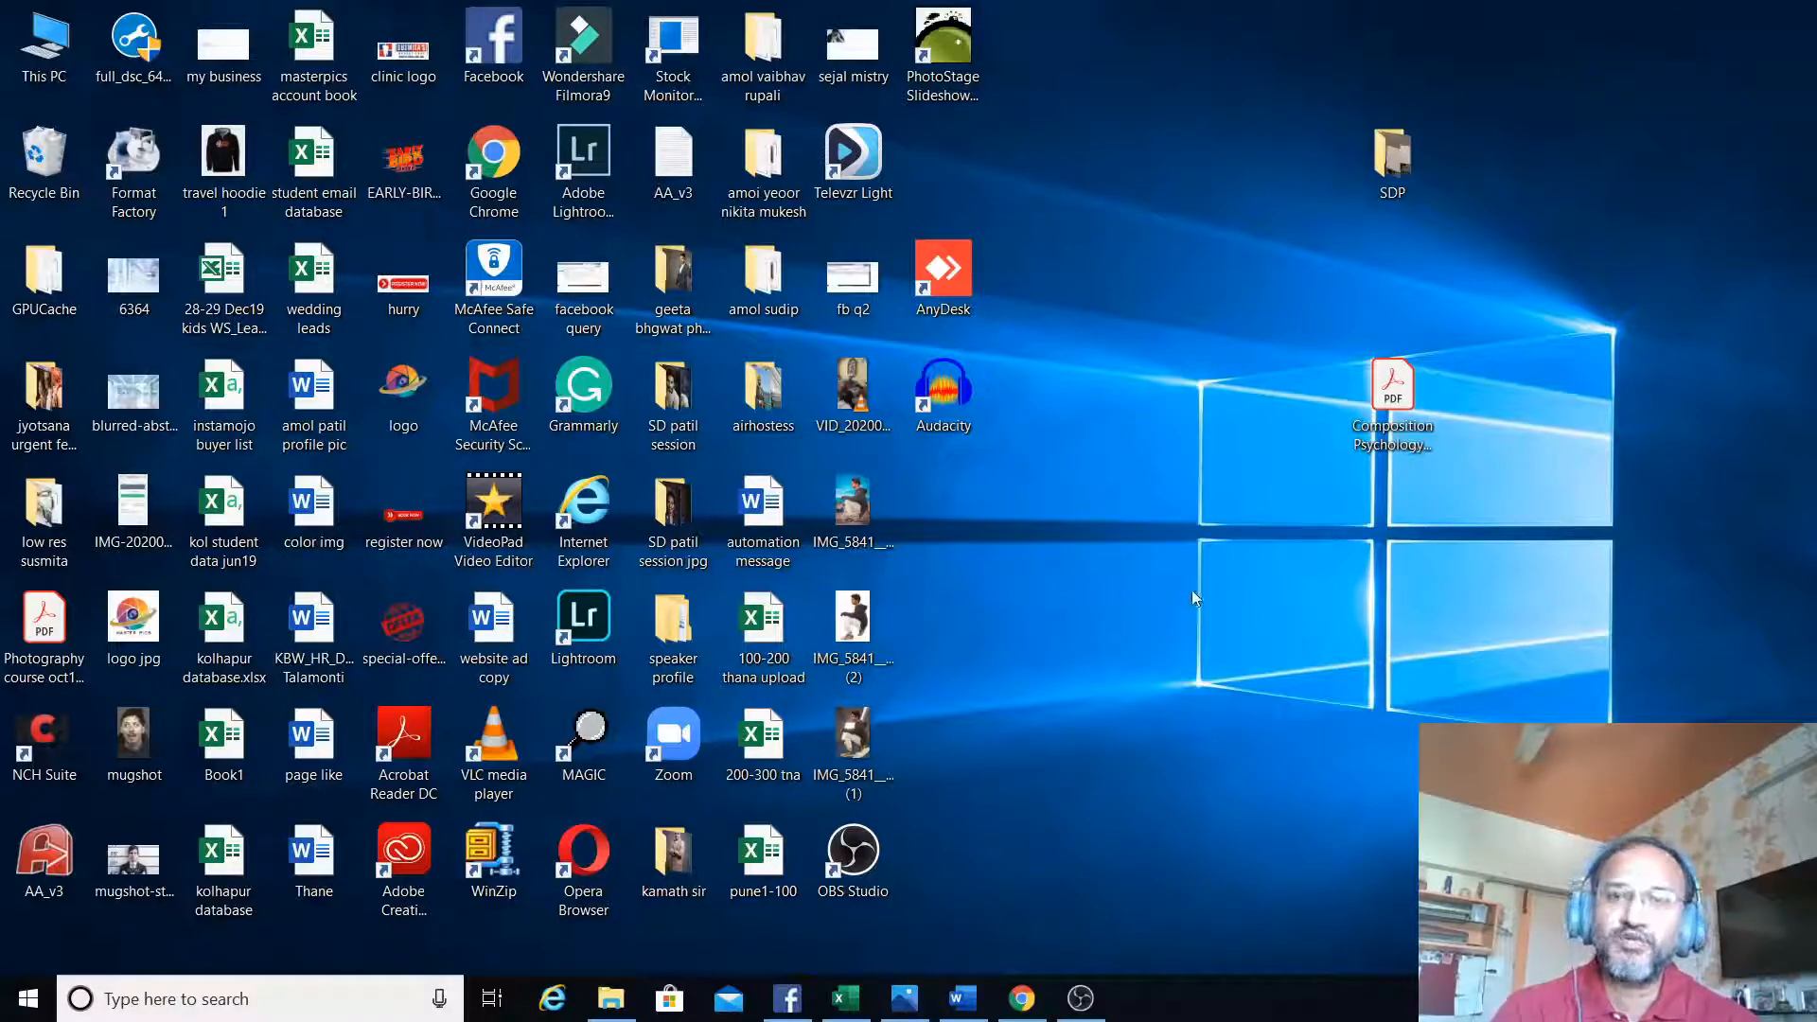
- Switch to Chrome and review the Free Website Shop Mumbai site and its pricing page, including the plan comparison table
click(1022, 998)
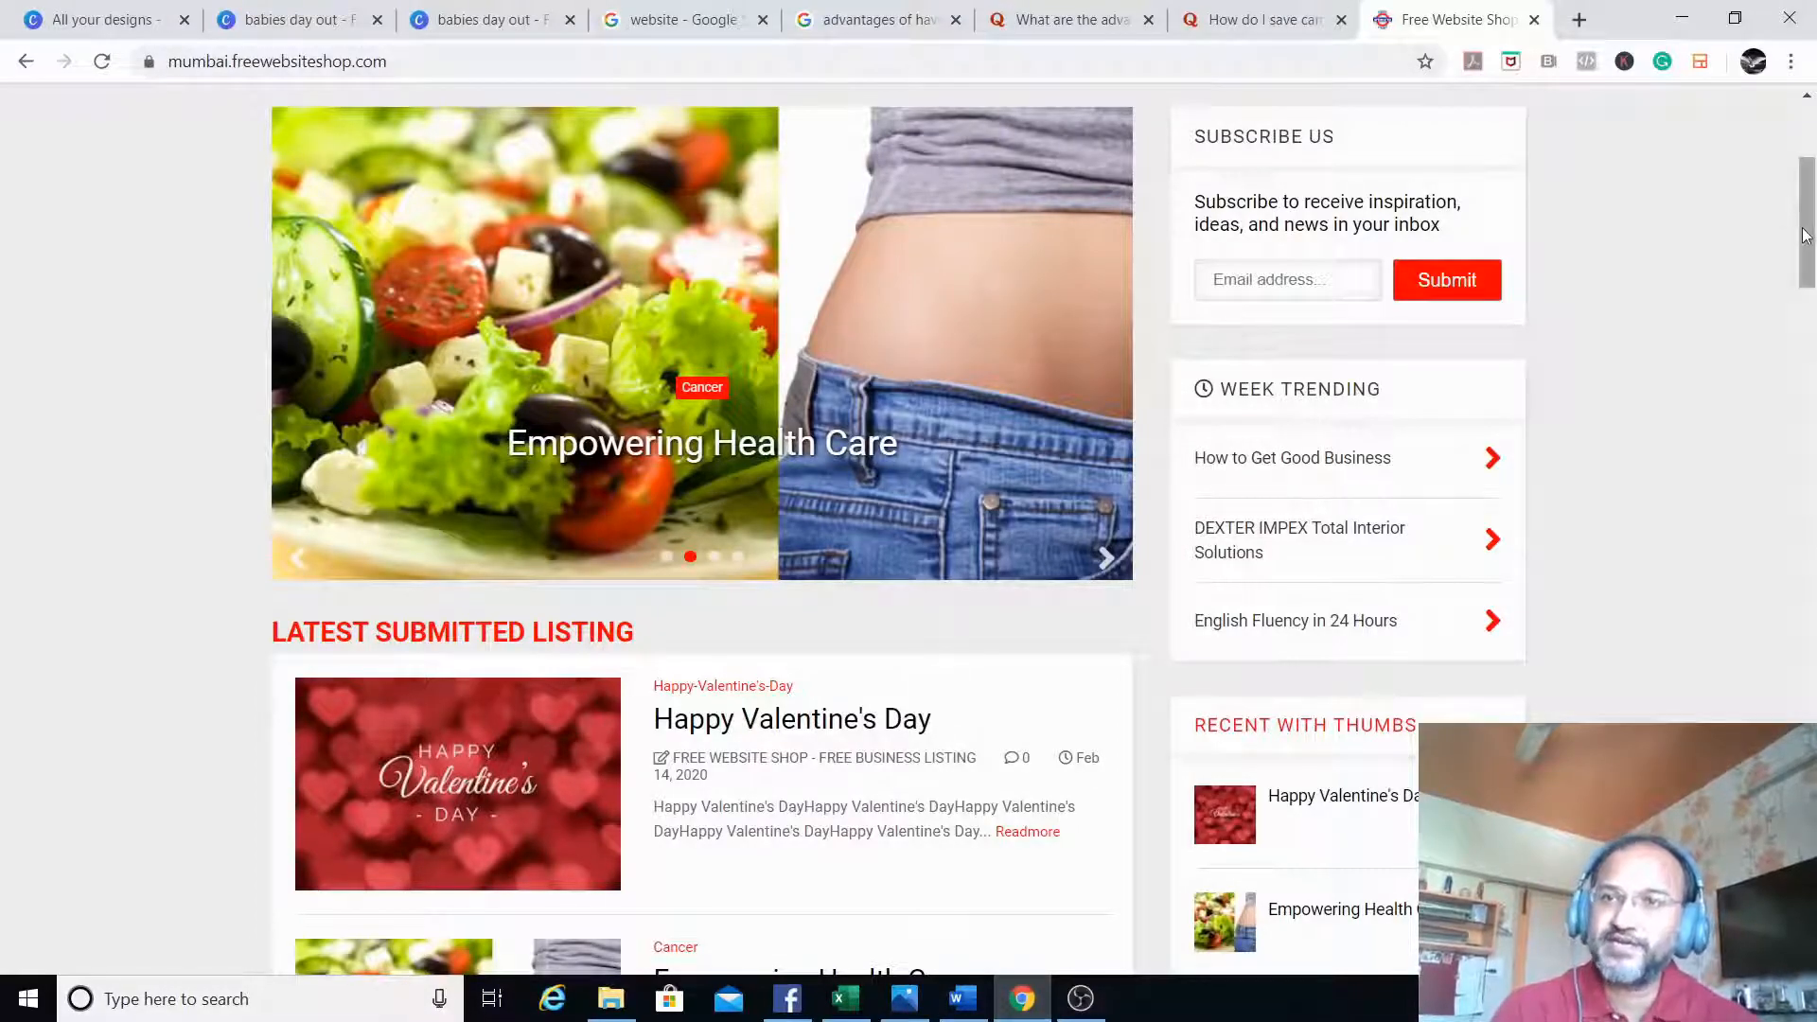
drag(1807, 241, 1803, 191)
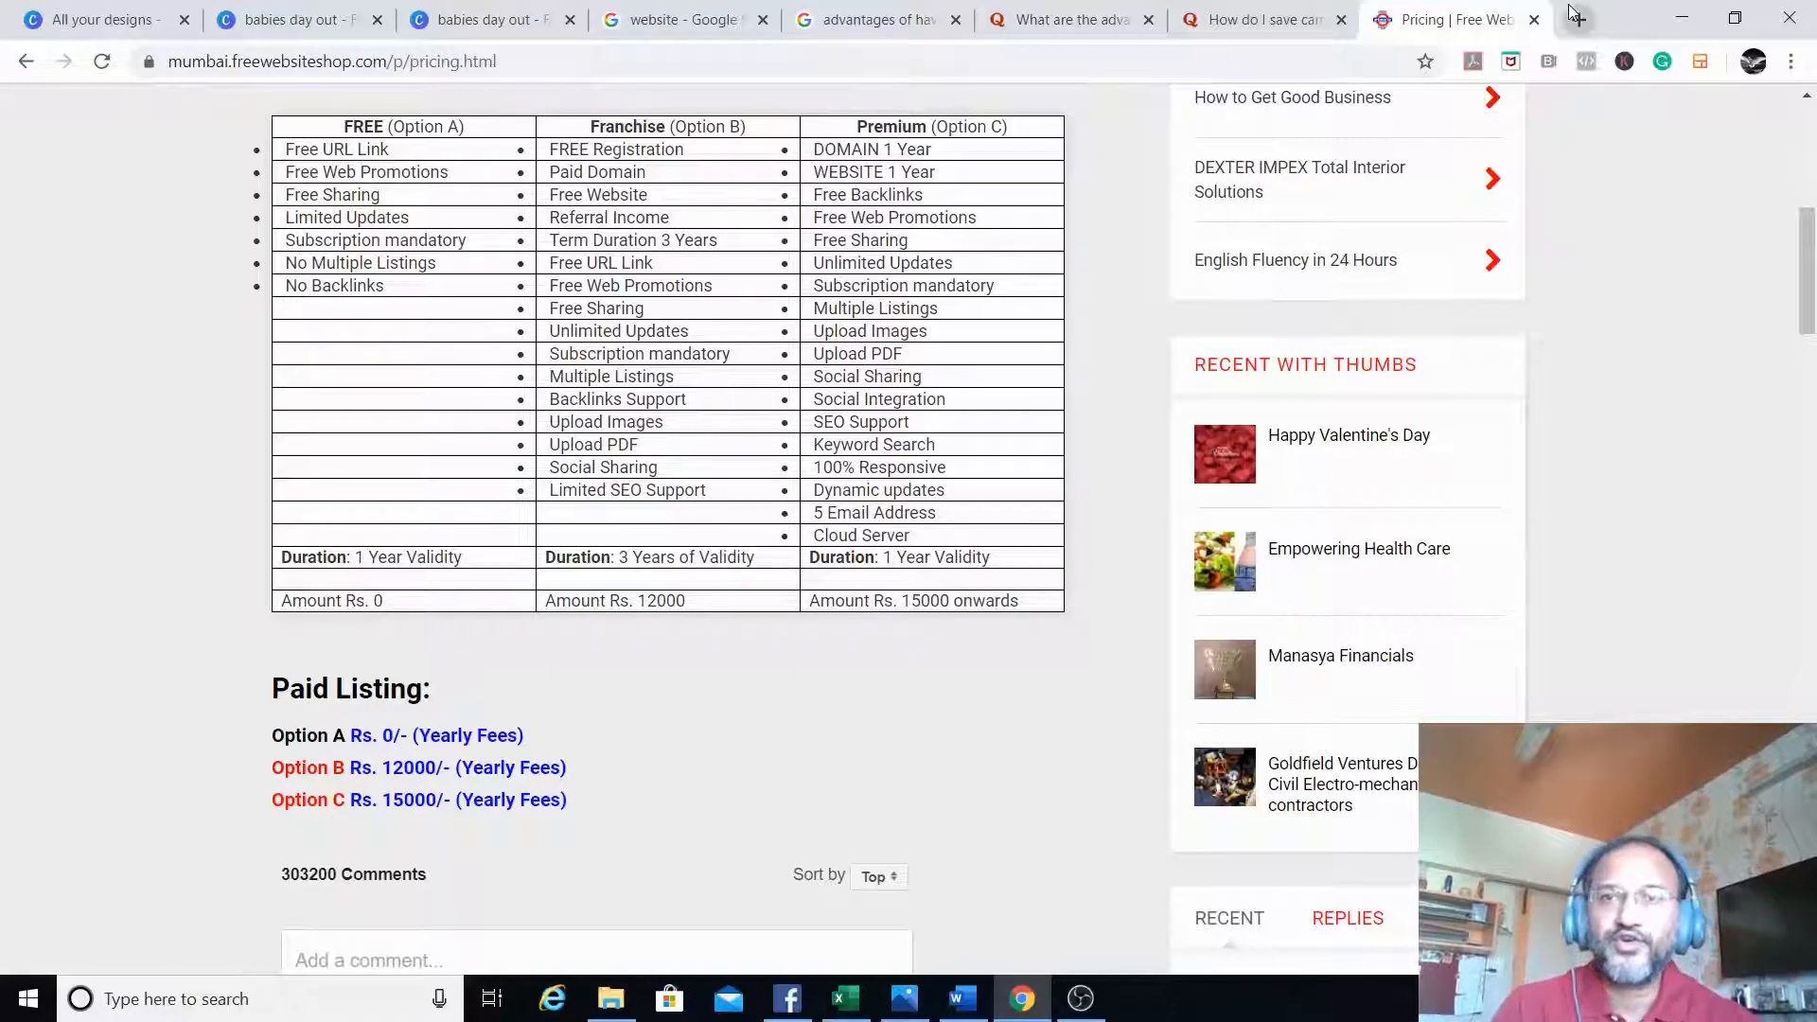
click(1676, 21)
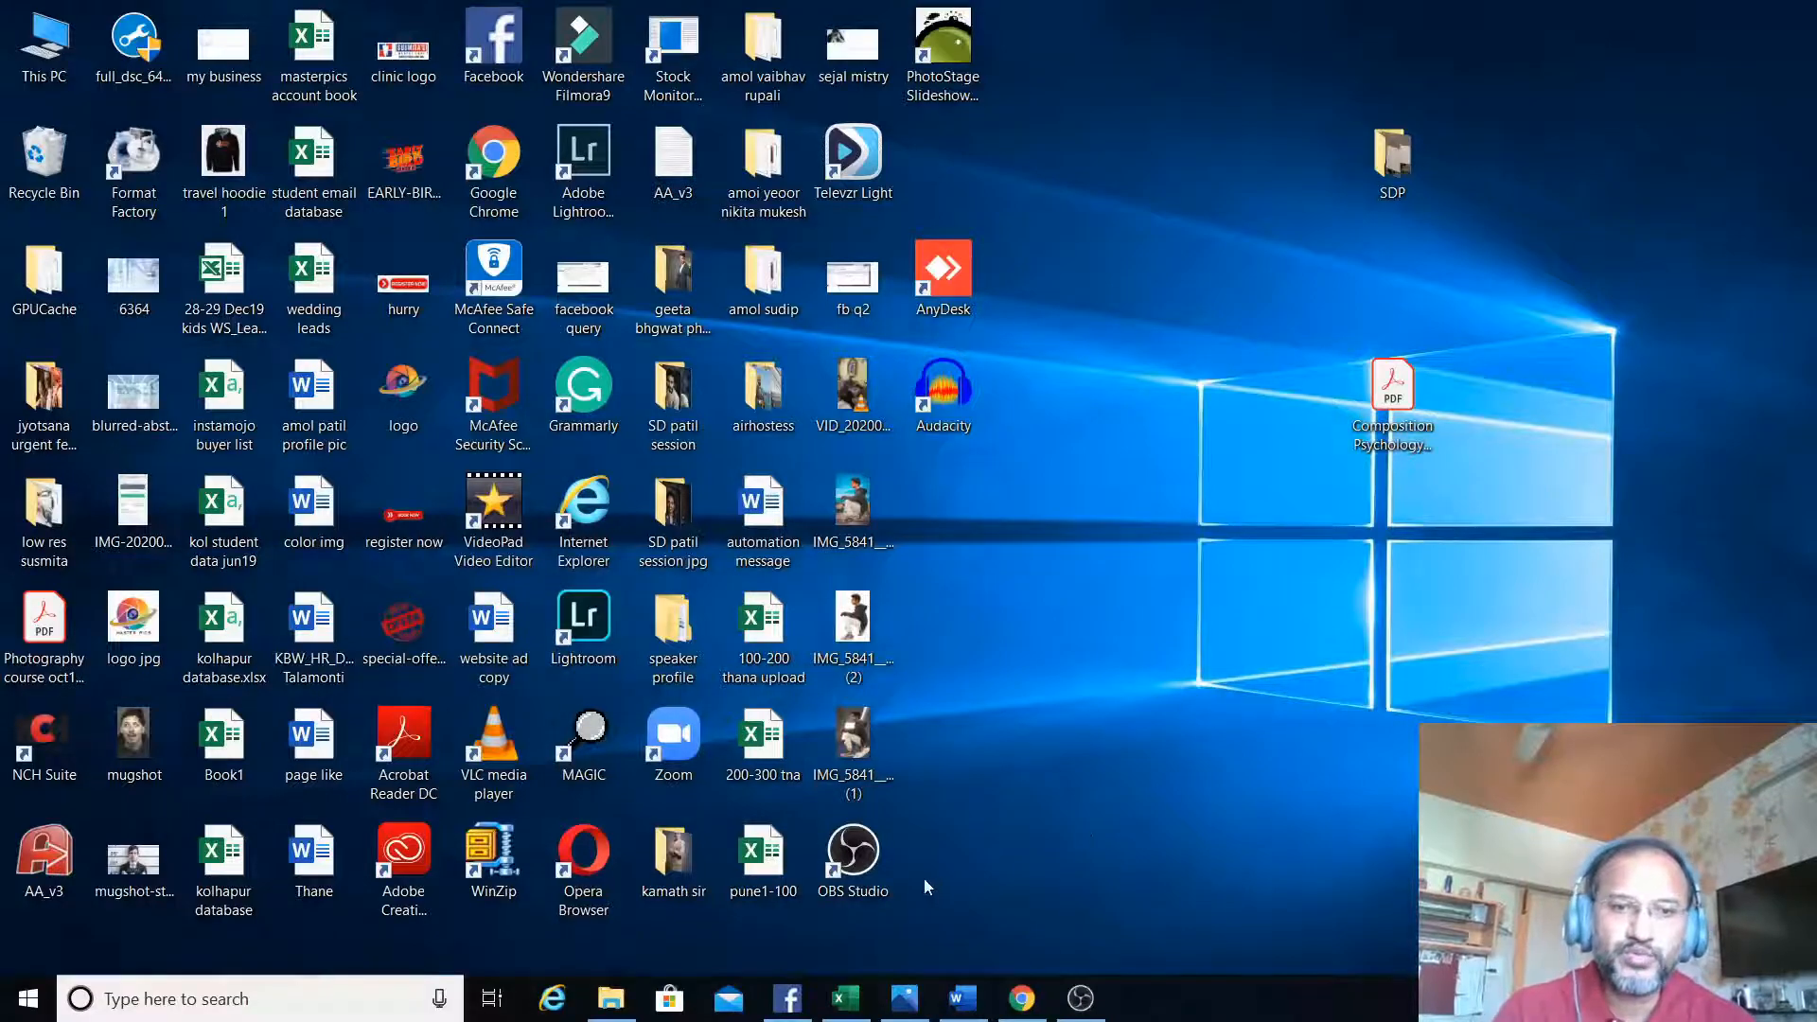
- Switch to Facebook Ads Manager and choose Lead generation as the new campaign's marketing objective
click(786, 1001)
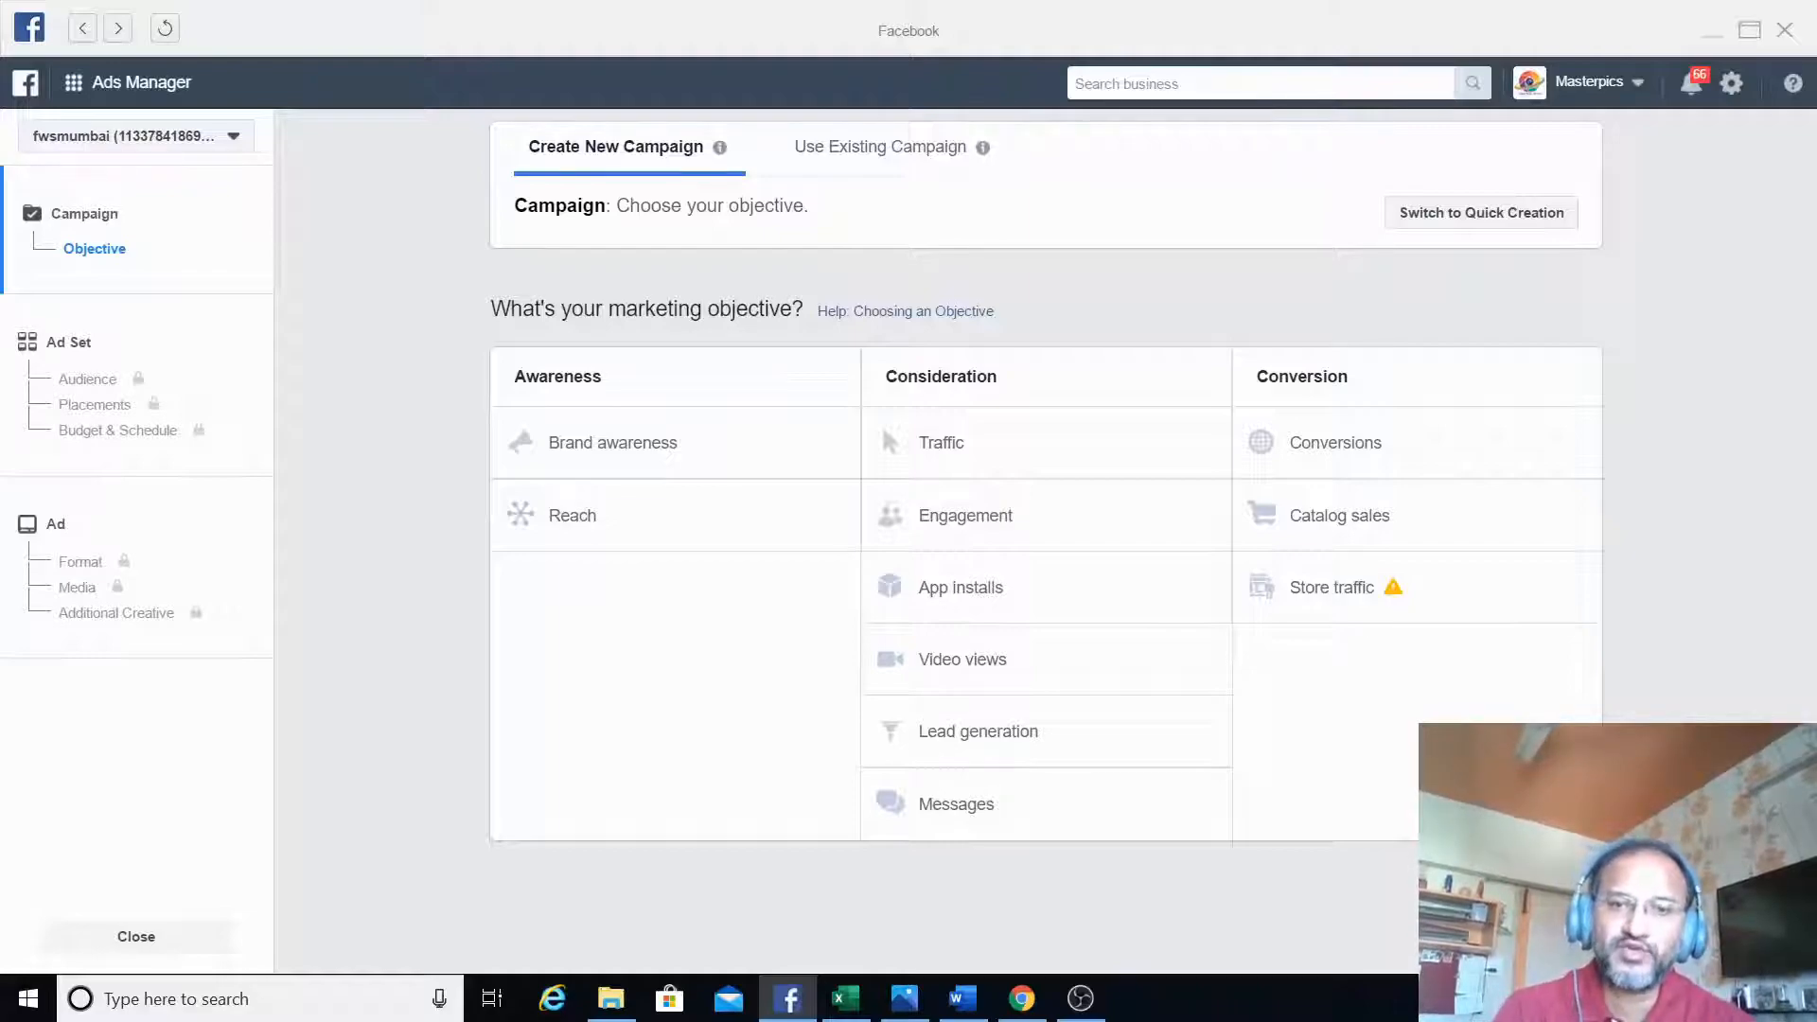
click(1115, 743)
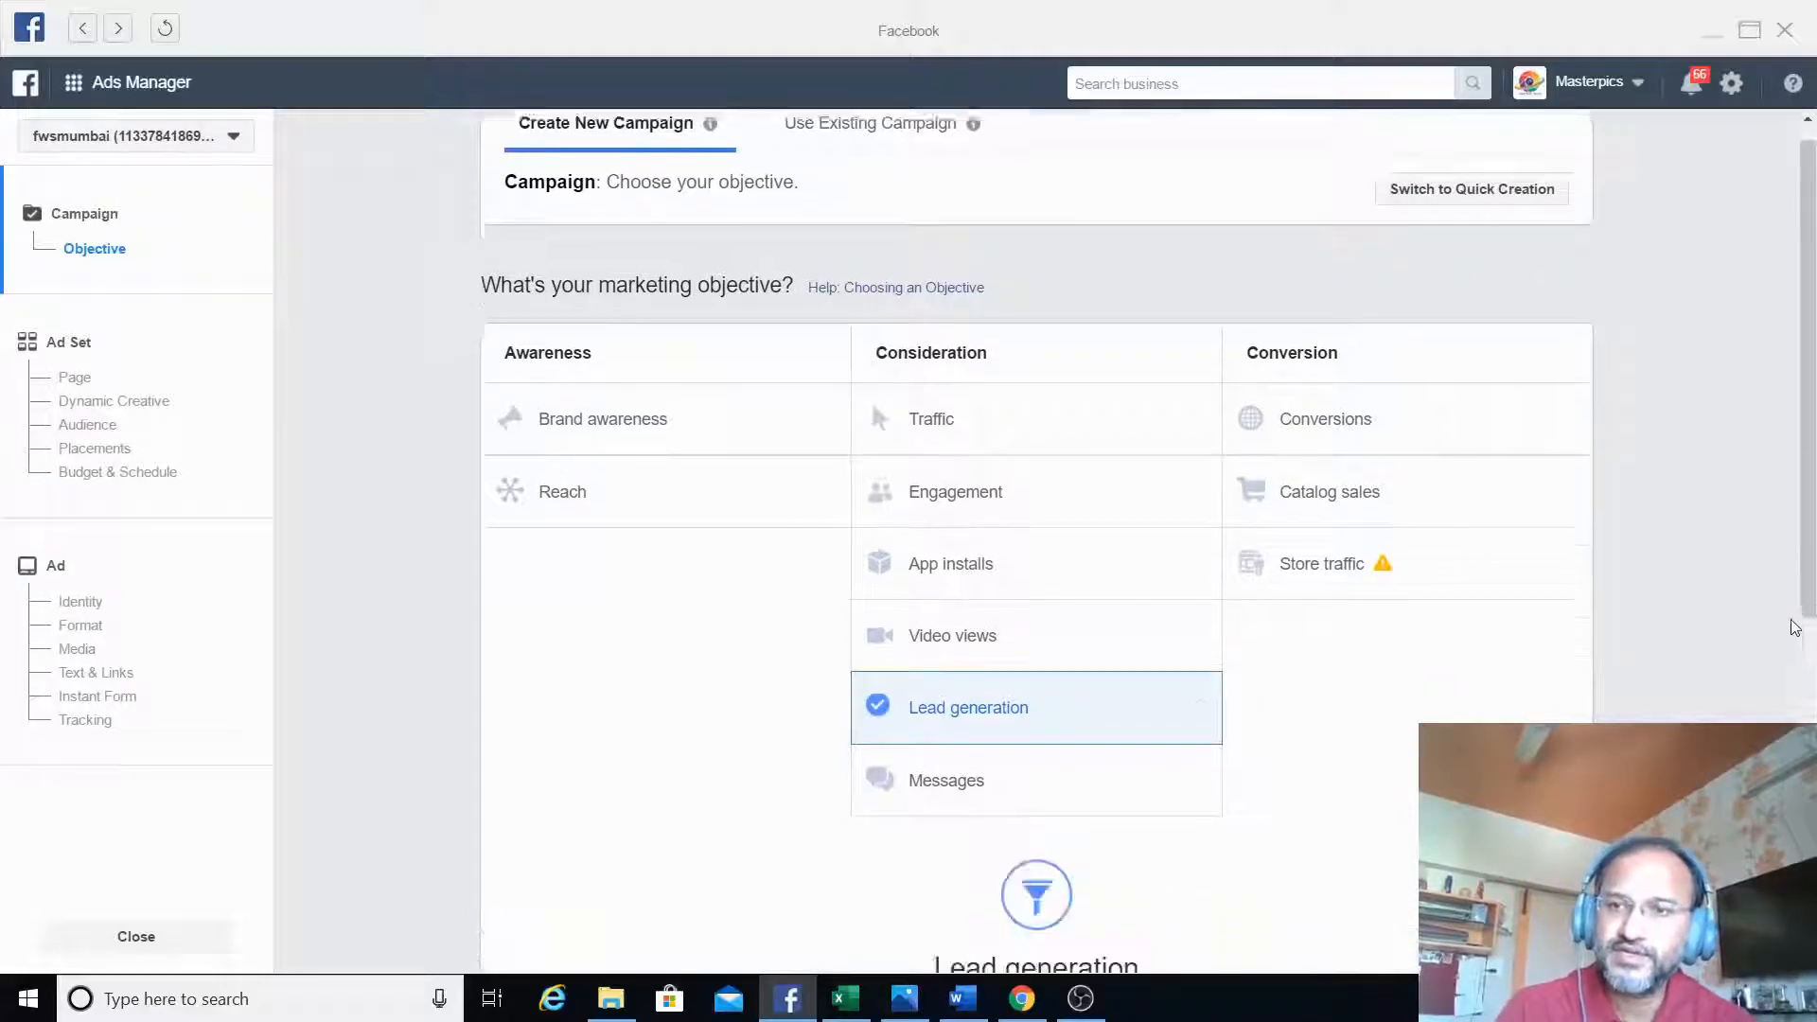
- Name the campaign "free website lead generation" and continue to the ad set settings
scroll(1793, 627, down, 2)
scroll(1793, 627, down, 3)
scroll(1034, 681, down, 1)
drag(965, 624, 512, 615)
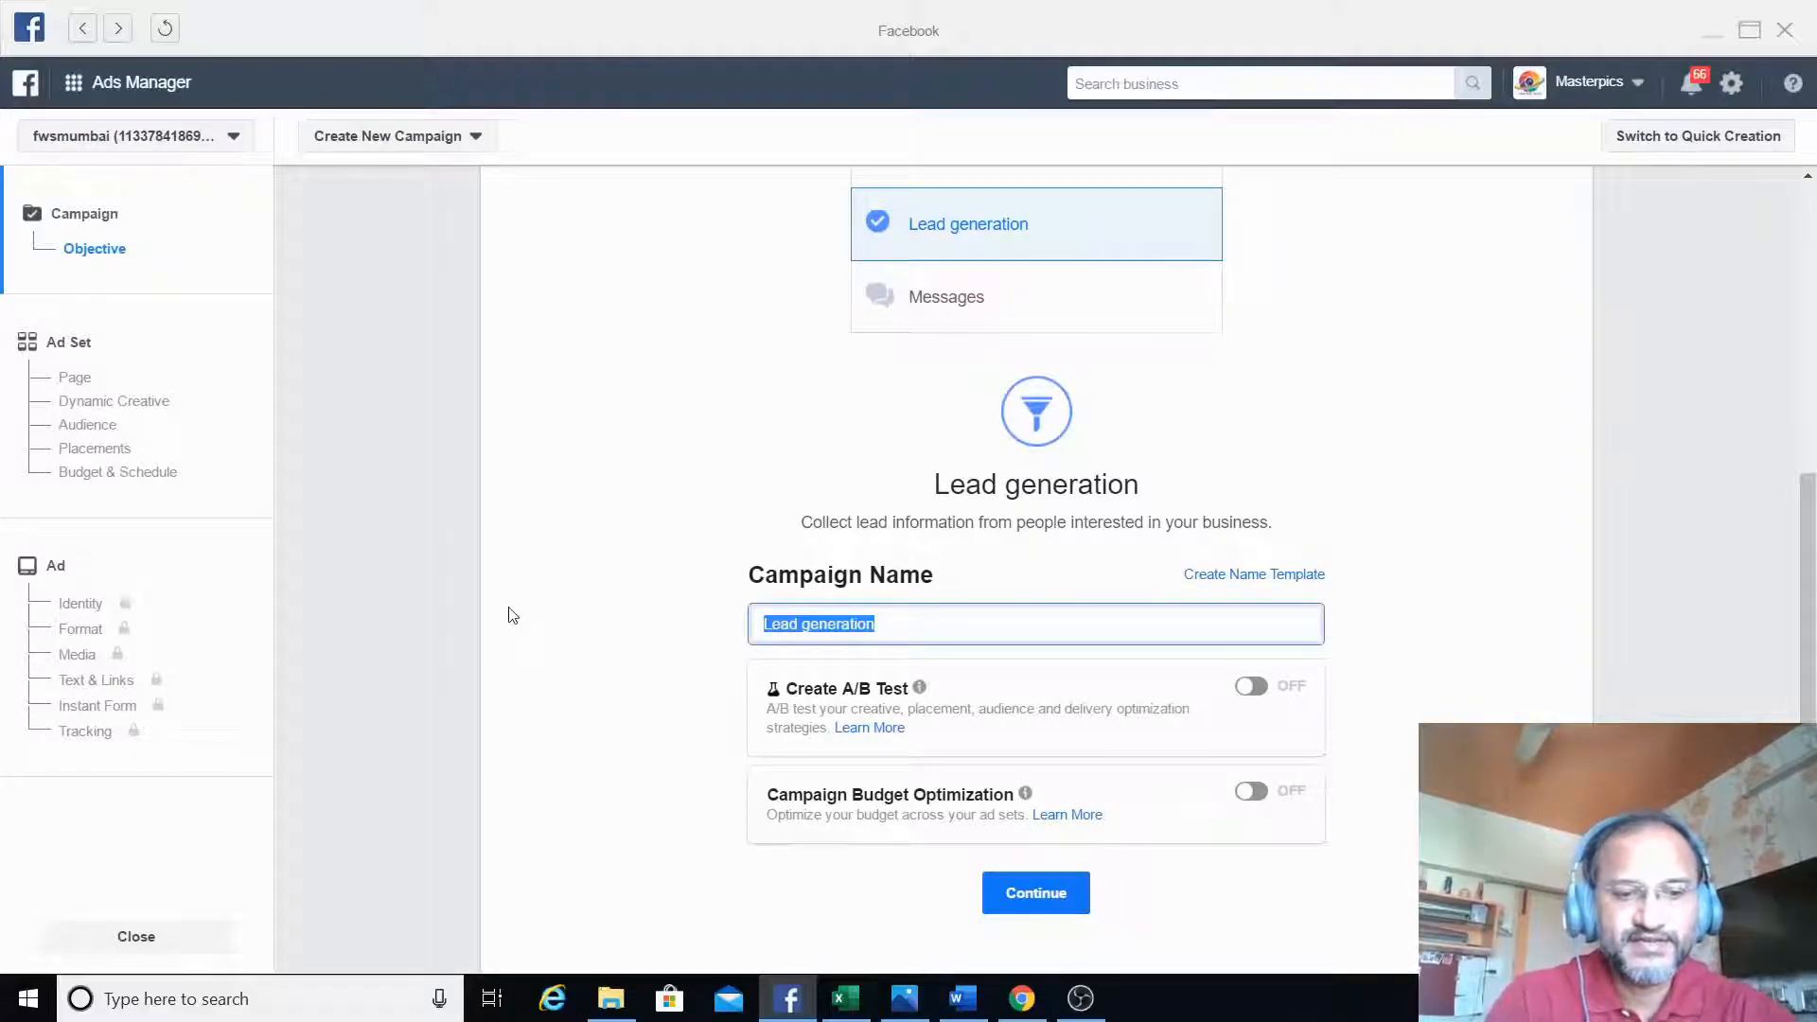
text(free website lead )
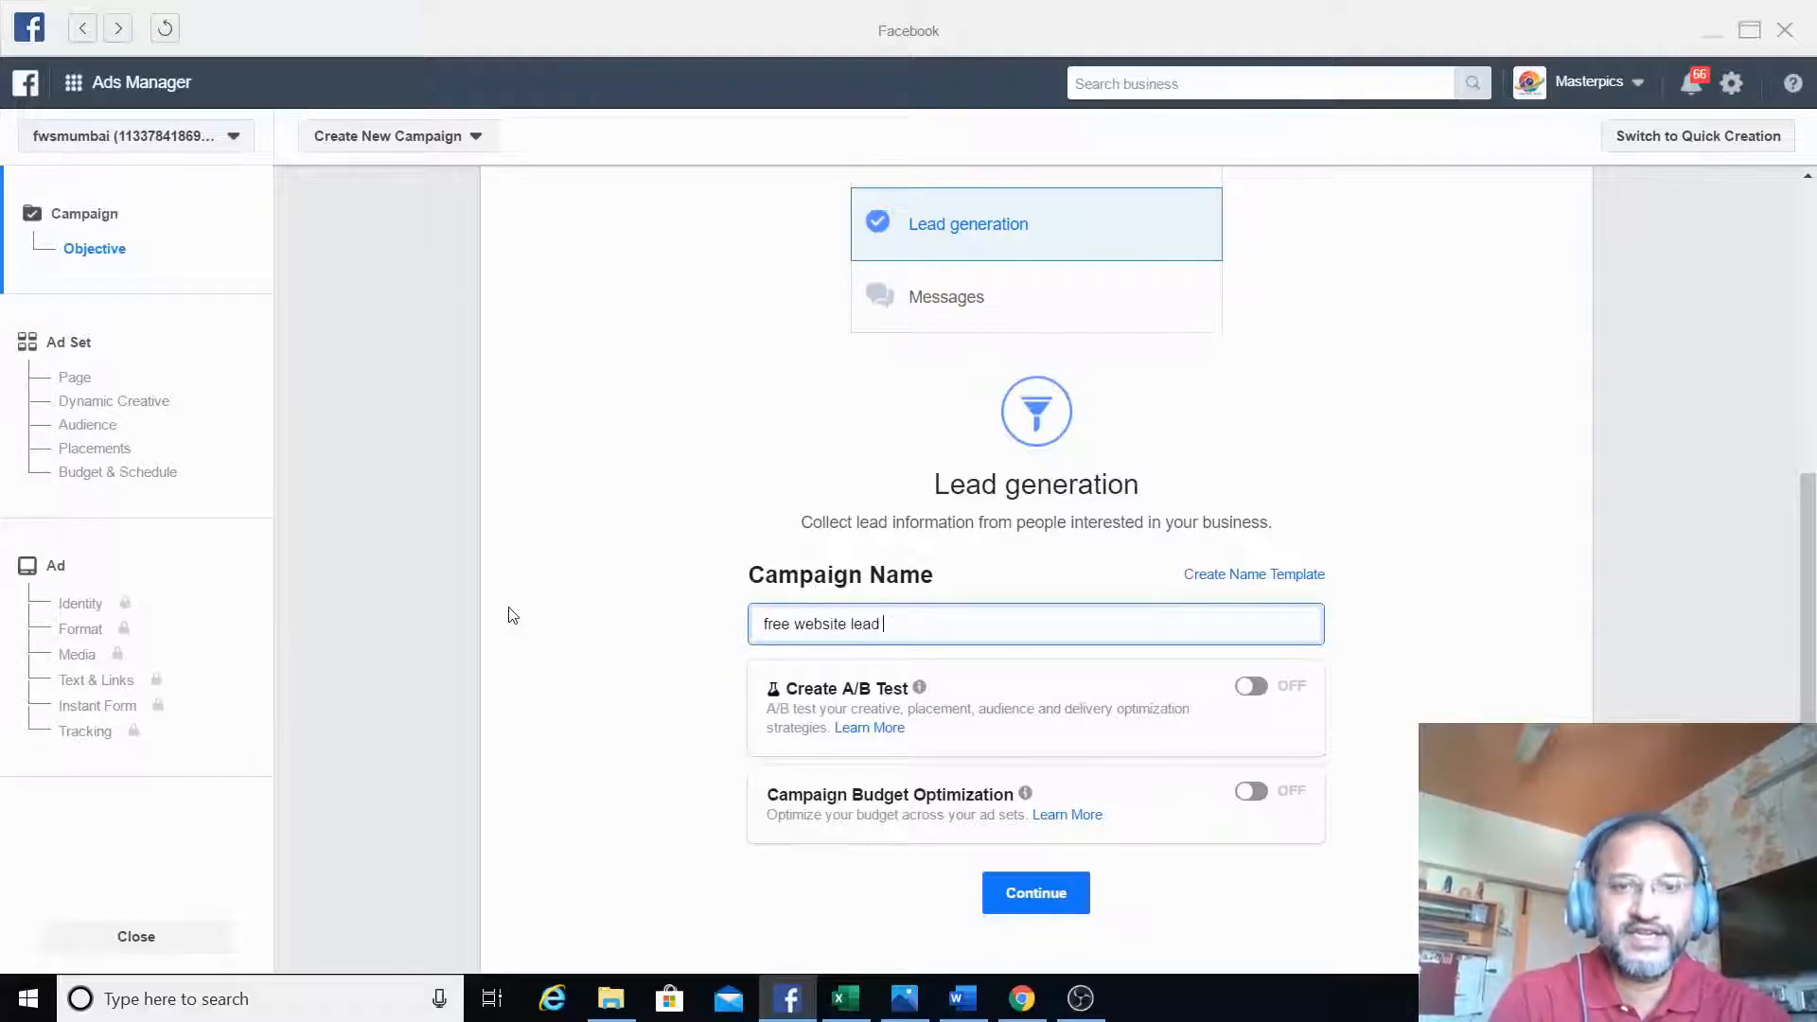
text(gene)
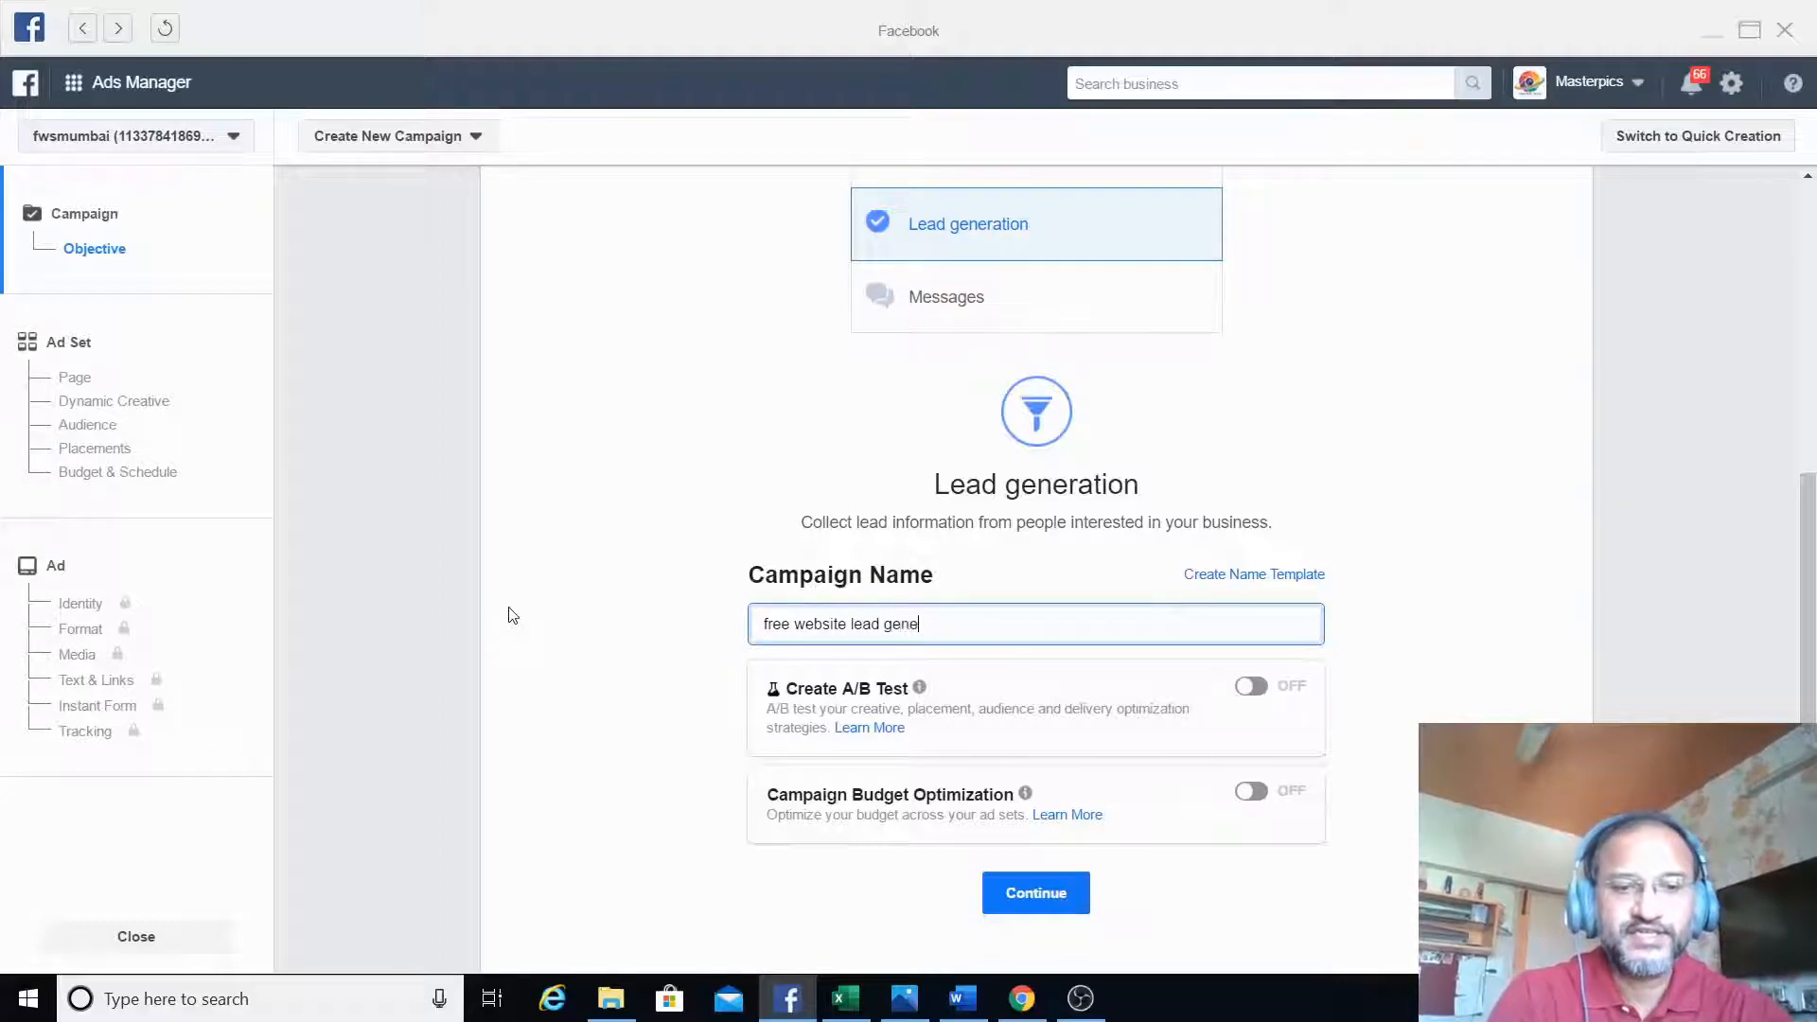
text(ration)
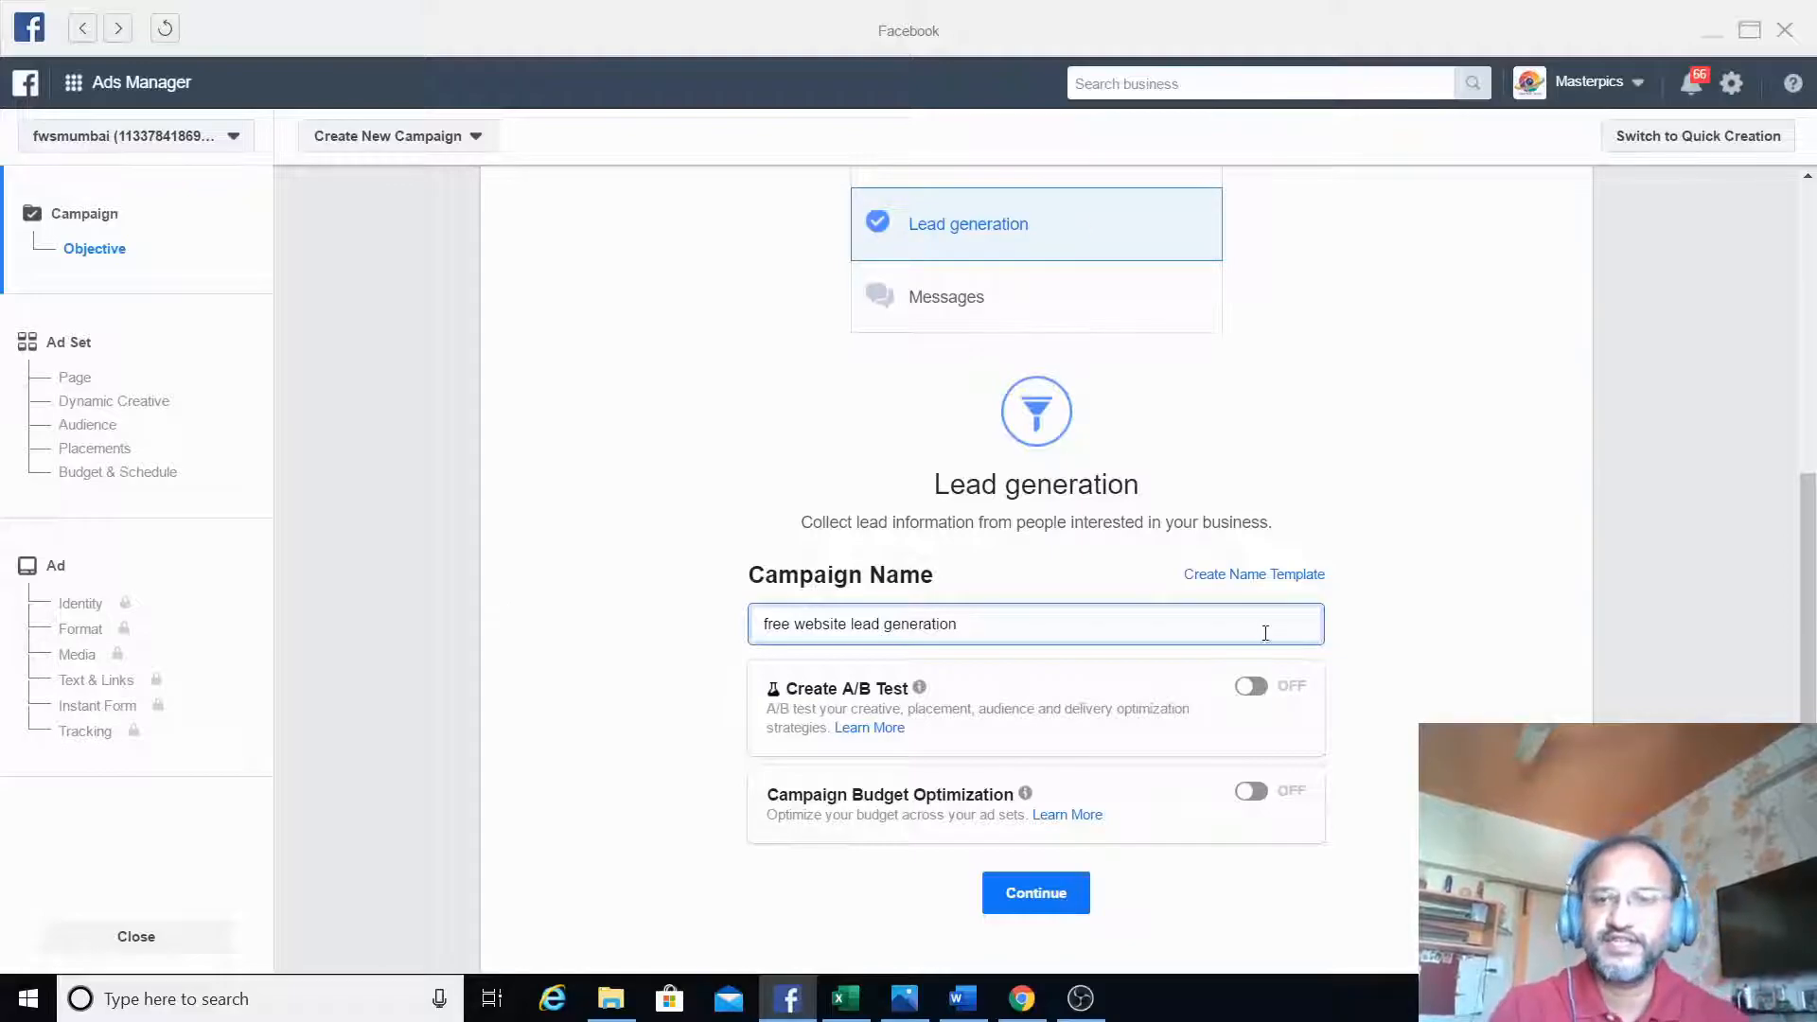
scroll(1812, 629, down, 2)
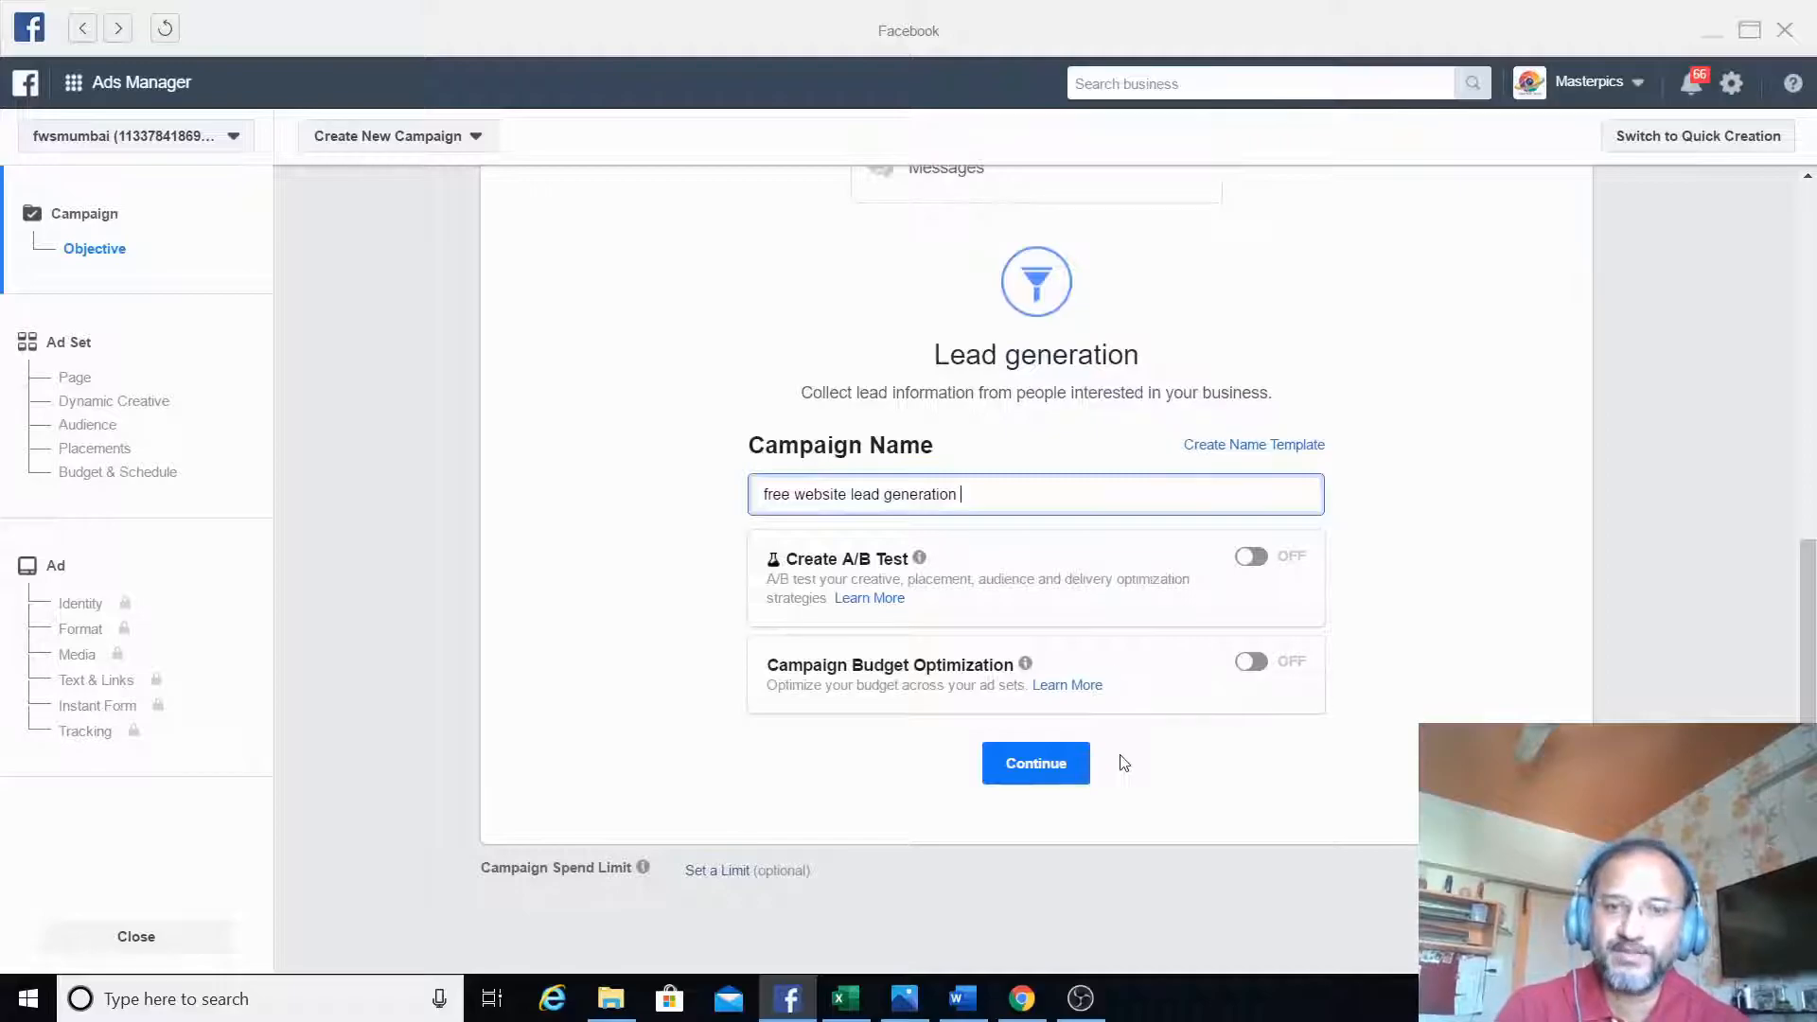
click(1061, 768)
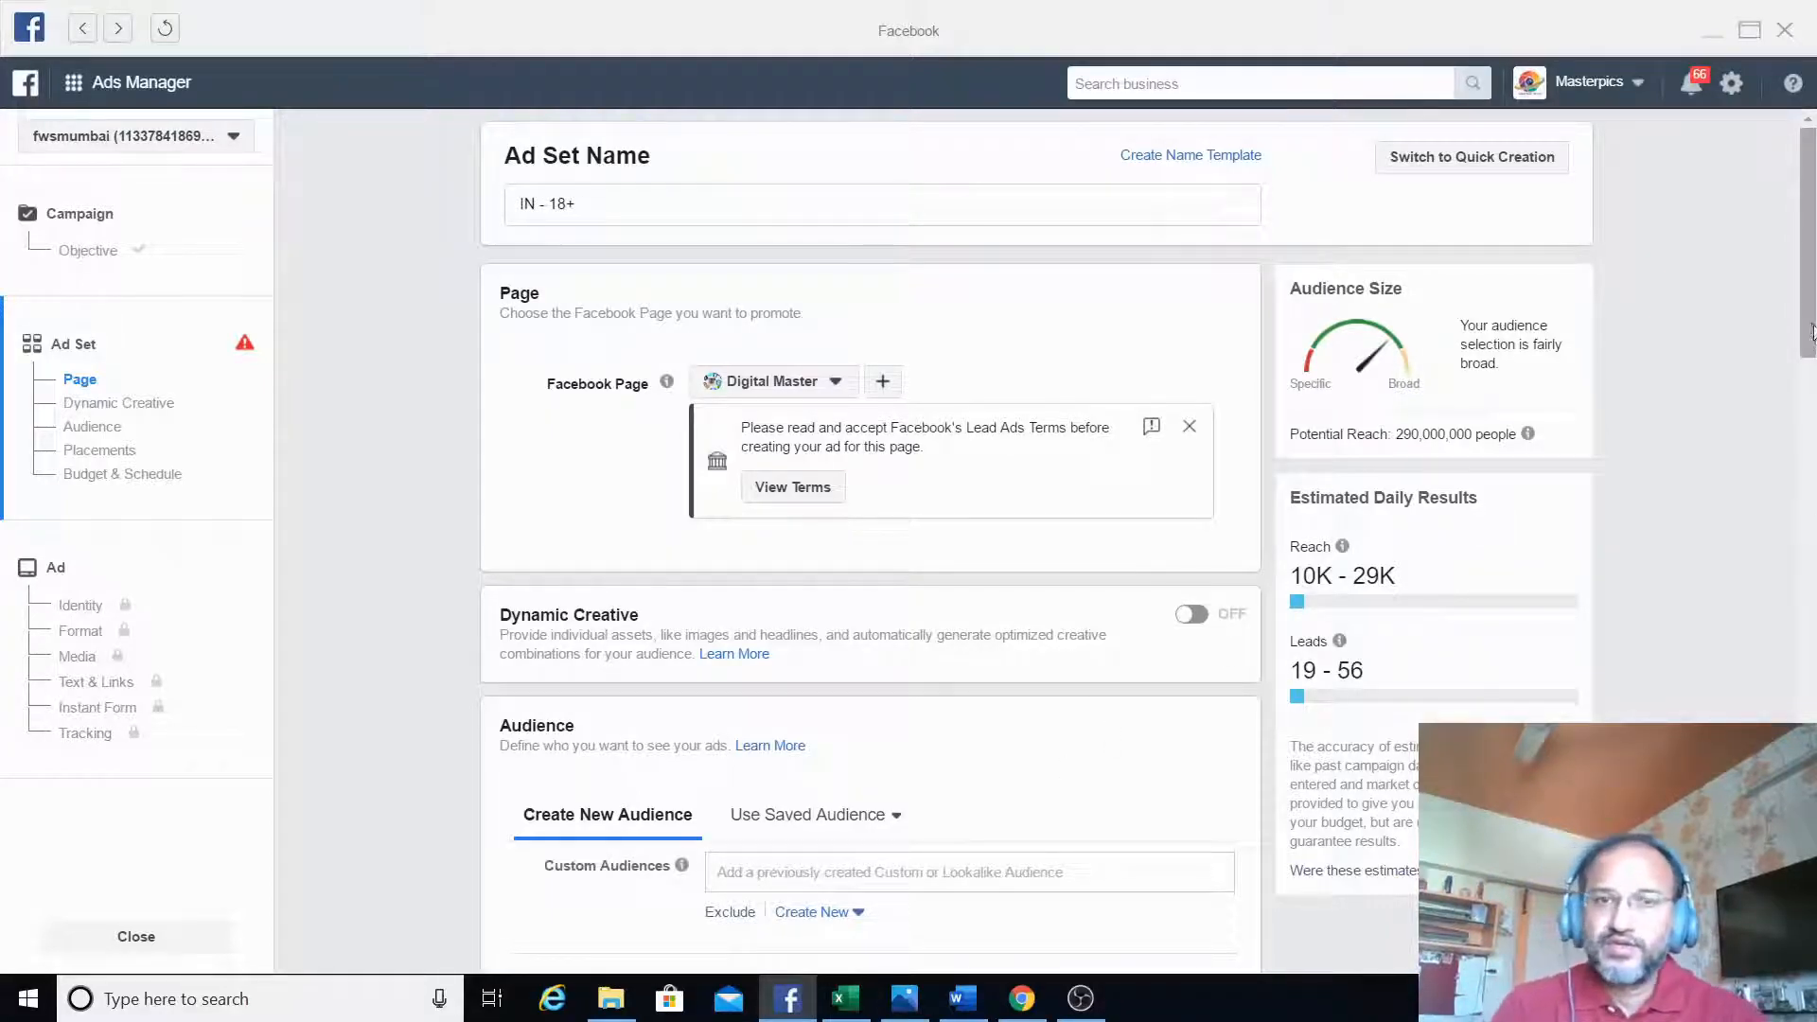
- Choose Free Website Shop as the Facebook Page to promote in the ad set
click(835, 382)
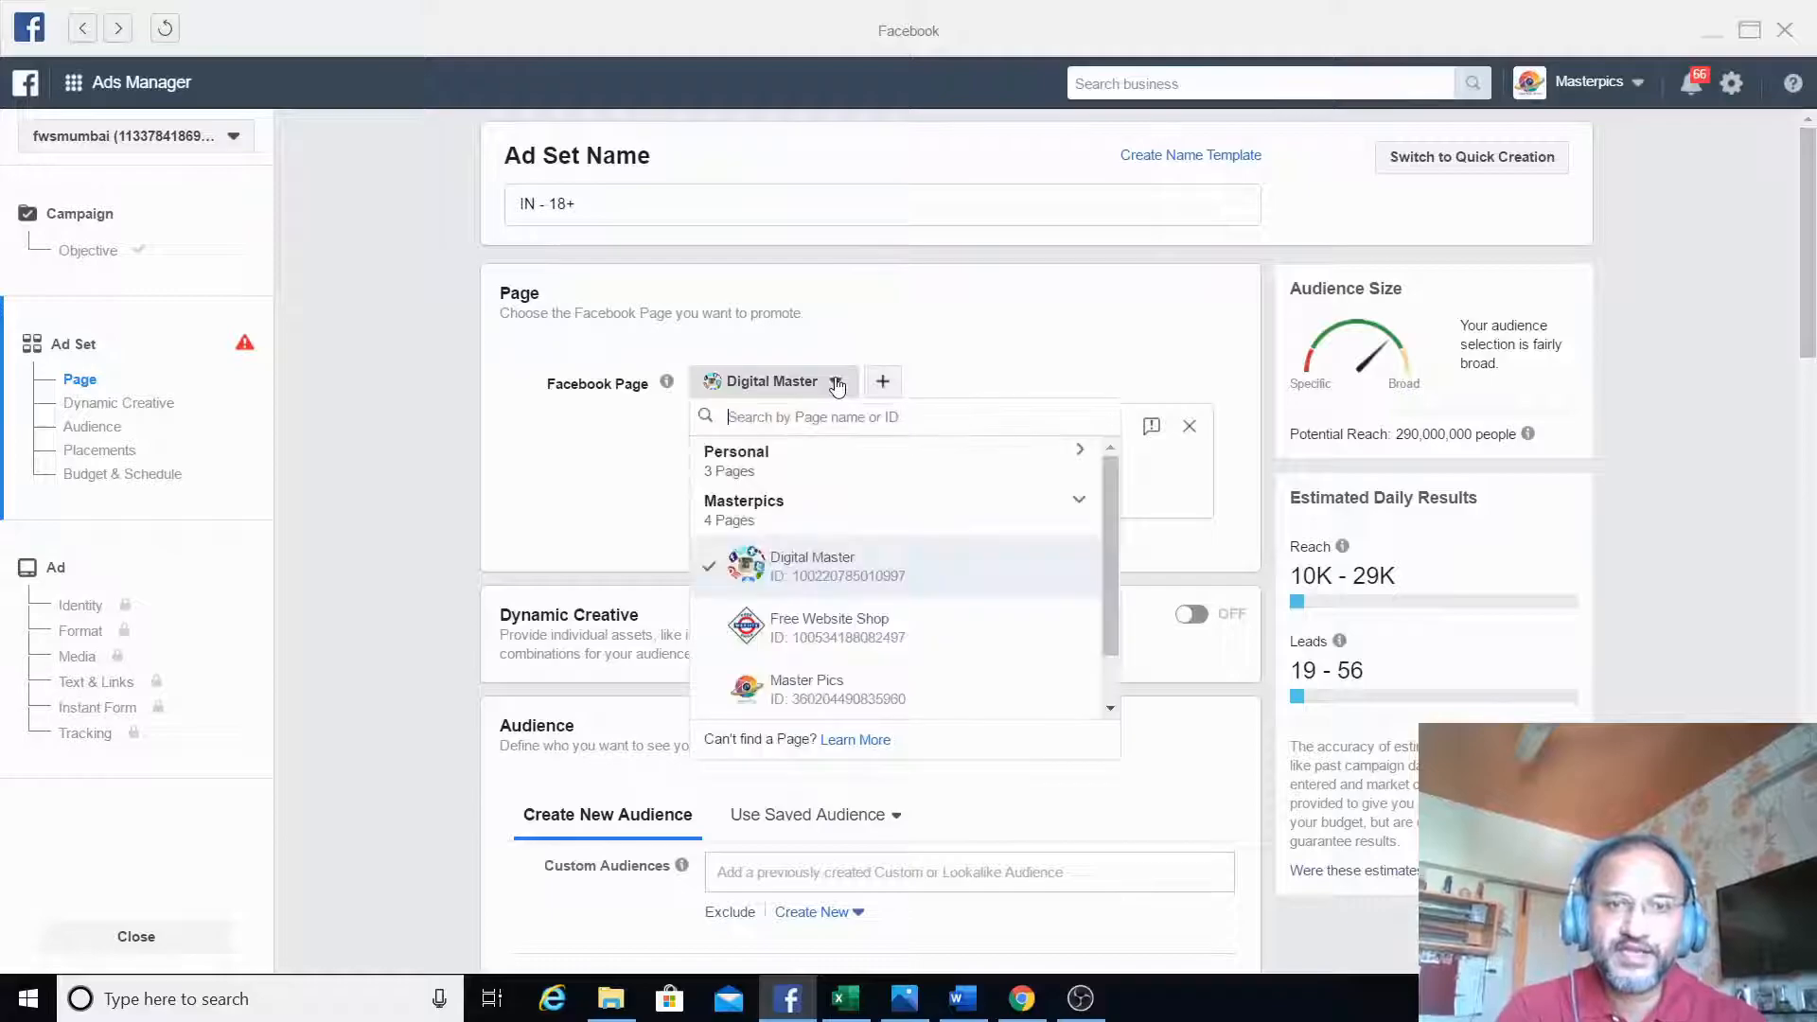
drag(1109, 547, 1099, 656)
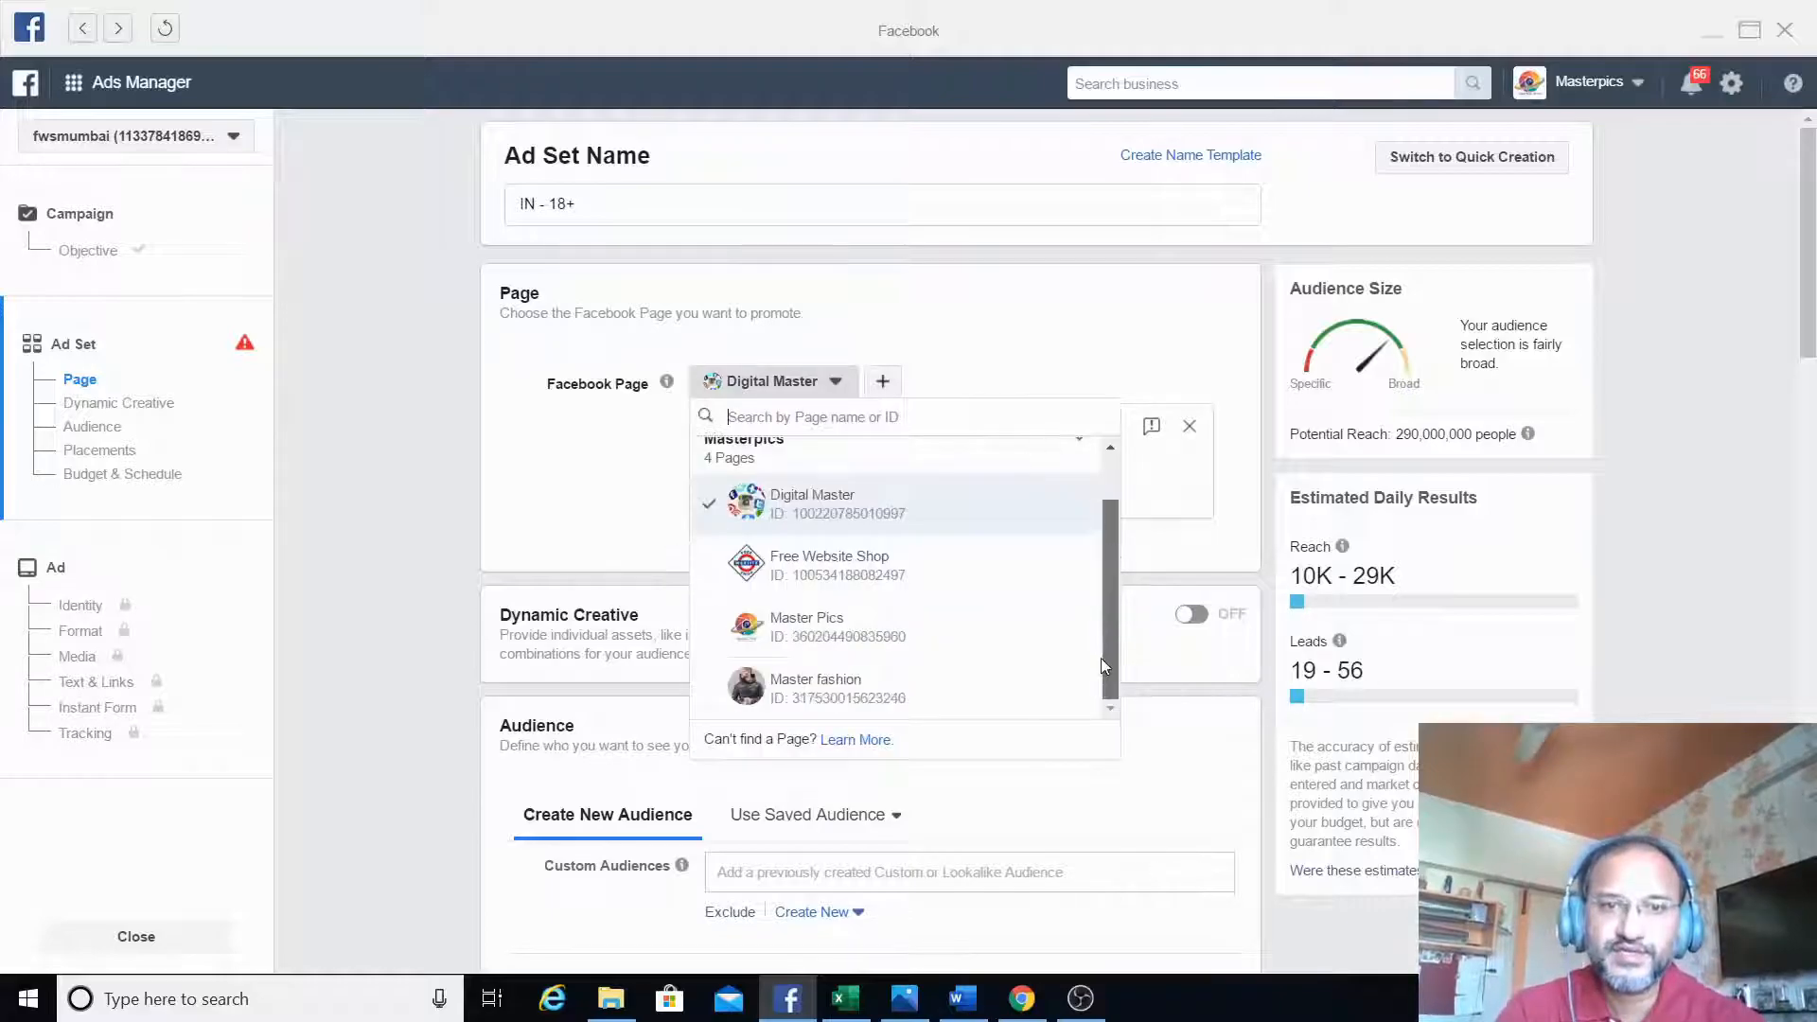
click(864, 557)
- Set the audience's location type to People living in this location
drag(1809, 235, 1812, 507)
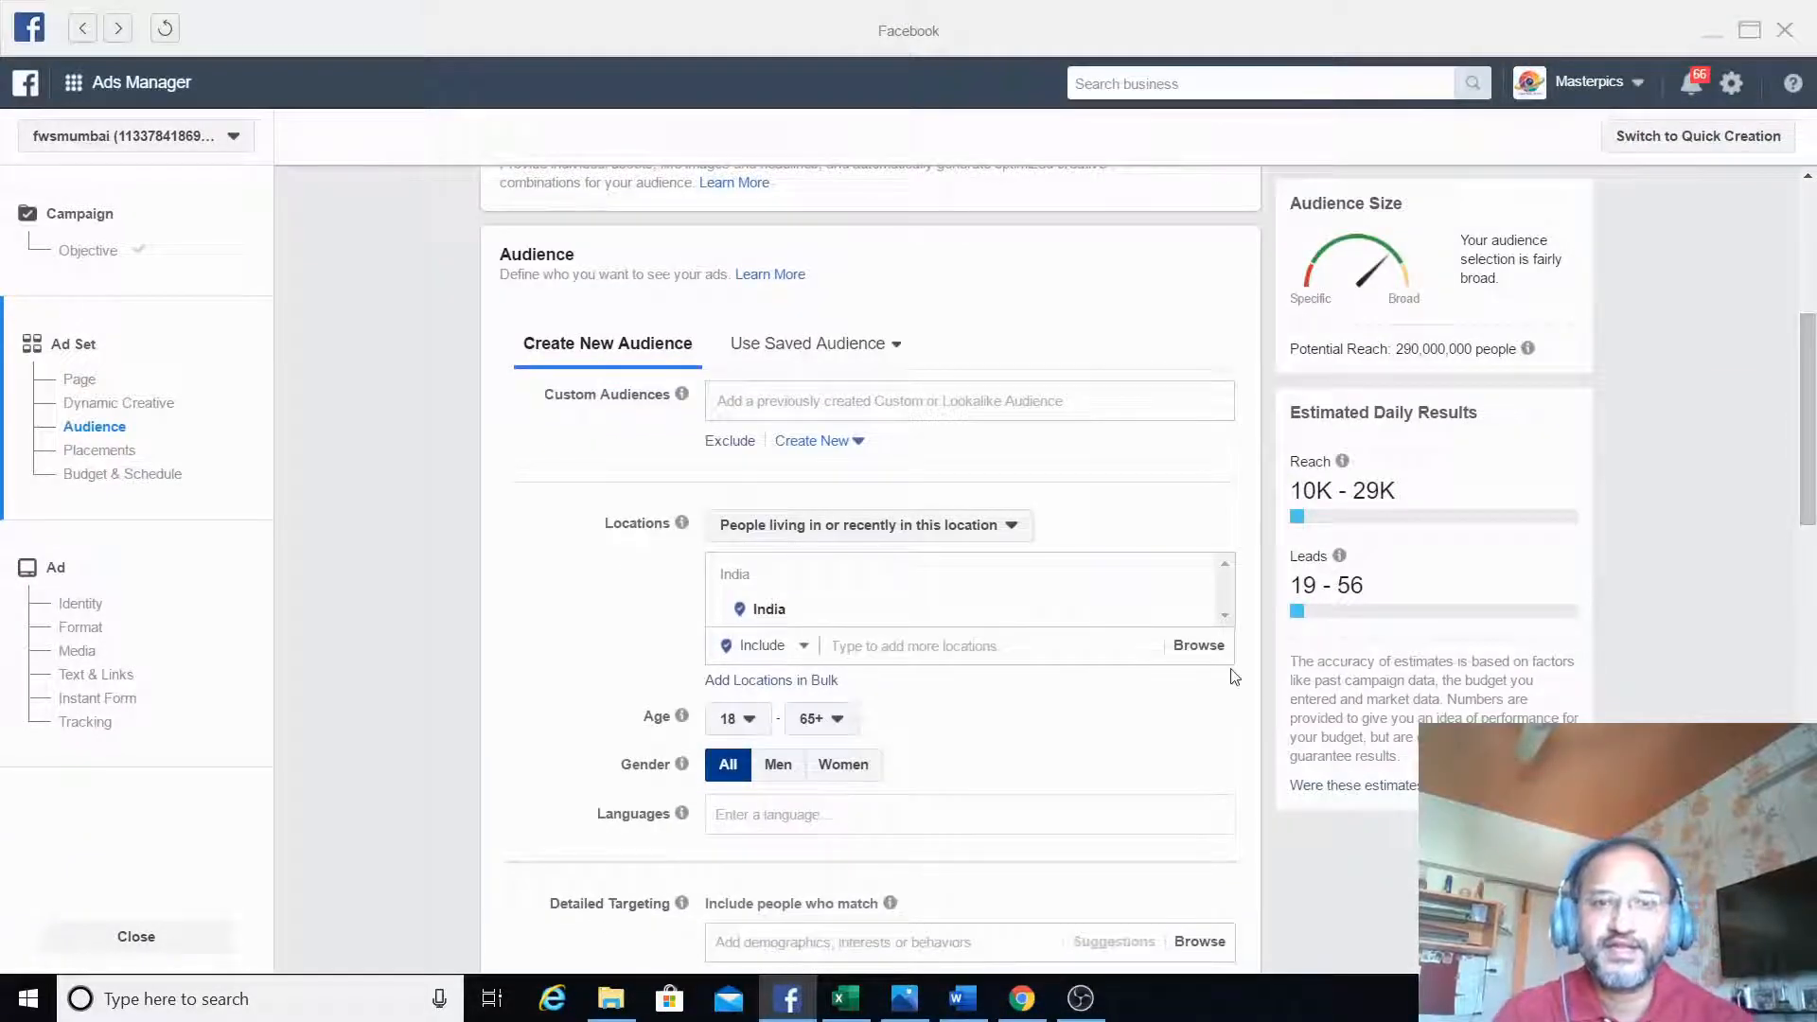
click(872, 527)
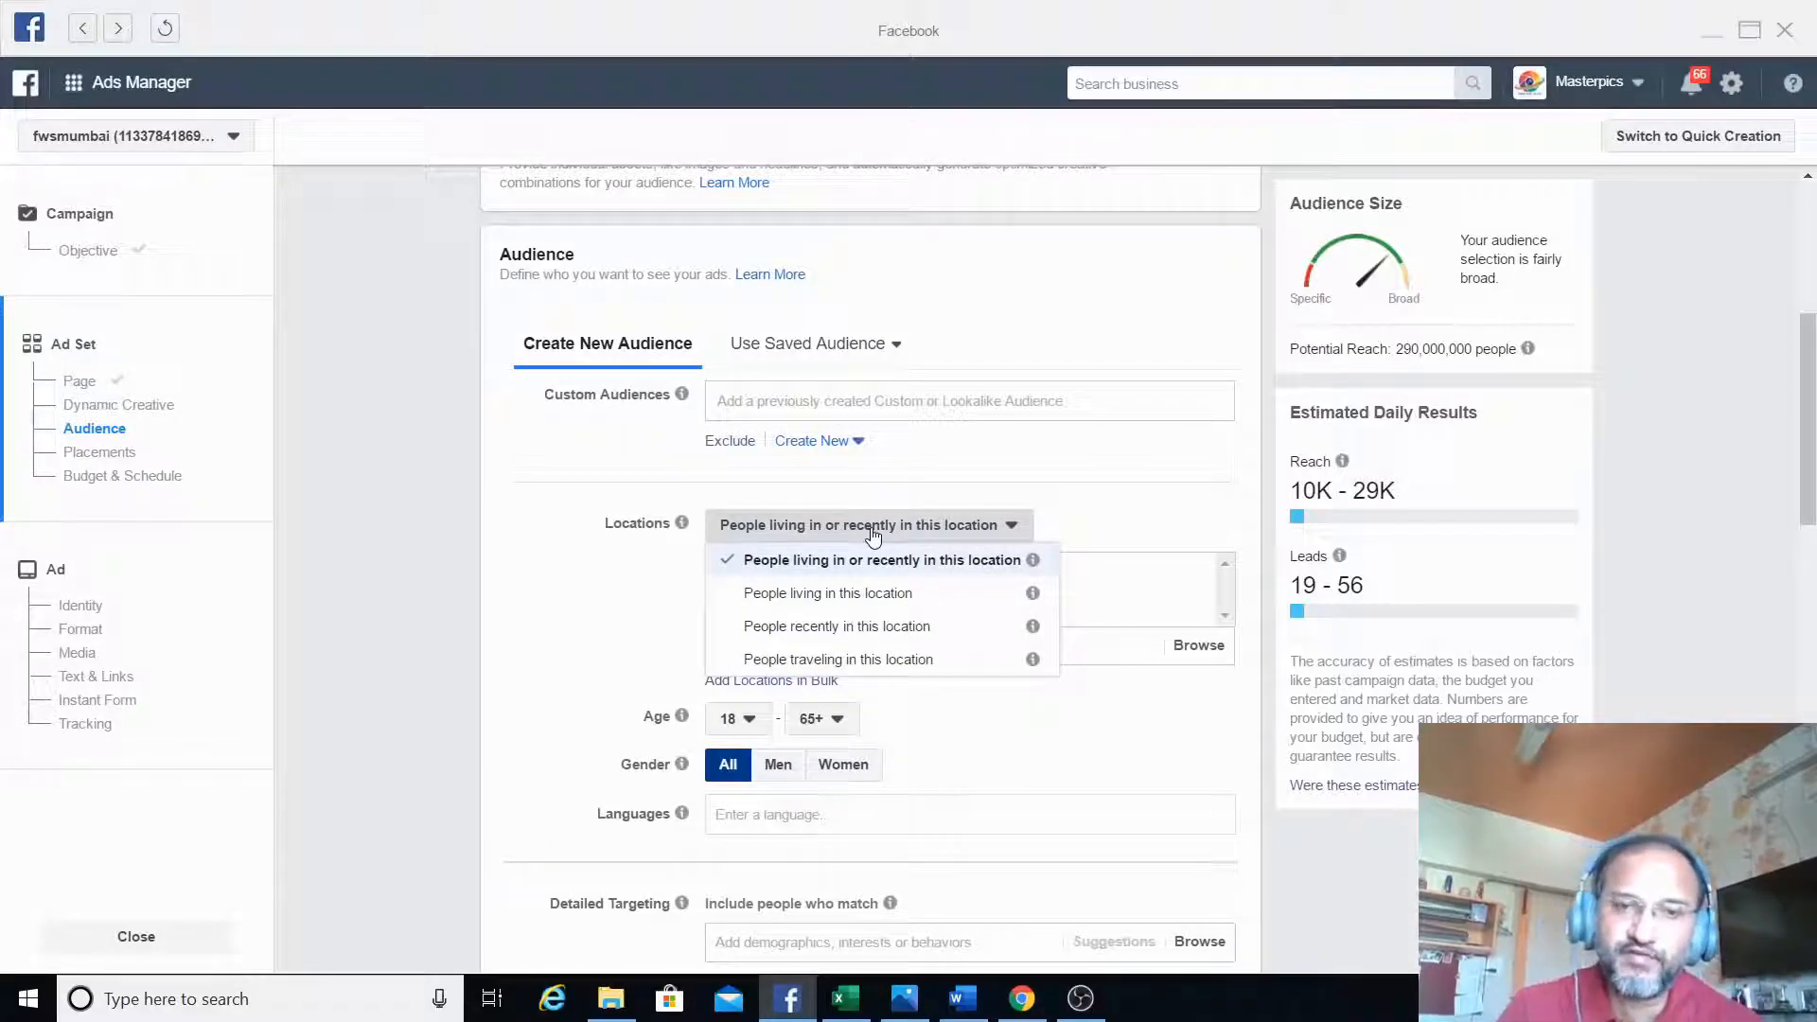
click(868, 597)
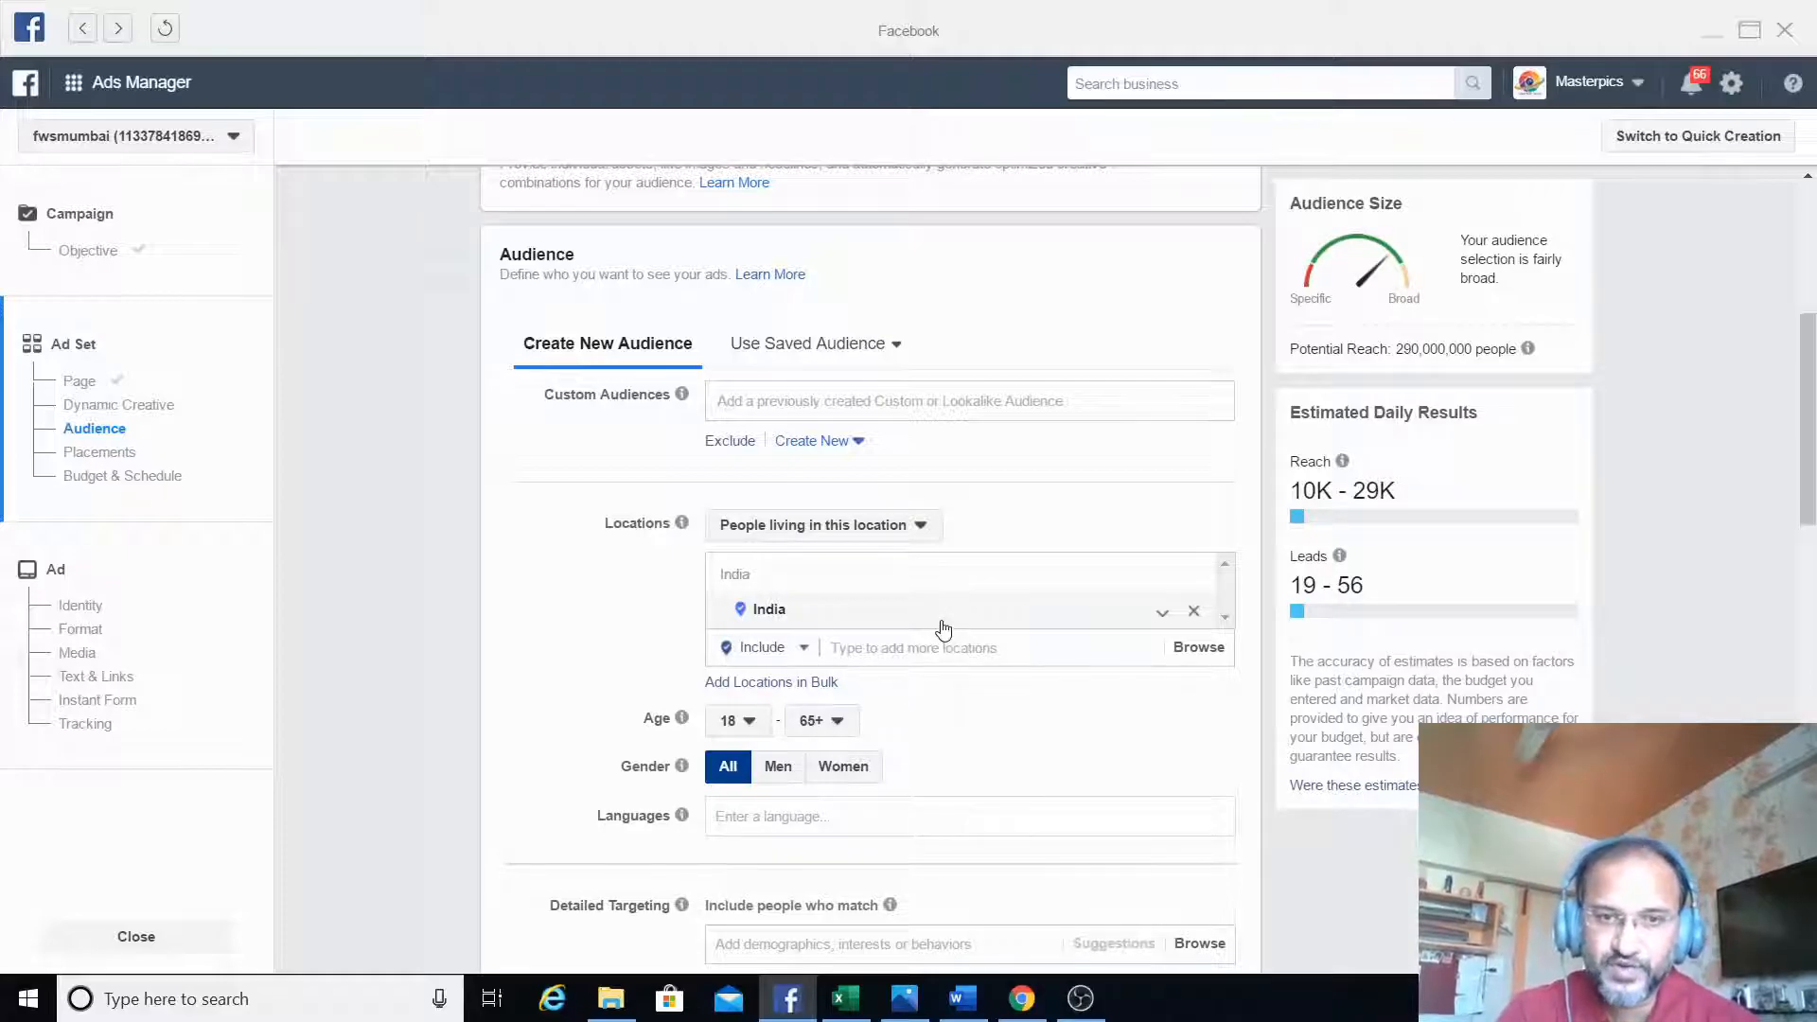
- Remove India from the audience locations and include the city Mumbai, Maharashtra
click(960, 651)
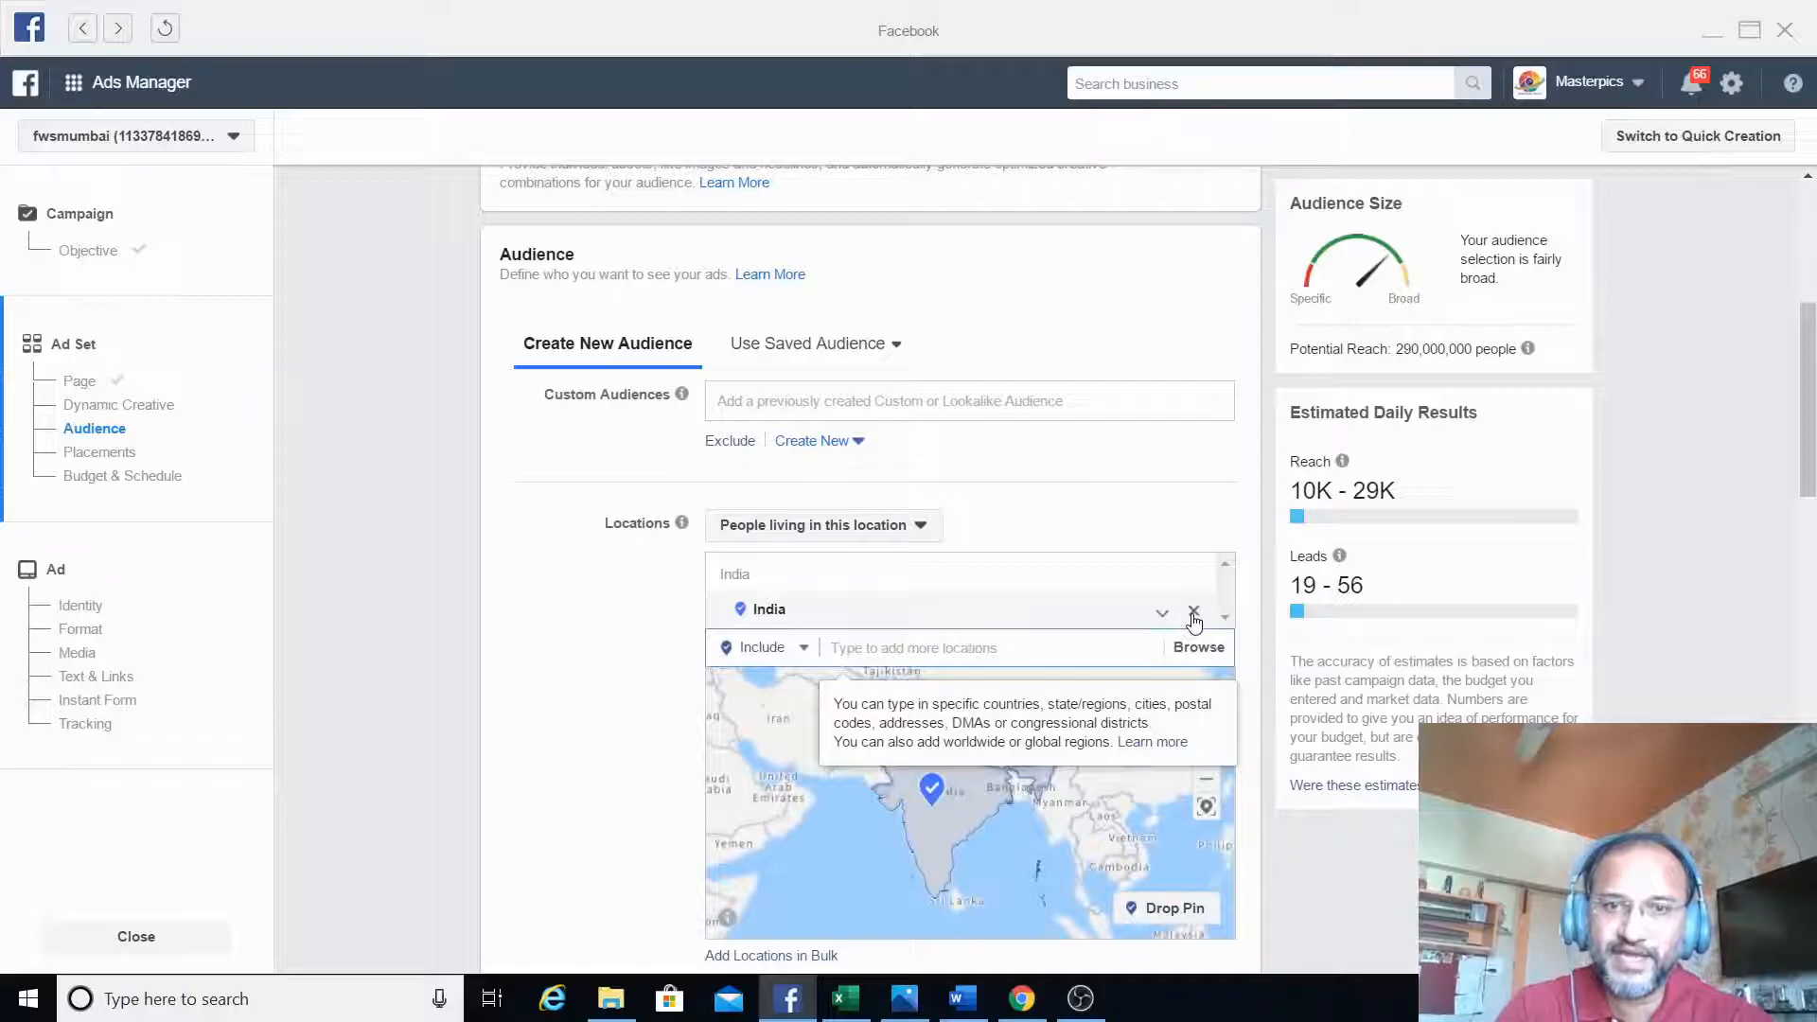
click(1194, 611)
click(1083, 643)
text(mumbai)
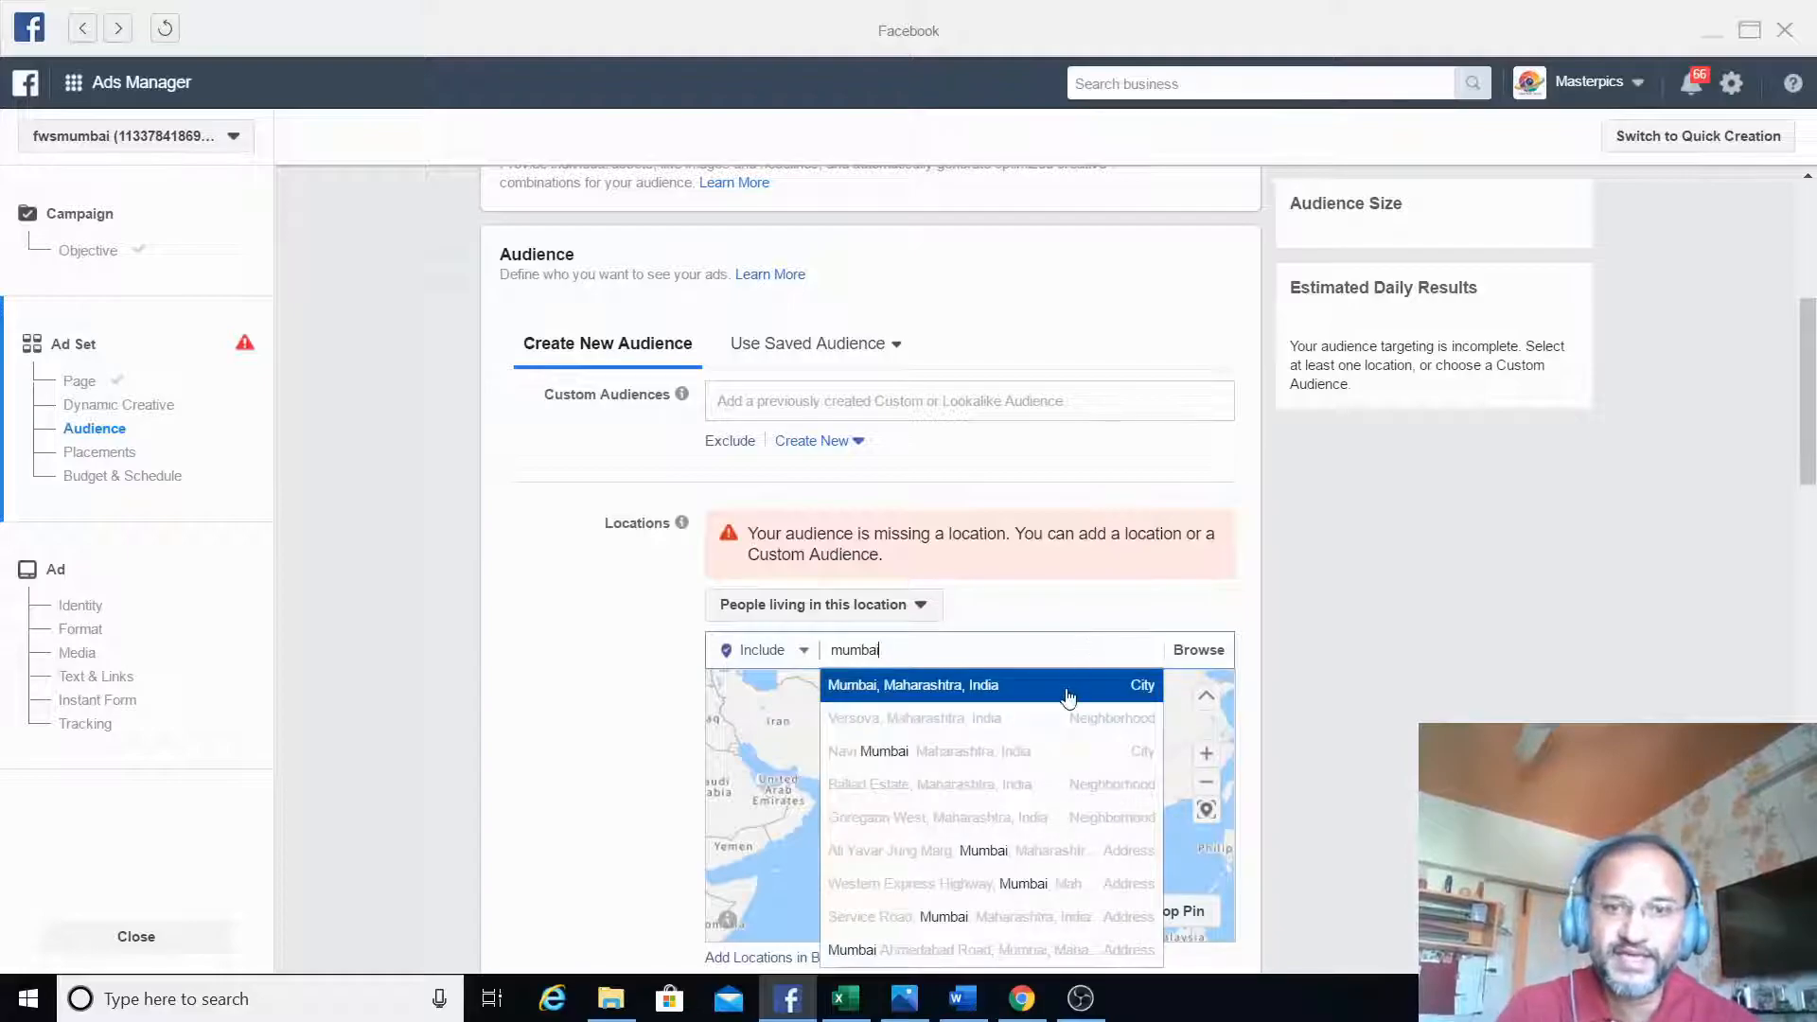
click(1064, 688)
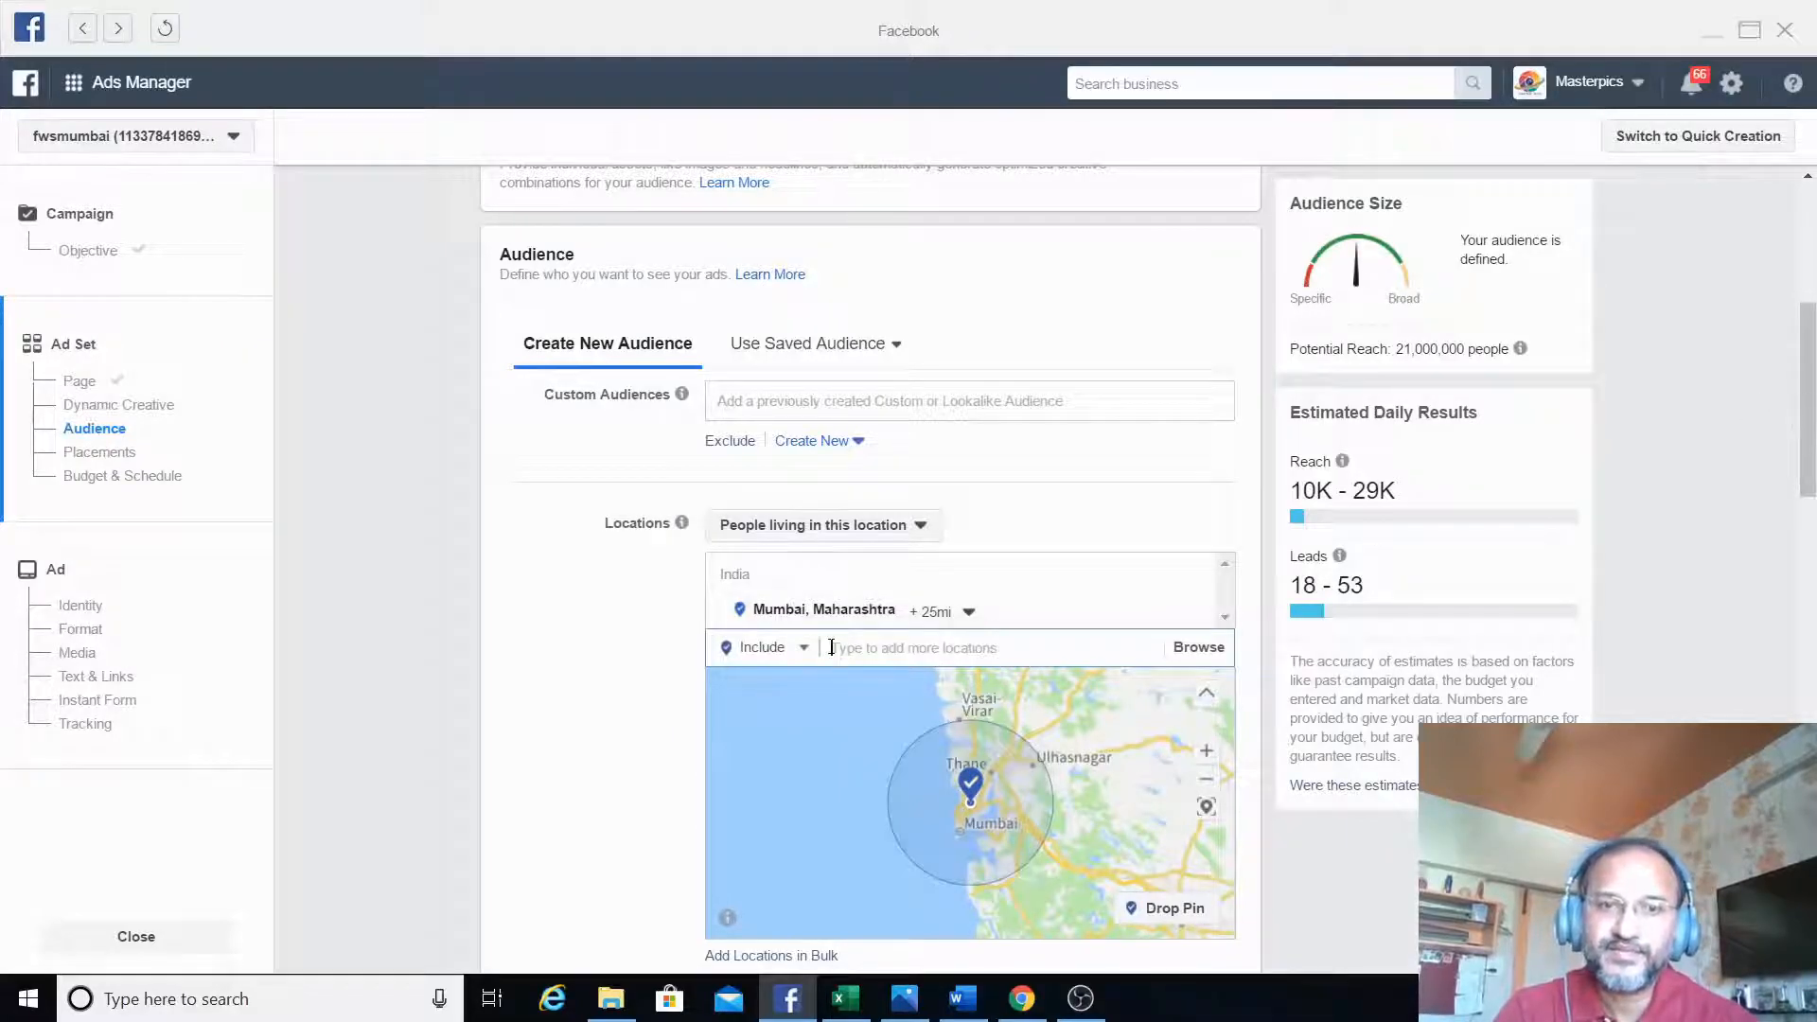
- Set the audience's minimum age to 25
drag(1809, 368, 1811, 417)
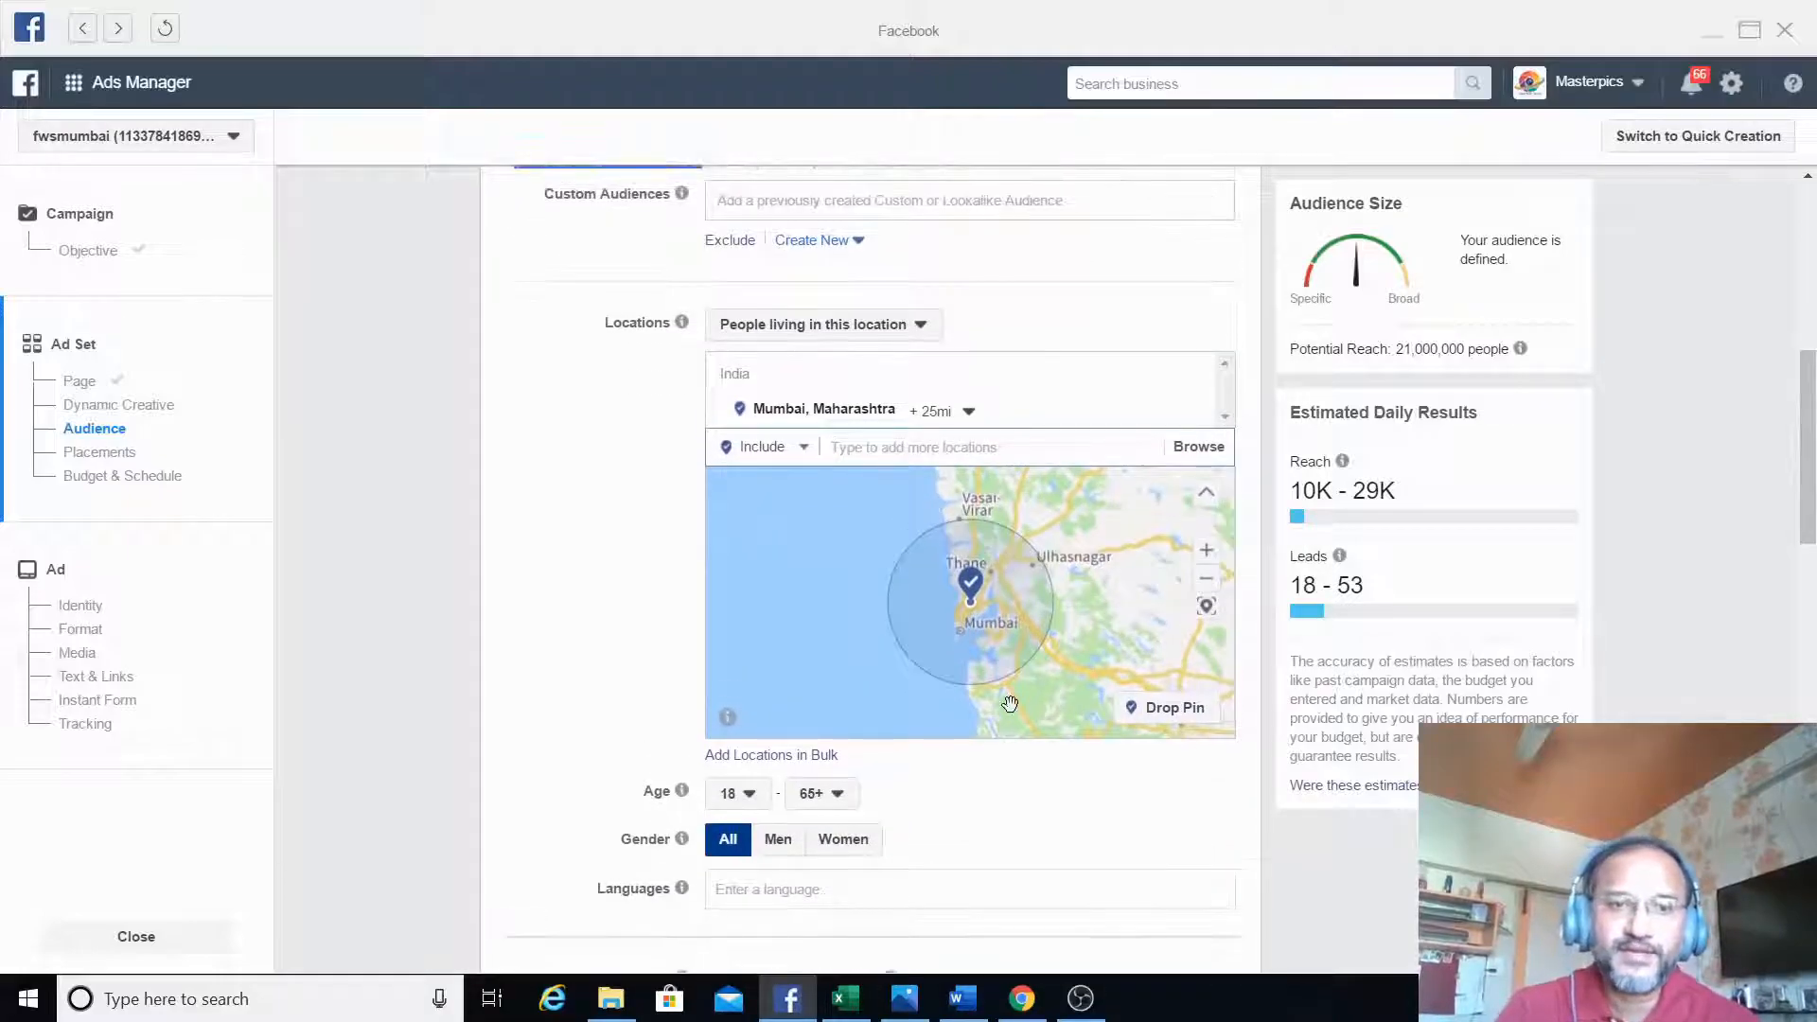
click(747, 801)
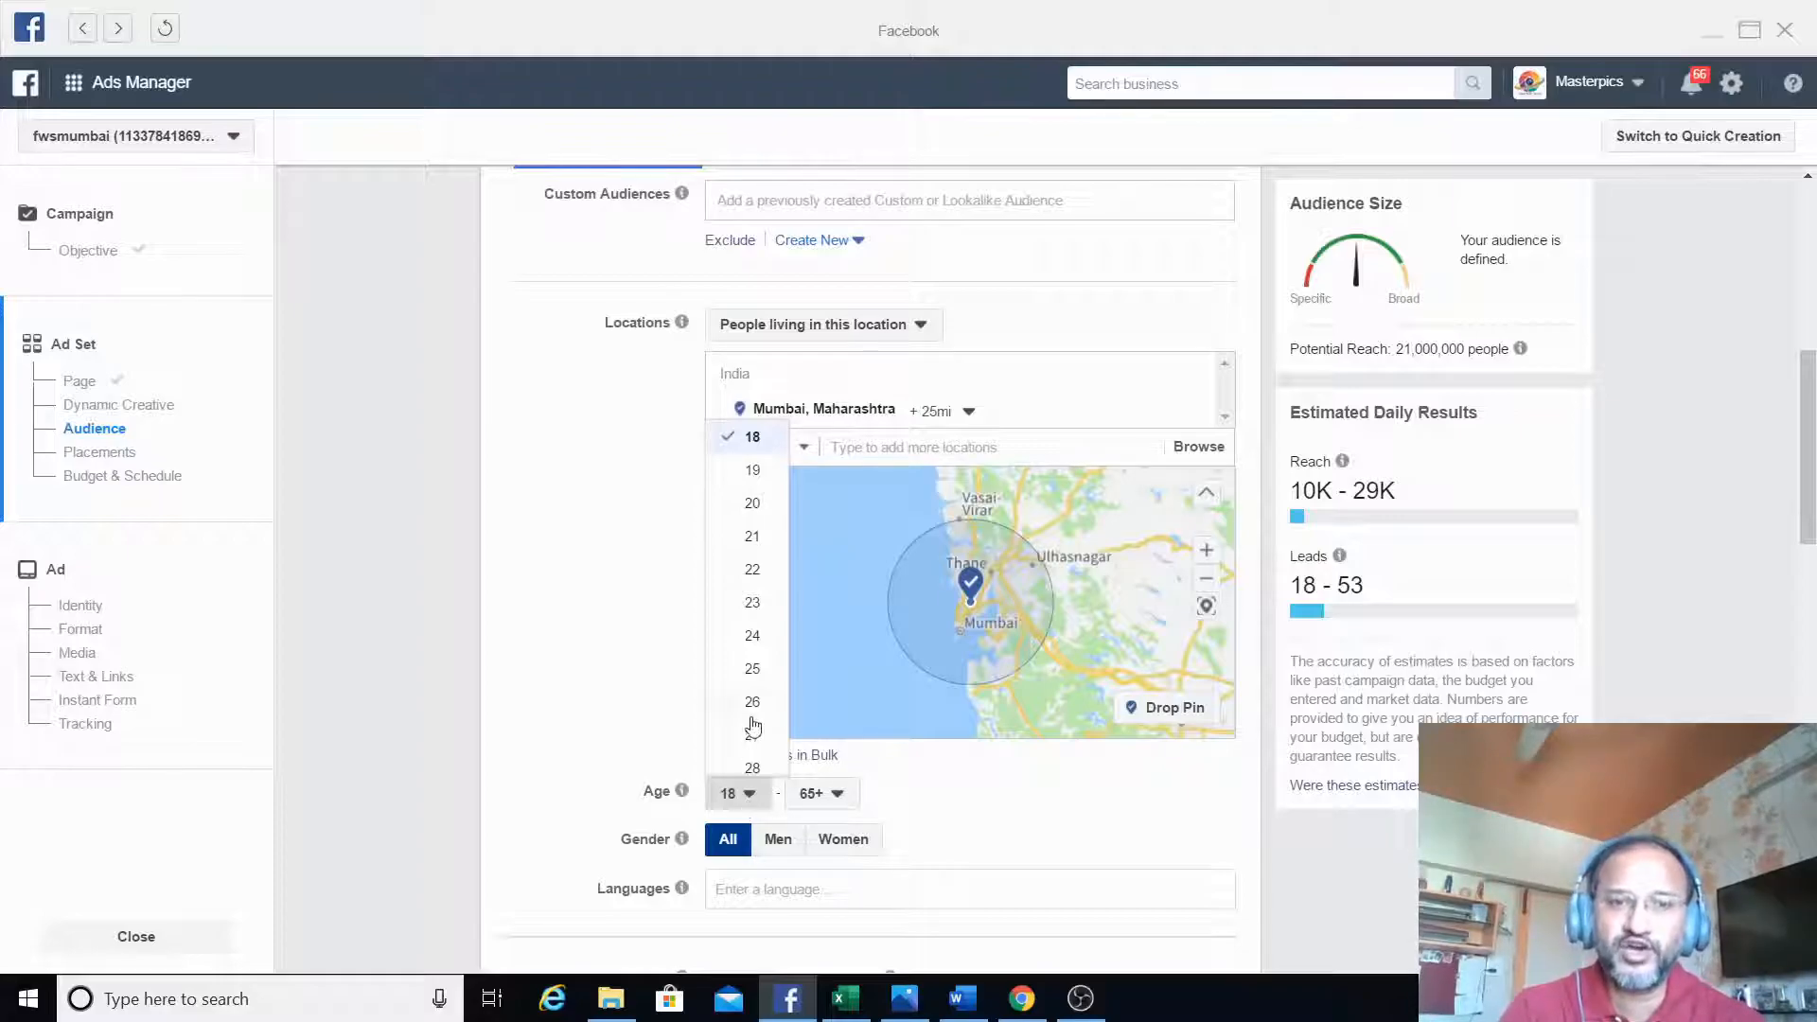
click(756, 670)
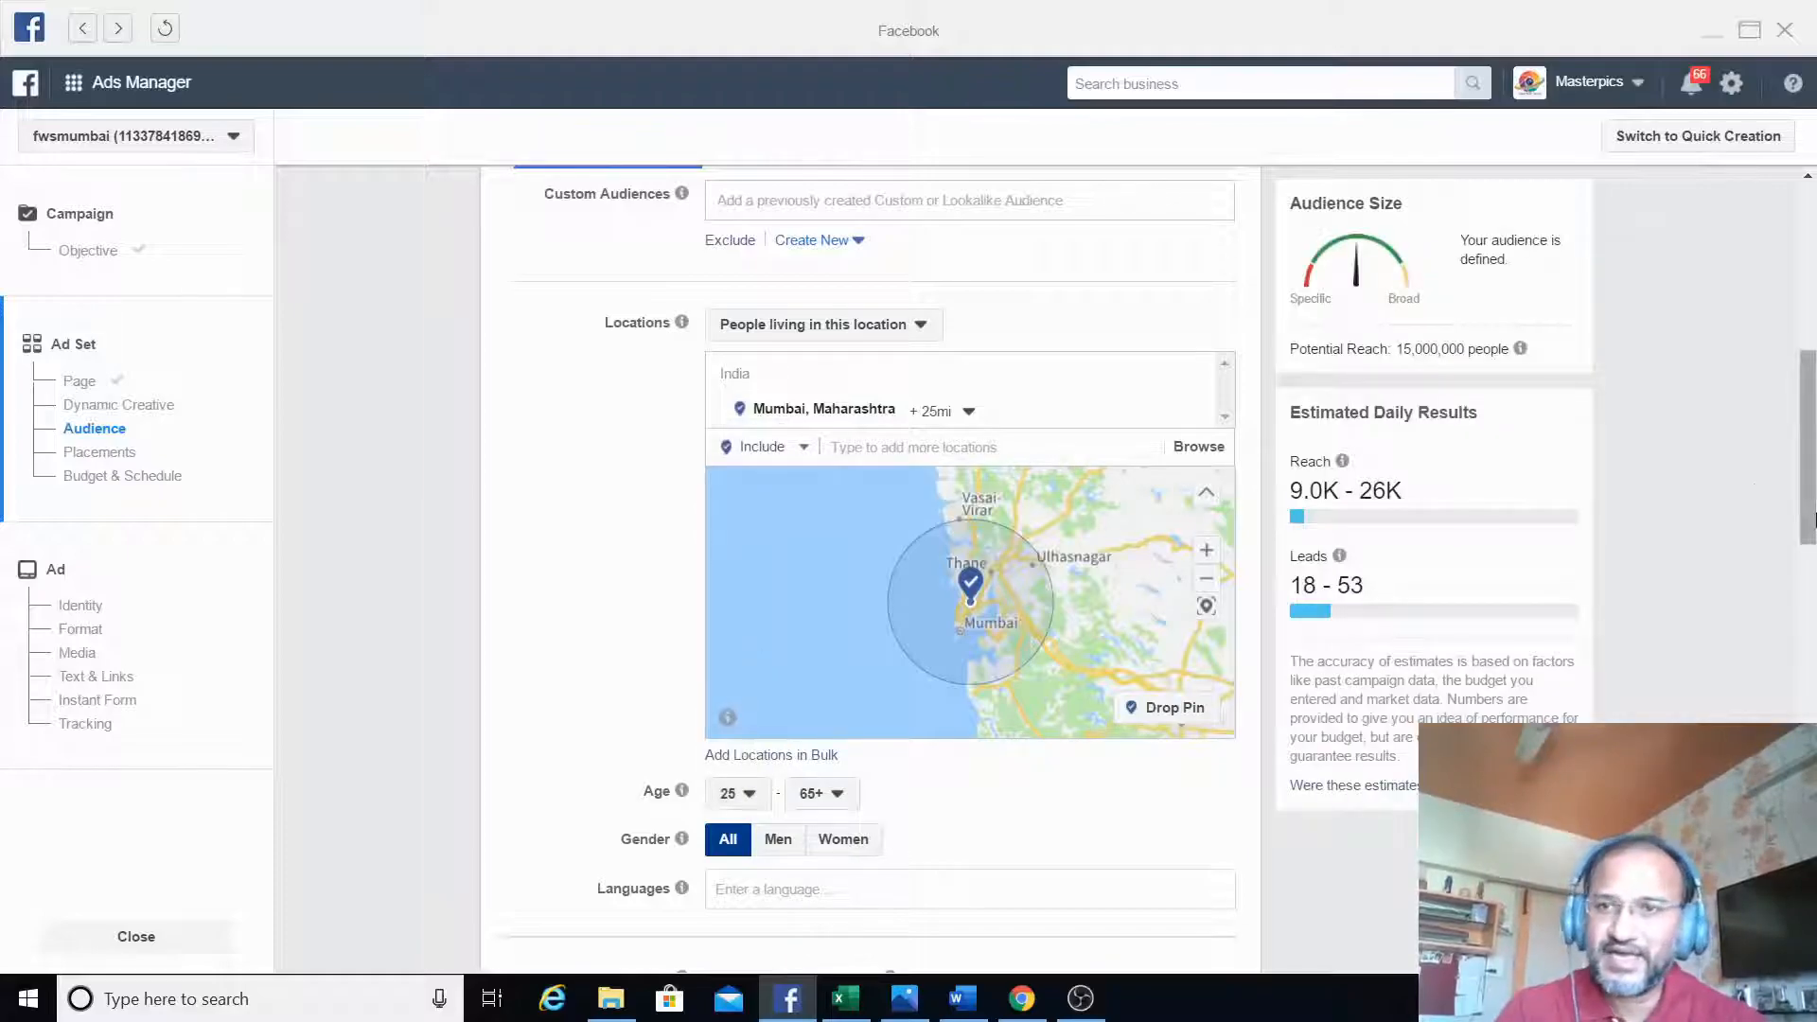
- Search detailed targeting for "business owners" and include the Small business owners behavior
drag(1812, 511, 1813, 593)
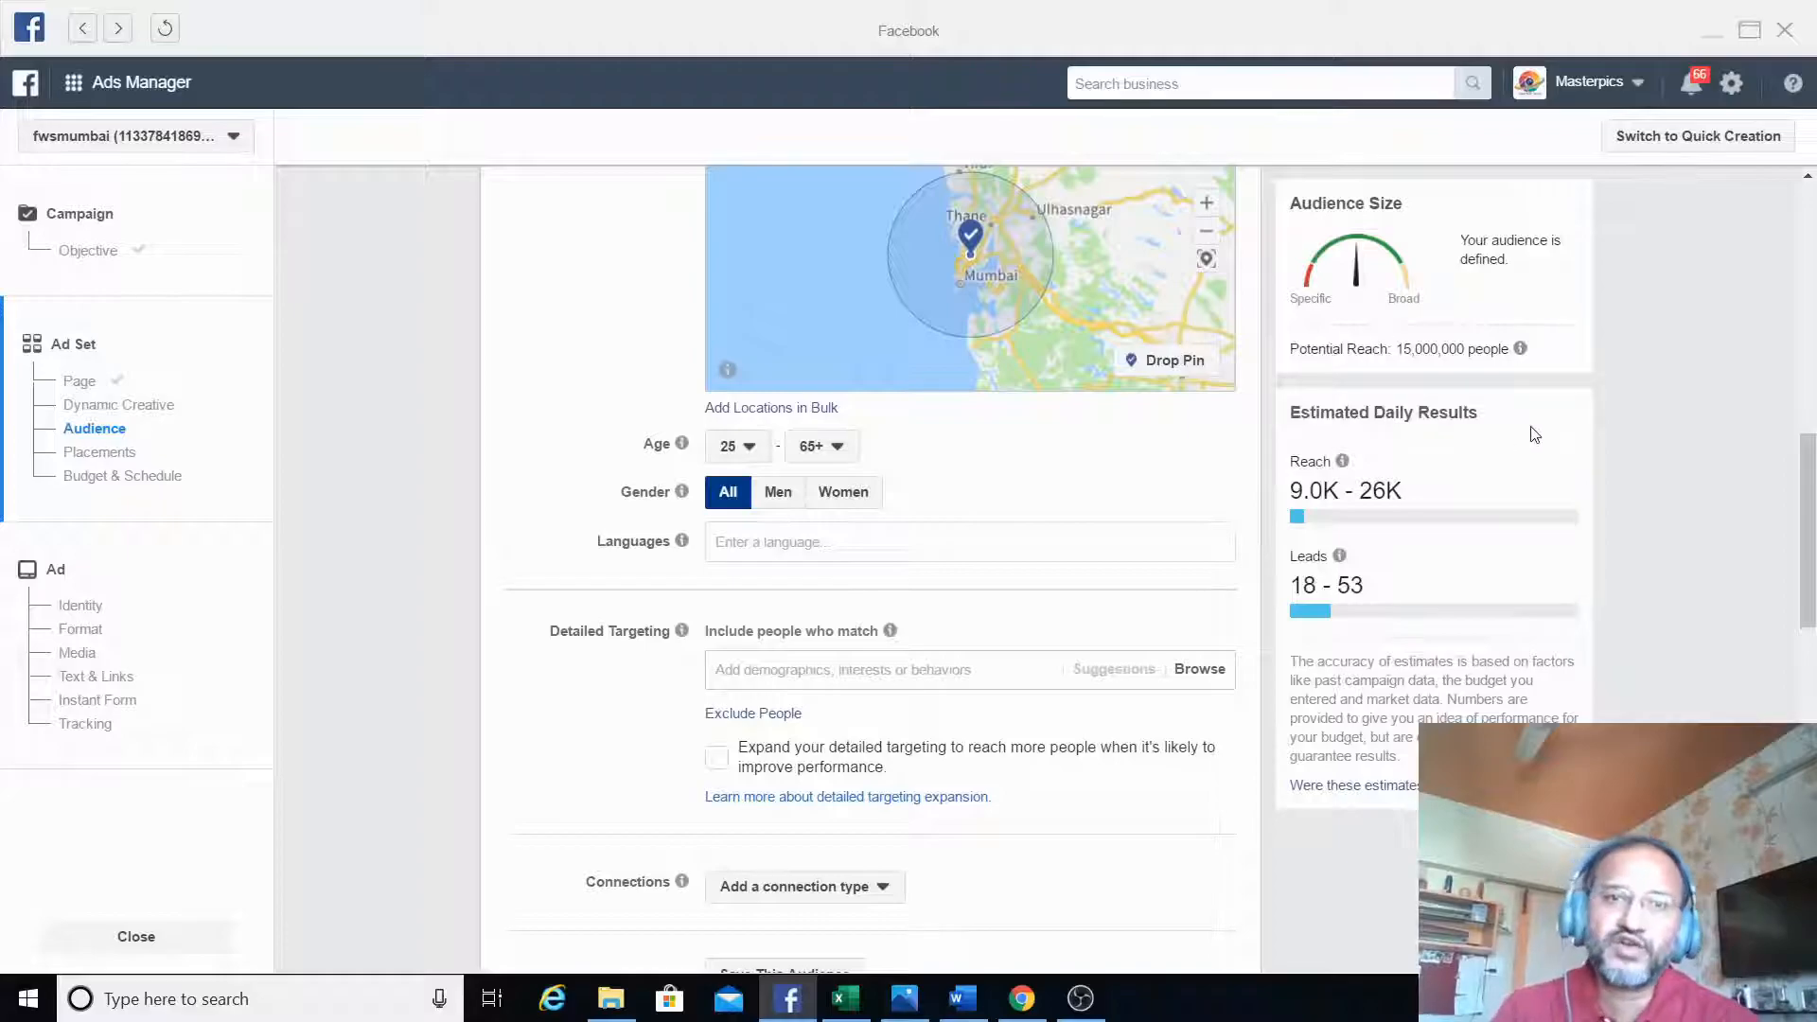
scroll(1812, 435, up, 3)
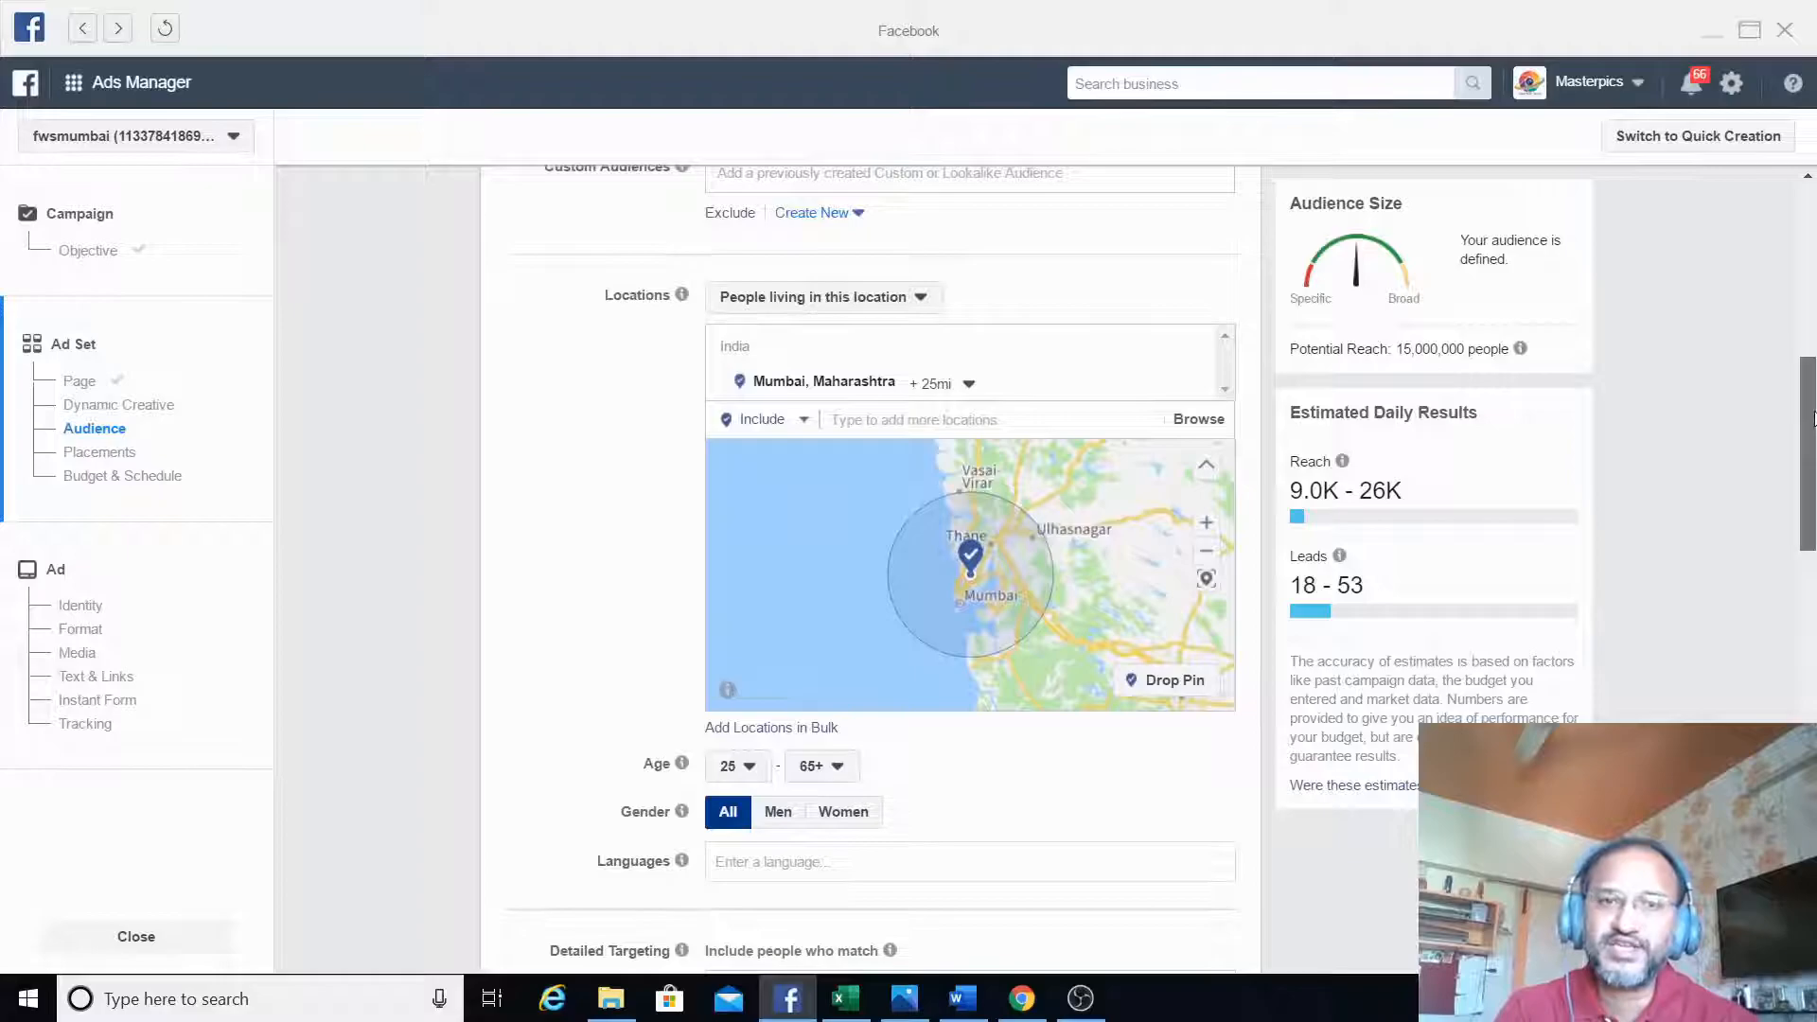
scroll(1812, 420, down, 2)
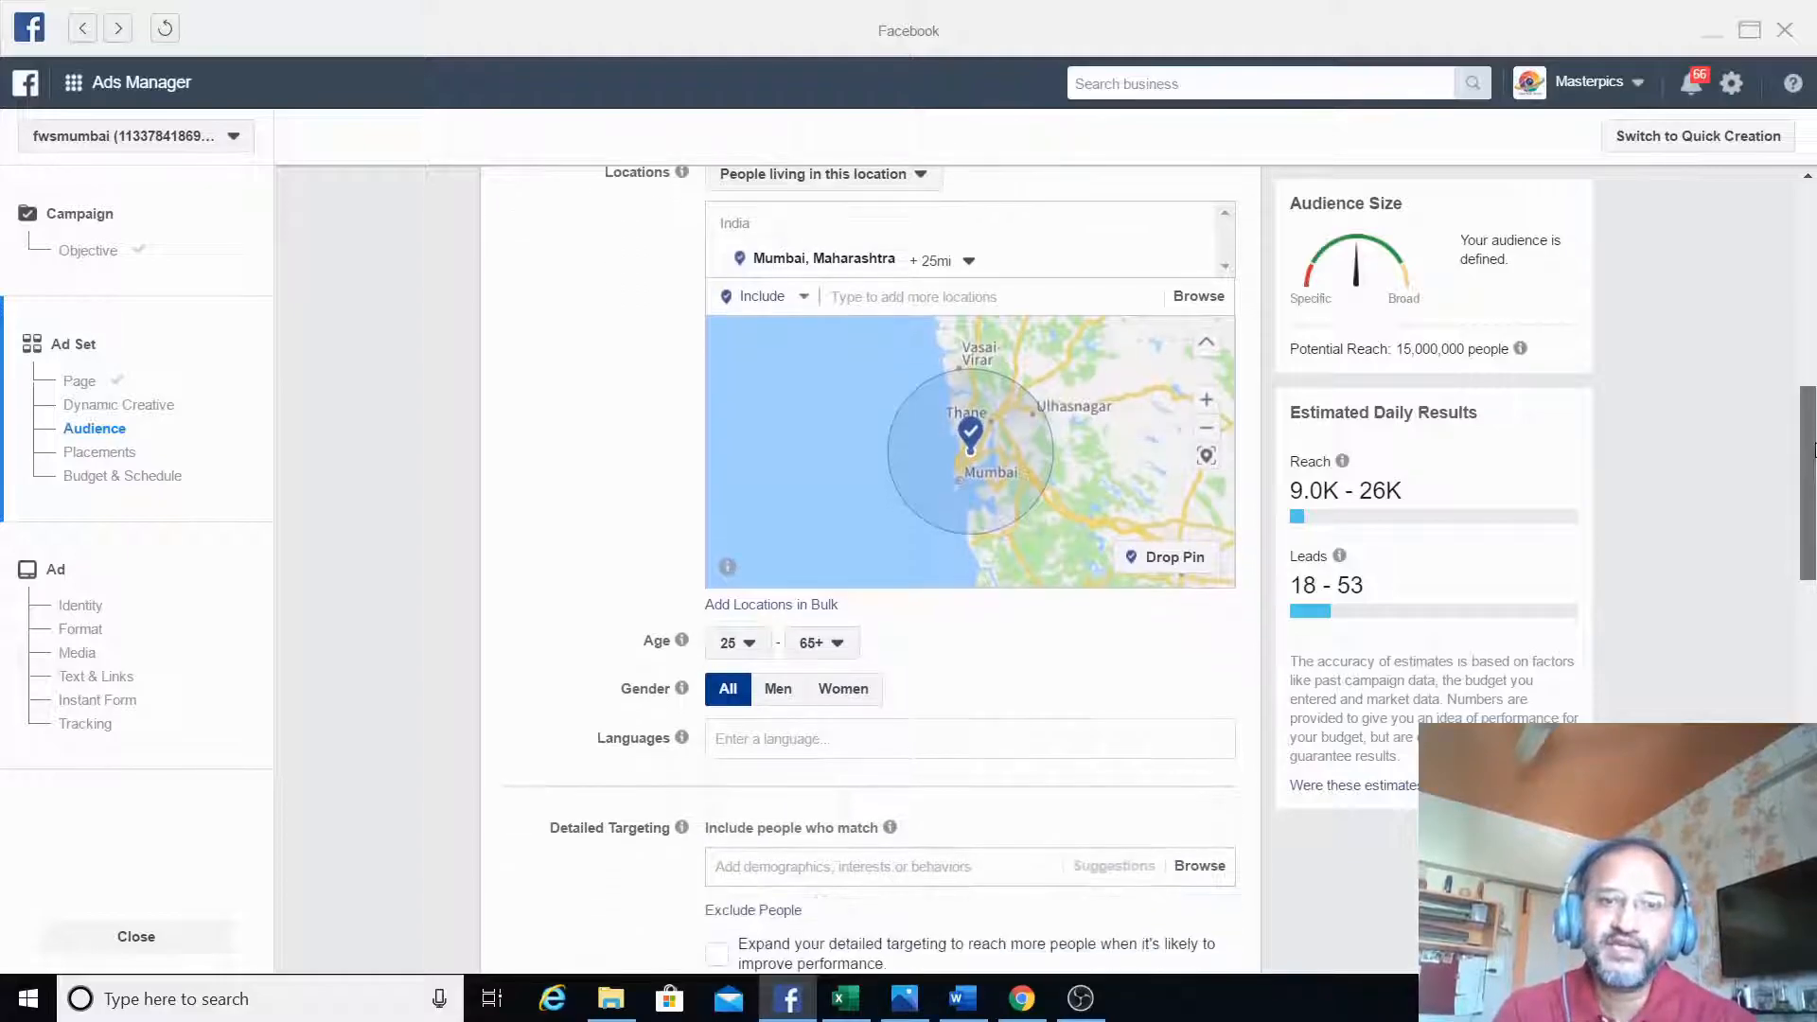
scroll(1812, 449, down, 4)
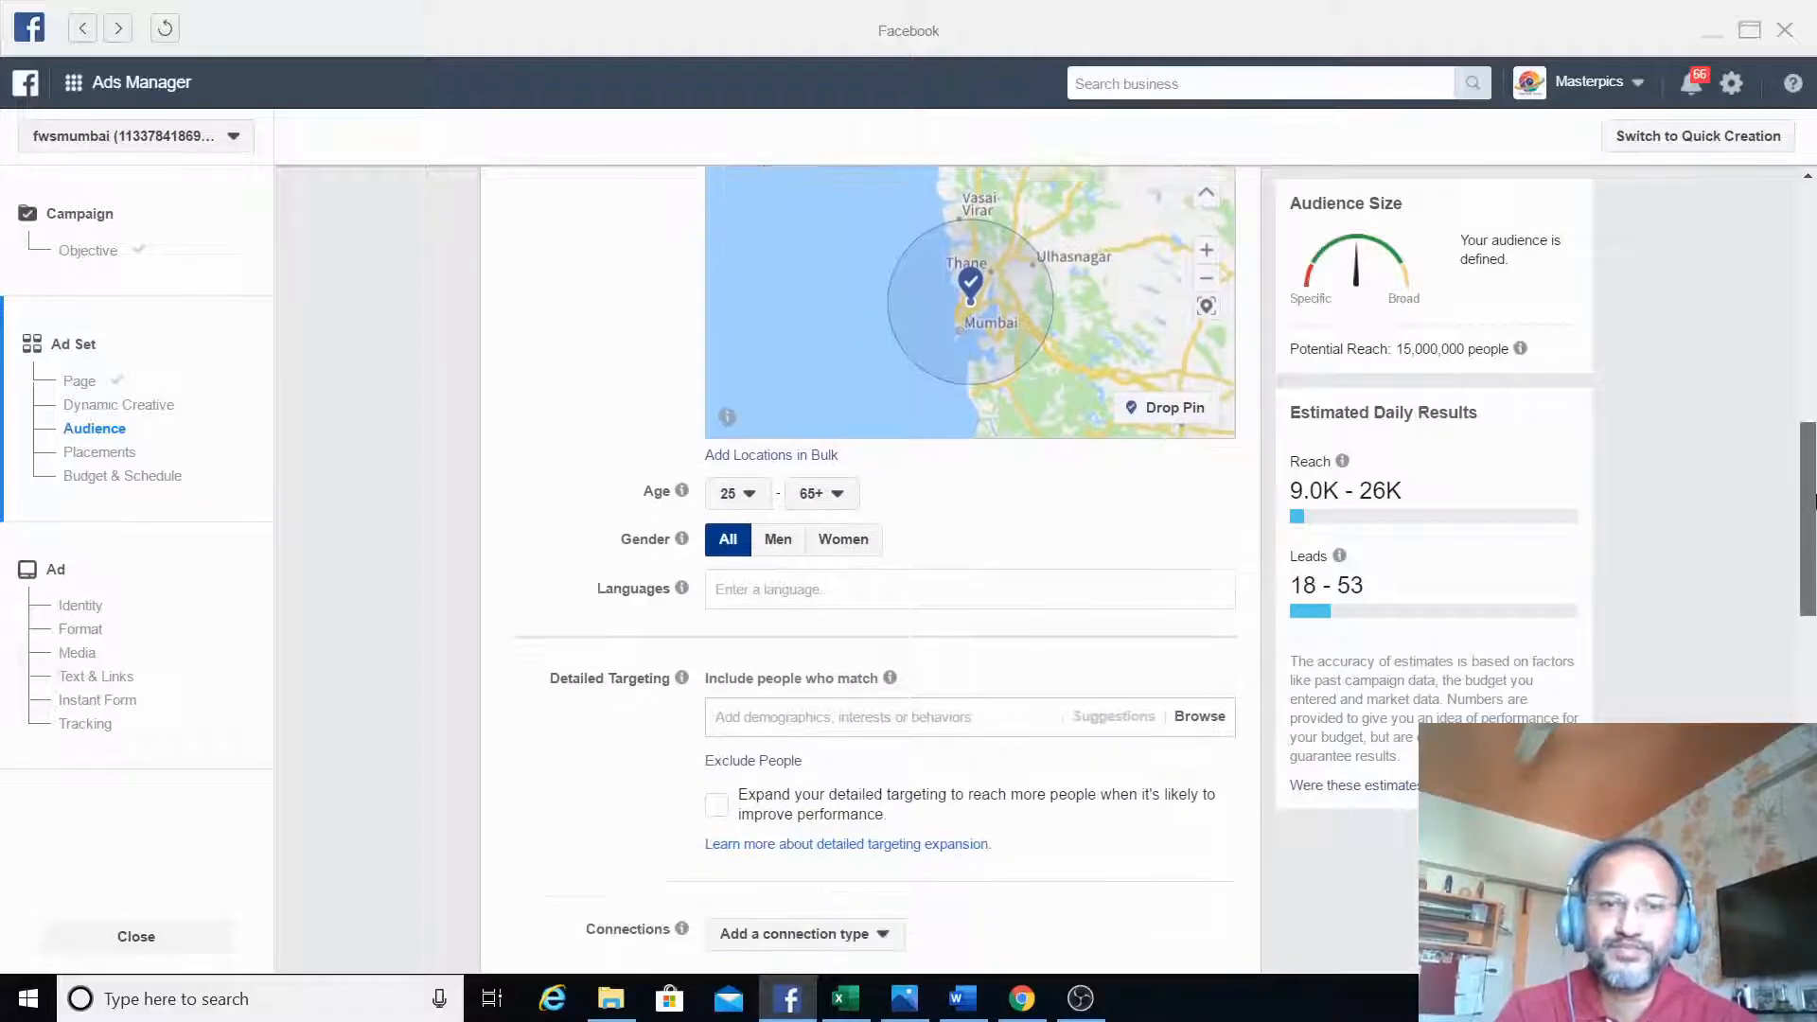
scroll(1812, 541, down, 1)
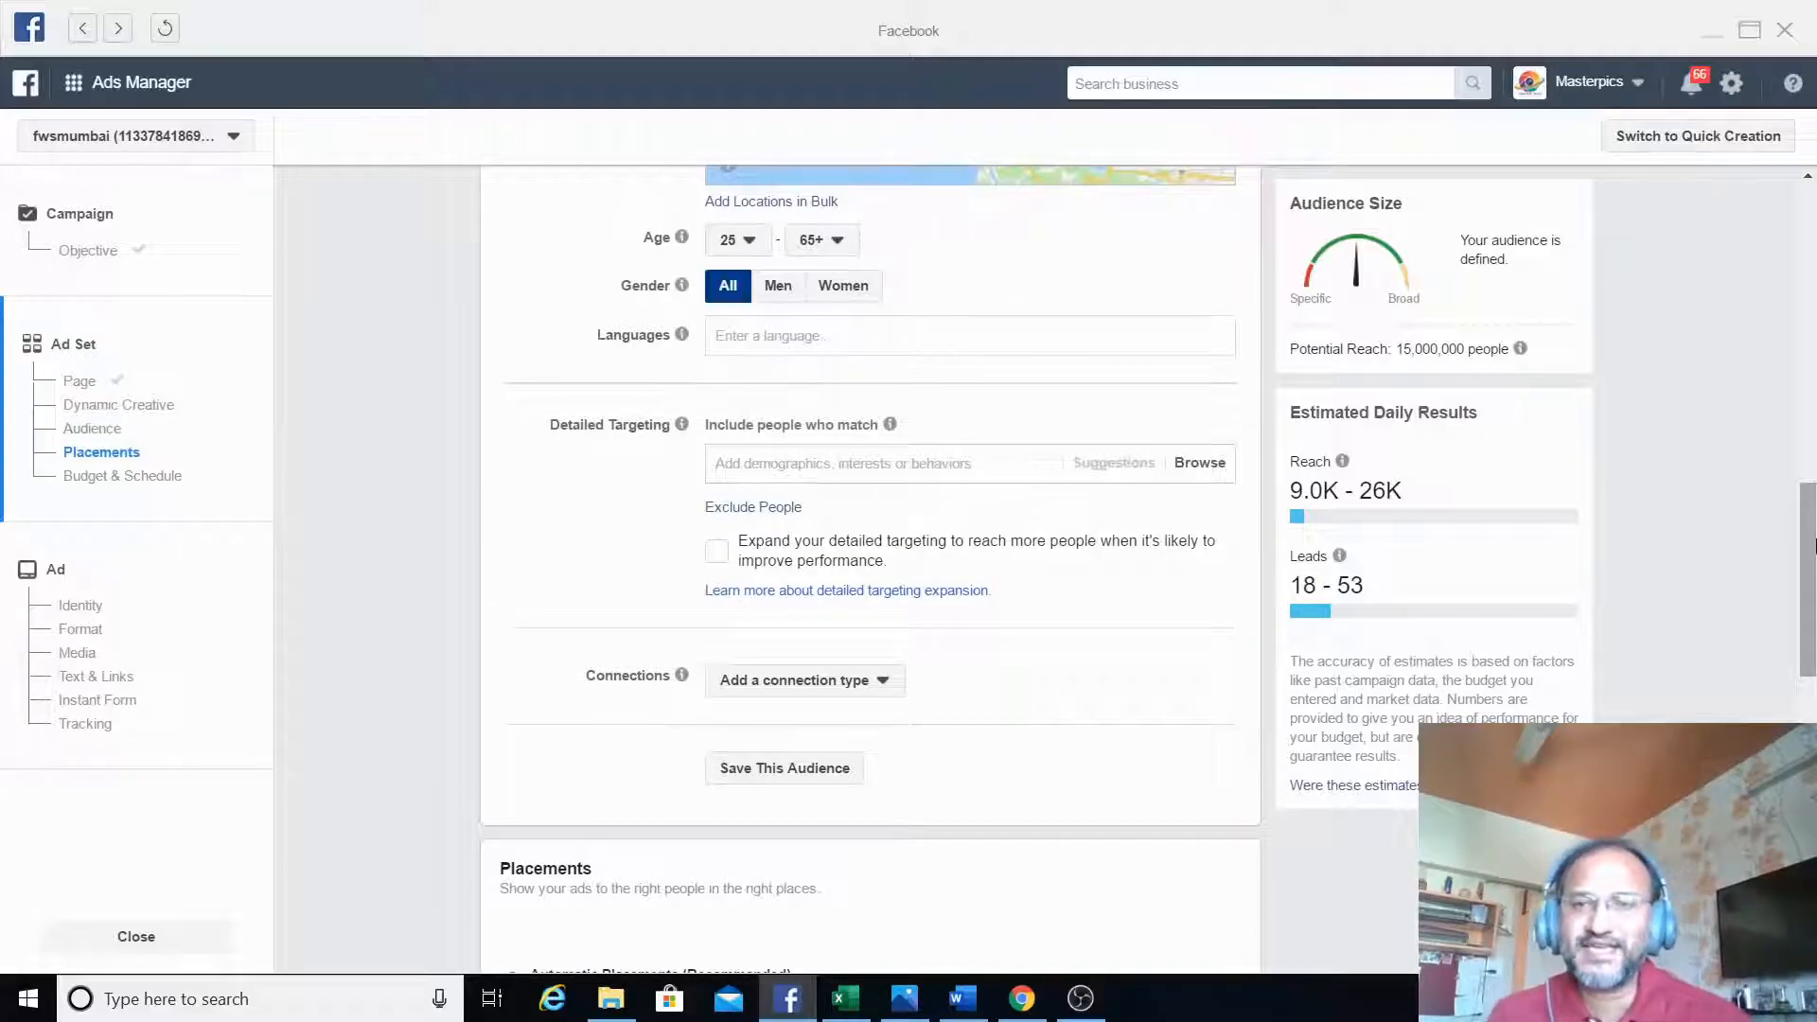
scroll(978, 397, down, 1)
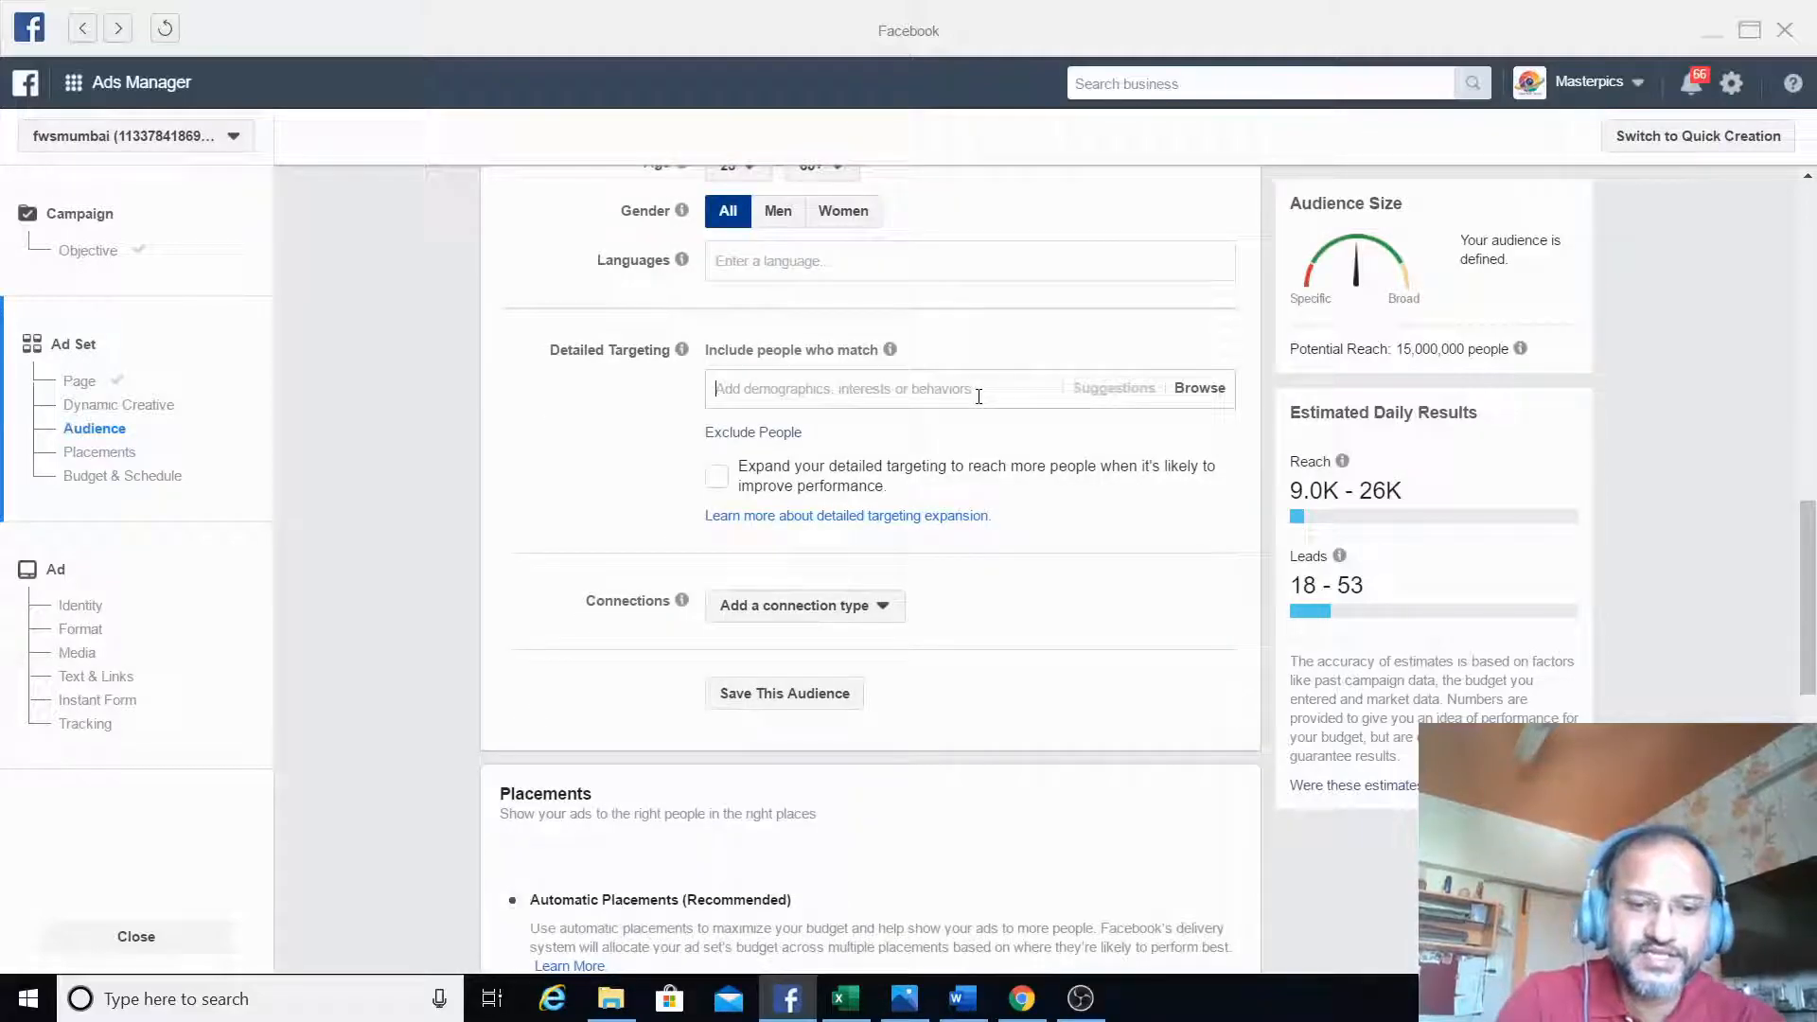
click(978, 397)
text(business )
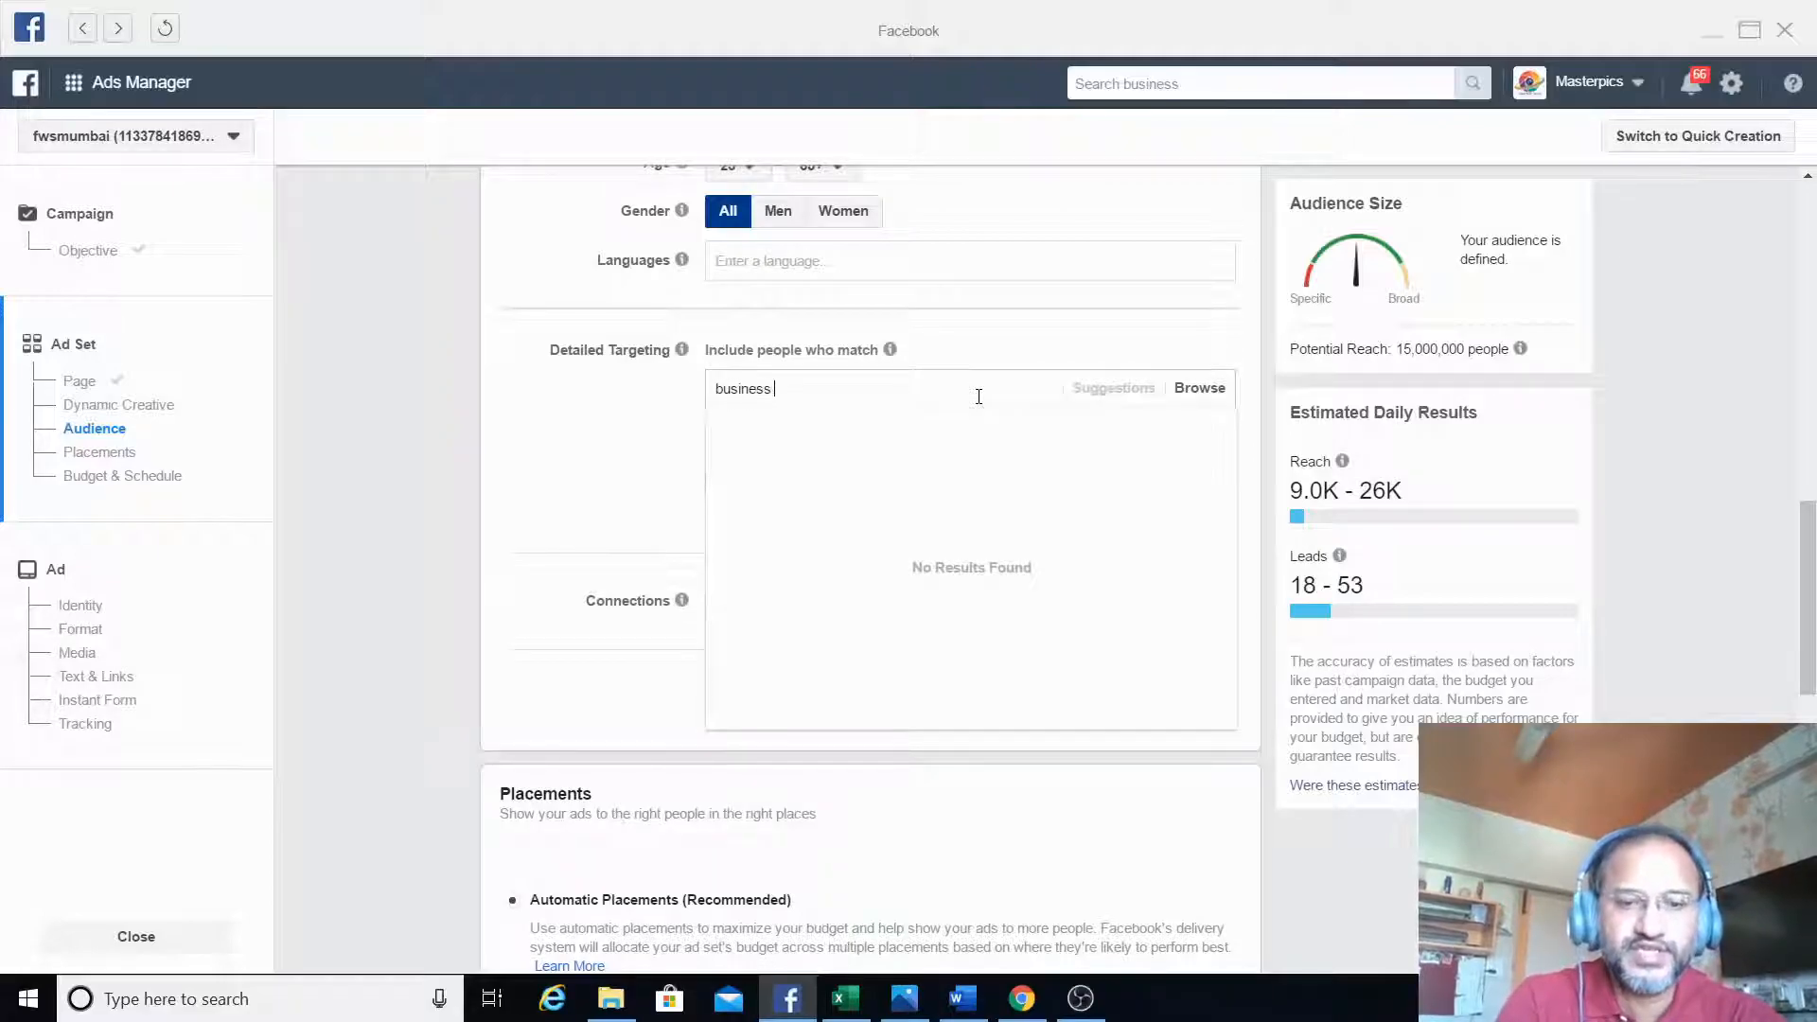
text(cwners)
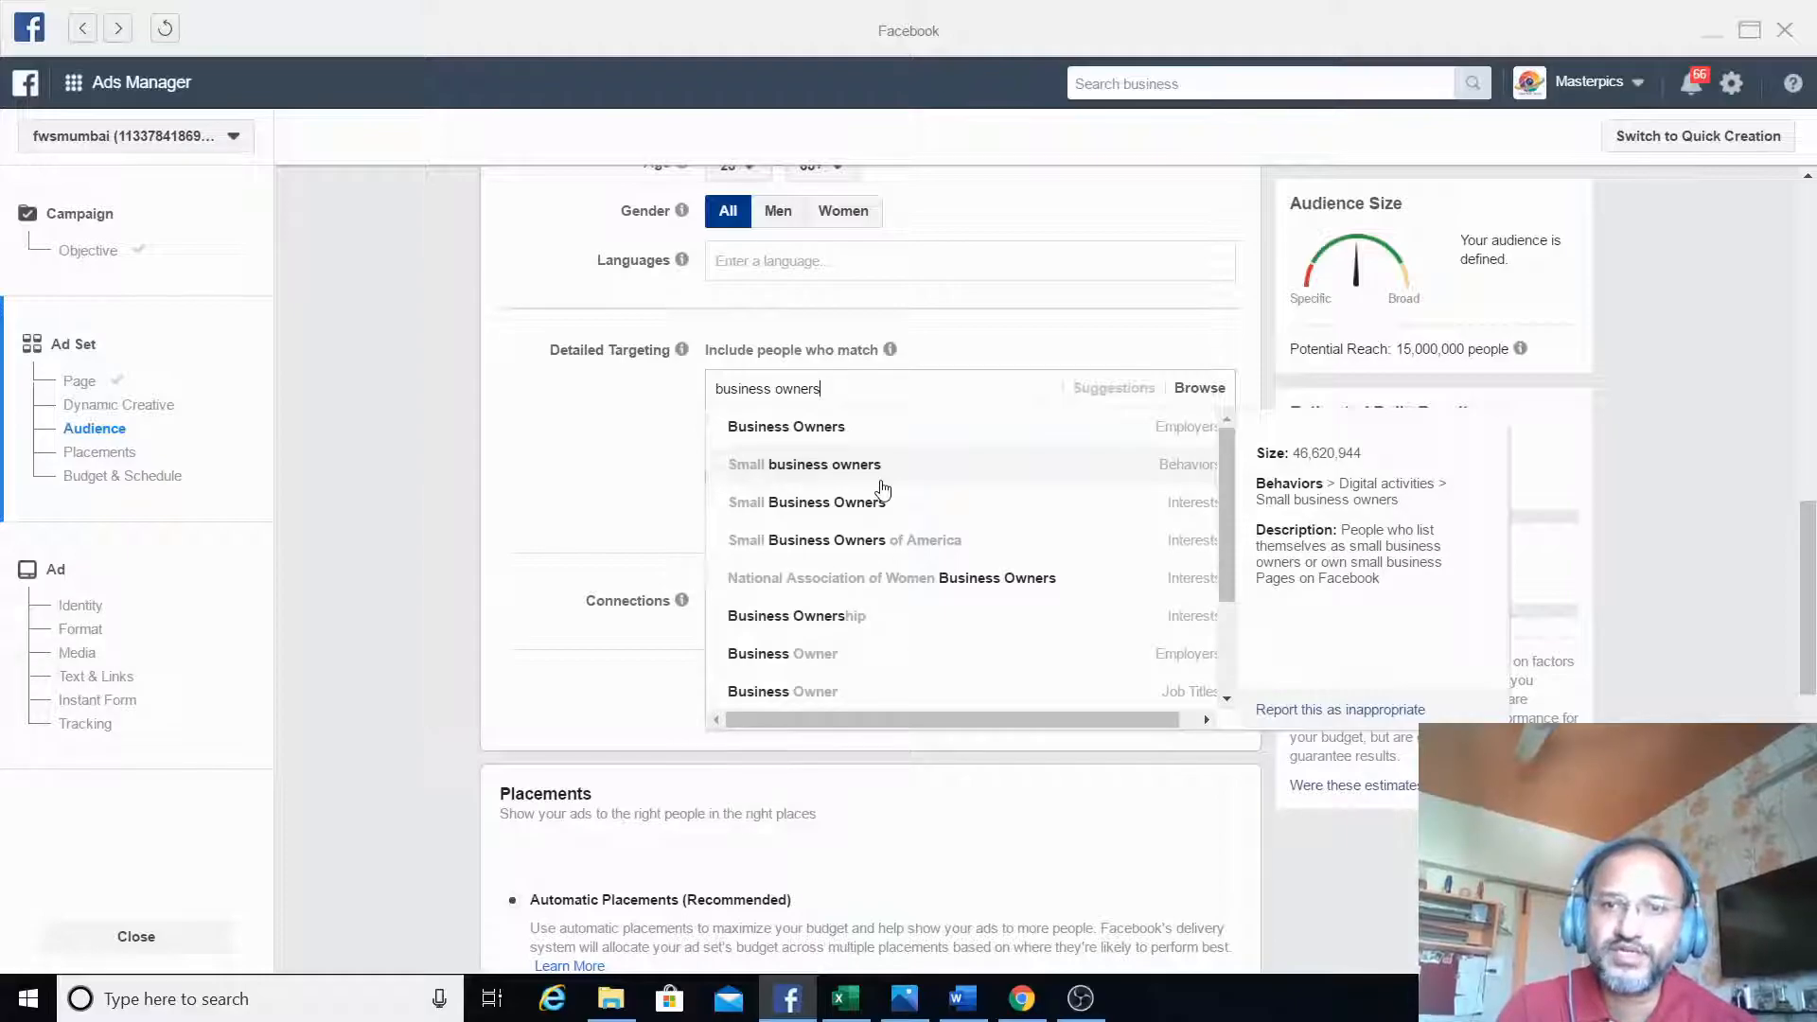
click(880, 481)
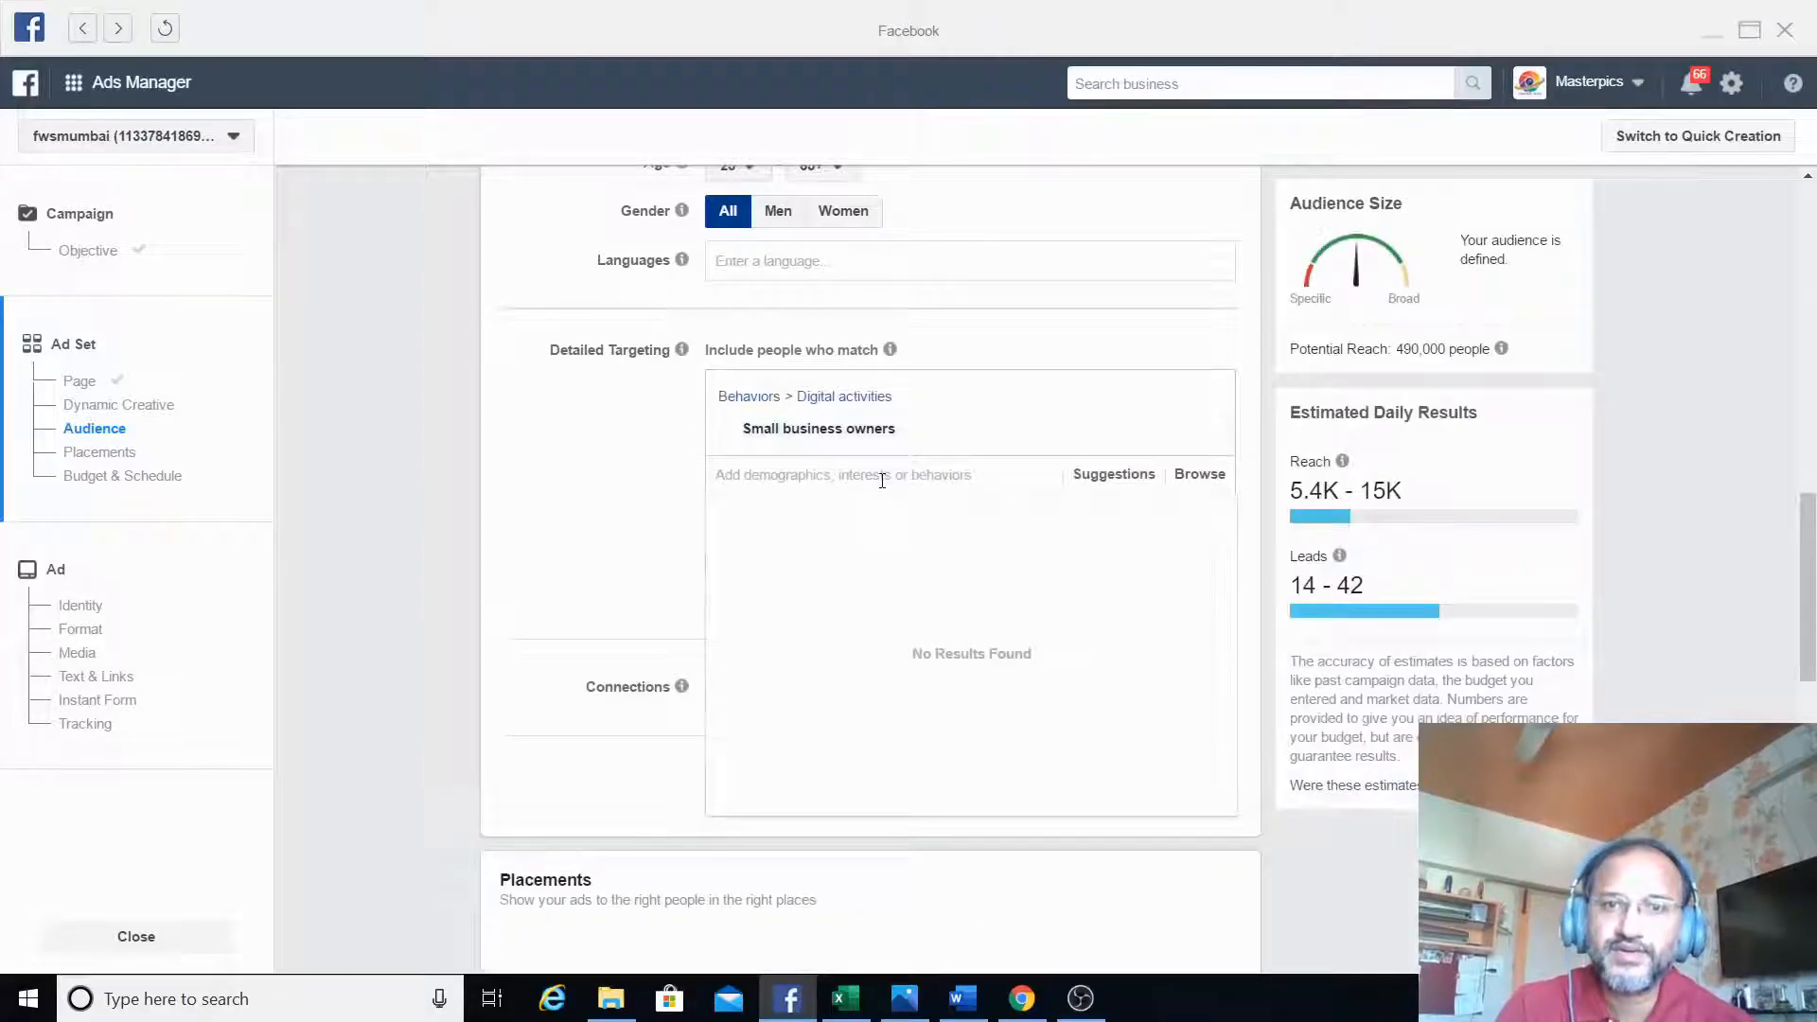
- Add the suggested job title Business Owner to the detailed targeting
click(1121, 478)
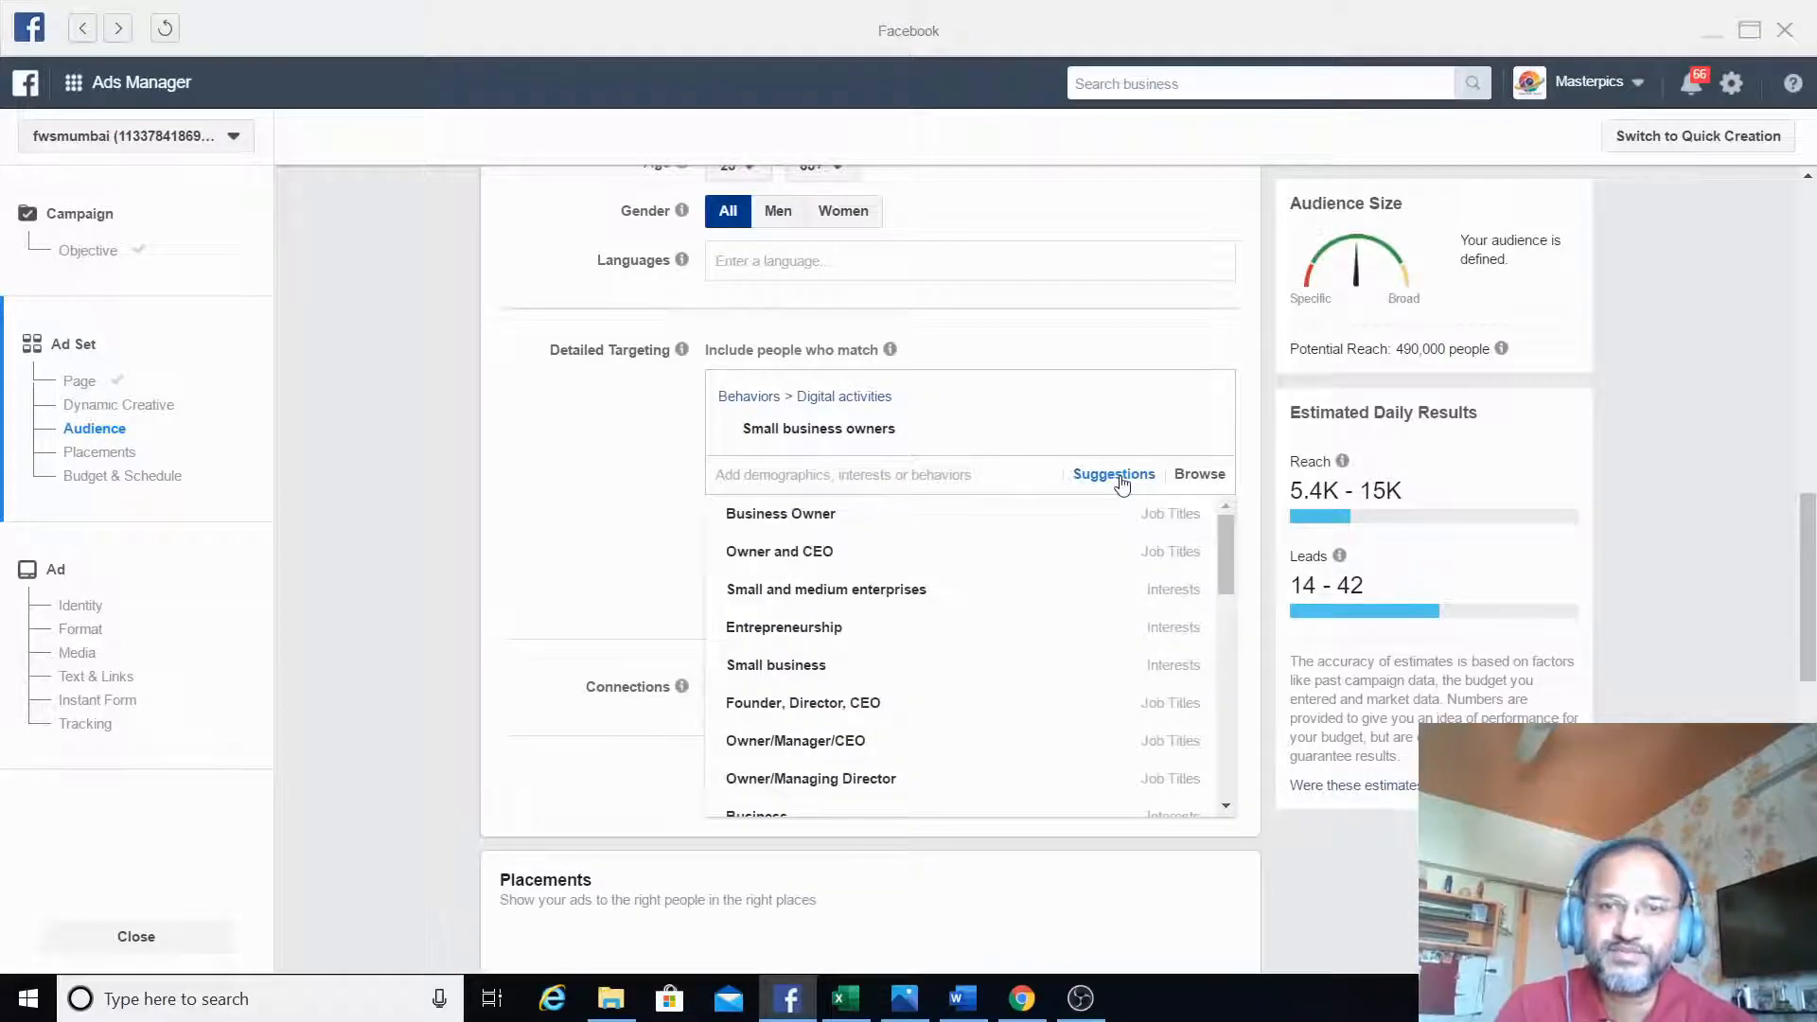
mouse_move(986, 561)
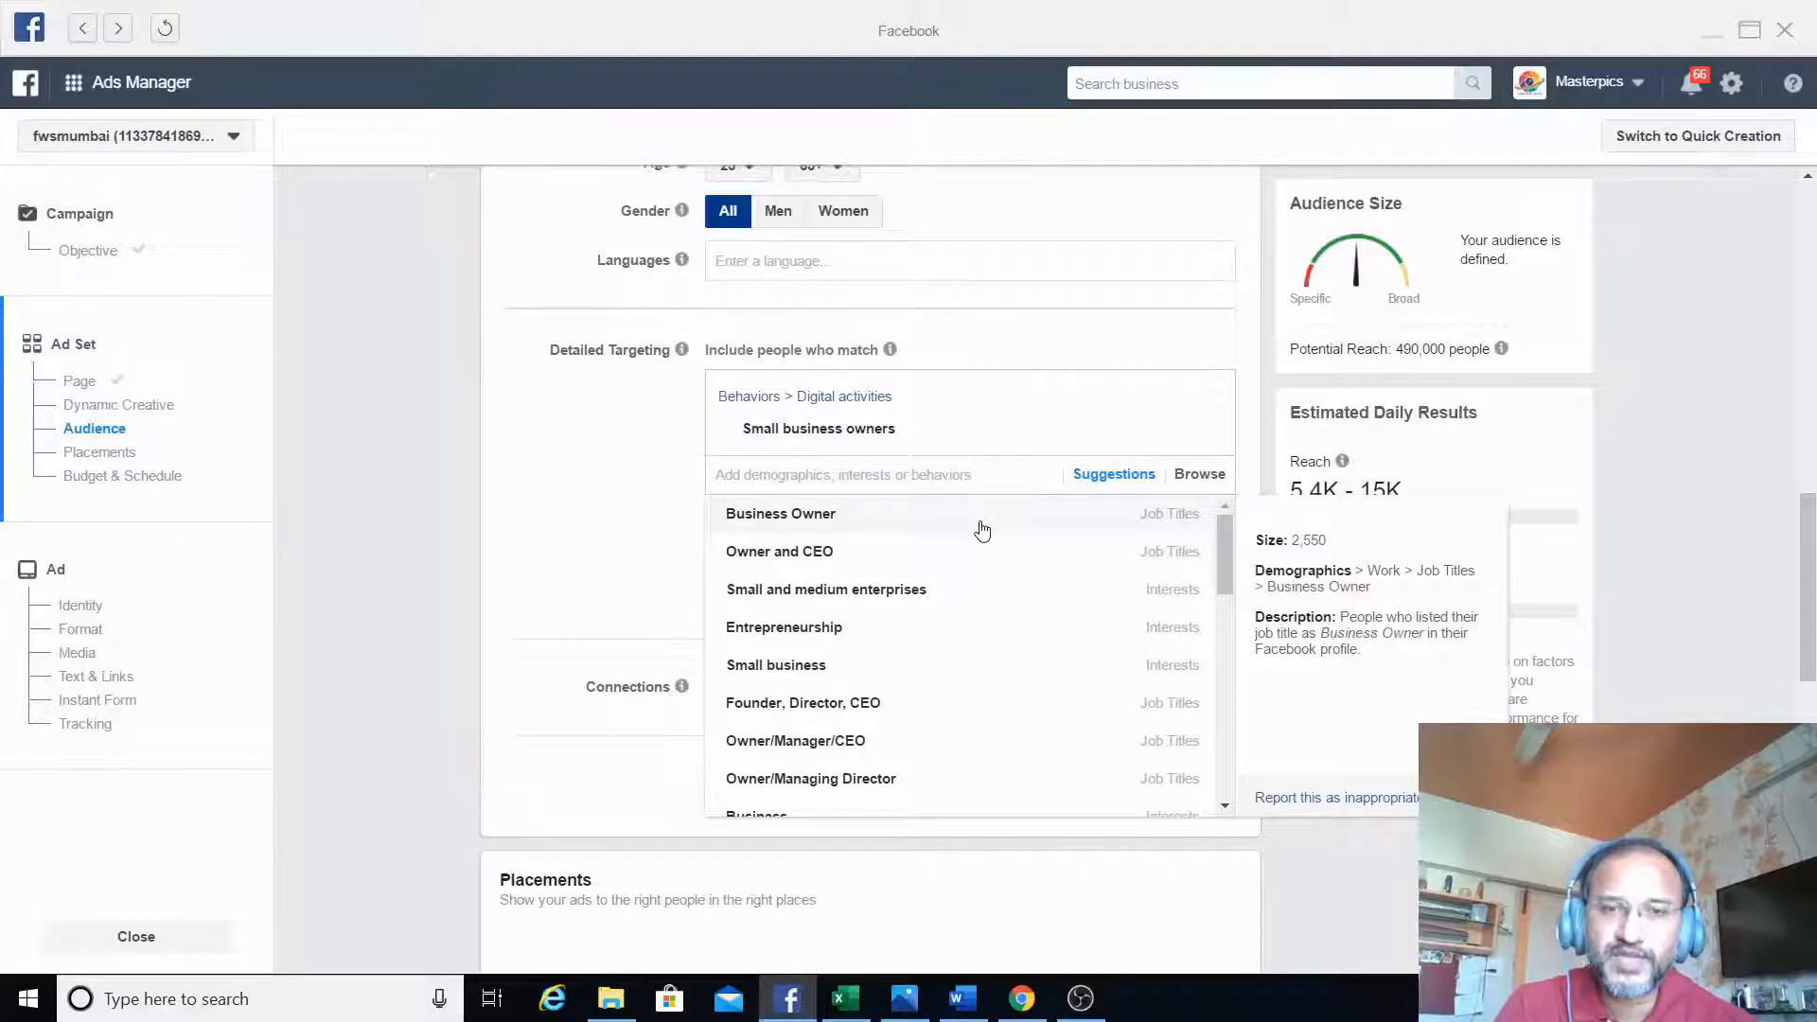
click(982, 531)
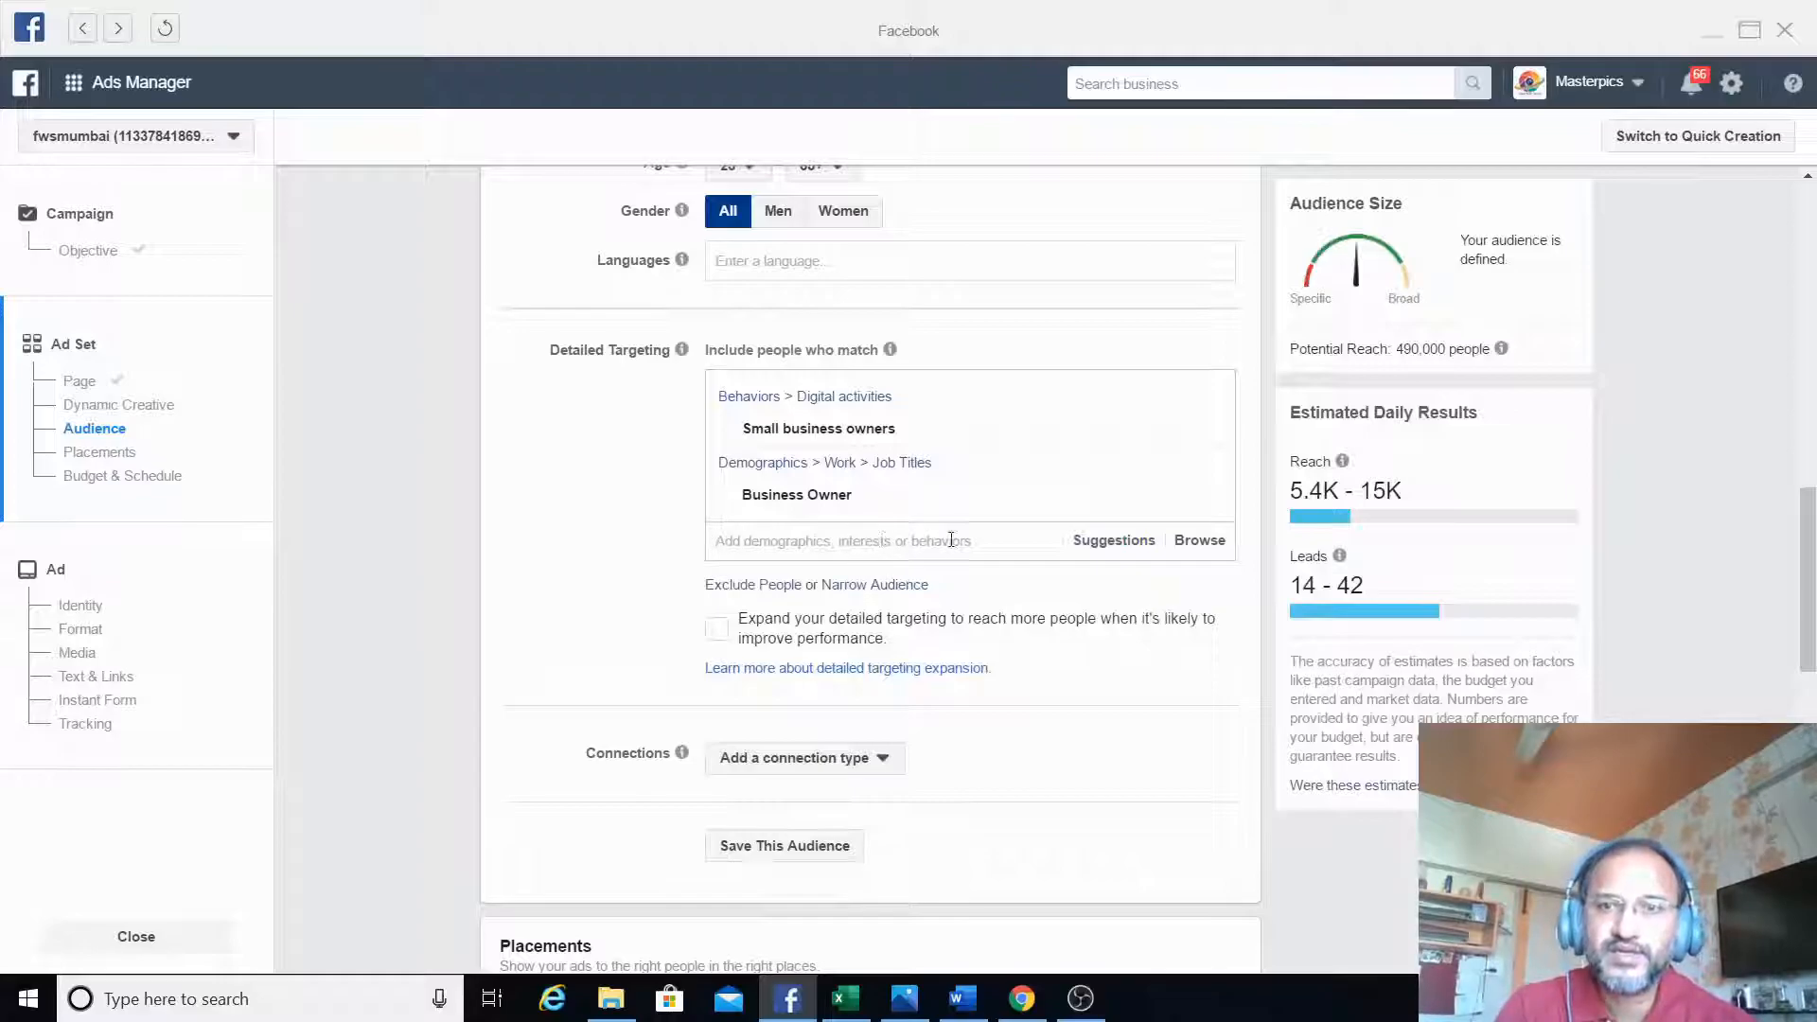
- Add the suggested job titles "Founder, Director, CEO", "Founder and Managing Director" and "Founder/Manager" to the detailed targeting
click(1098, 544)
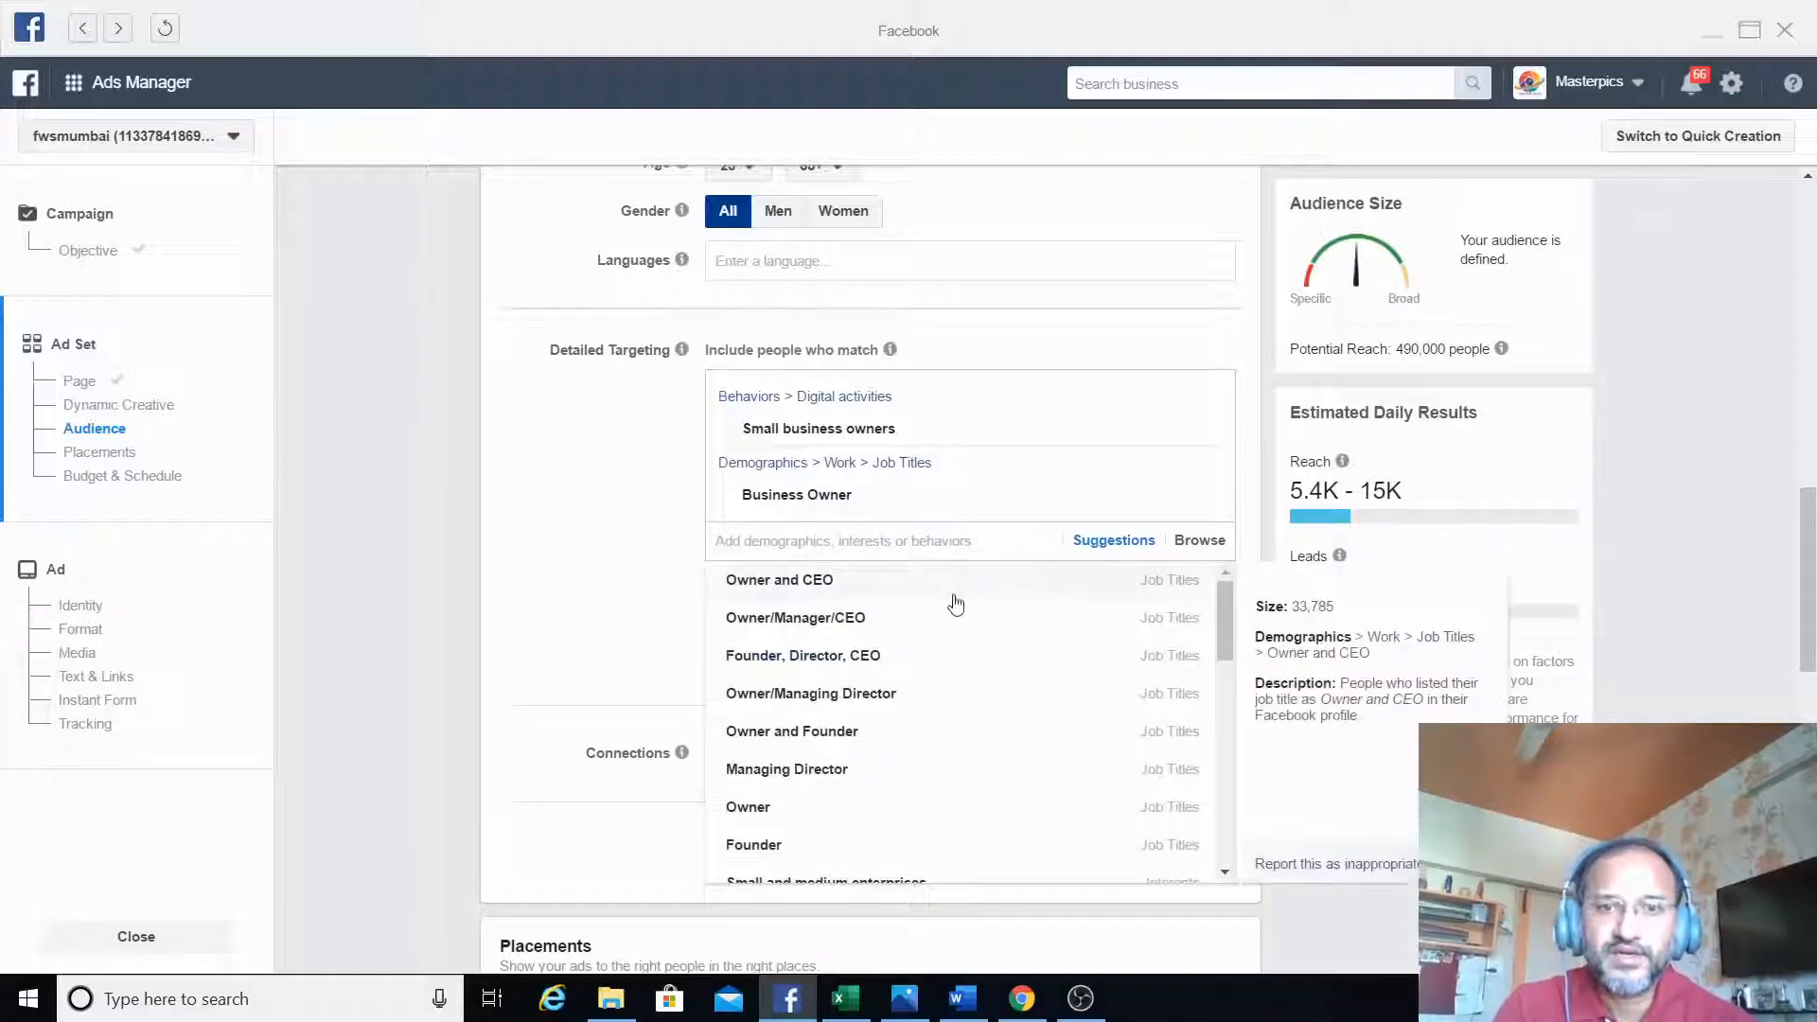
click(932, 668)
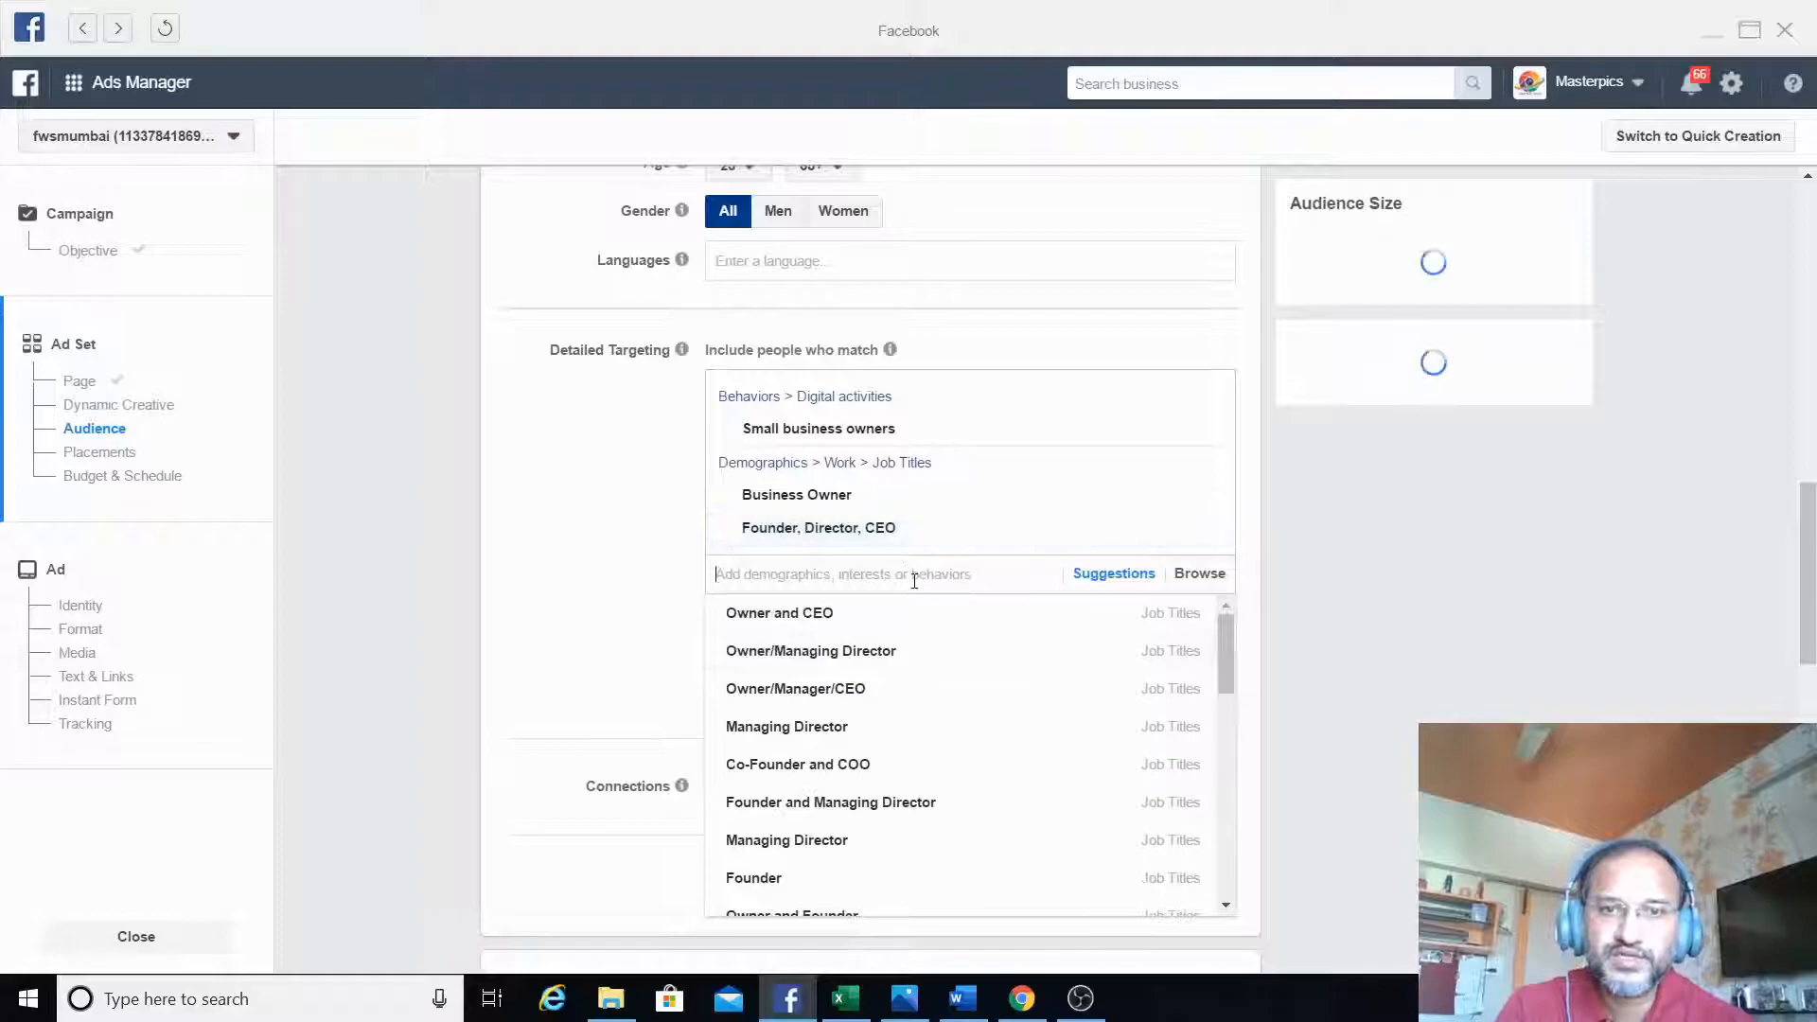
click(1105, 577)
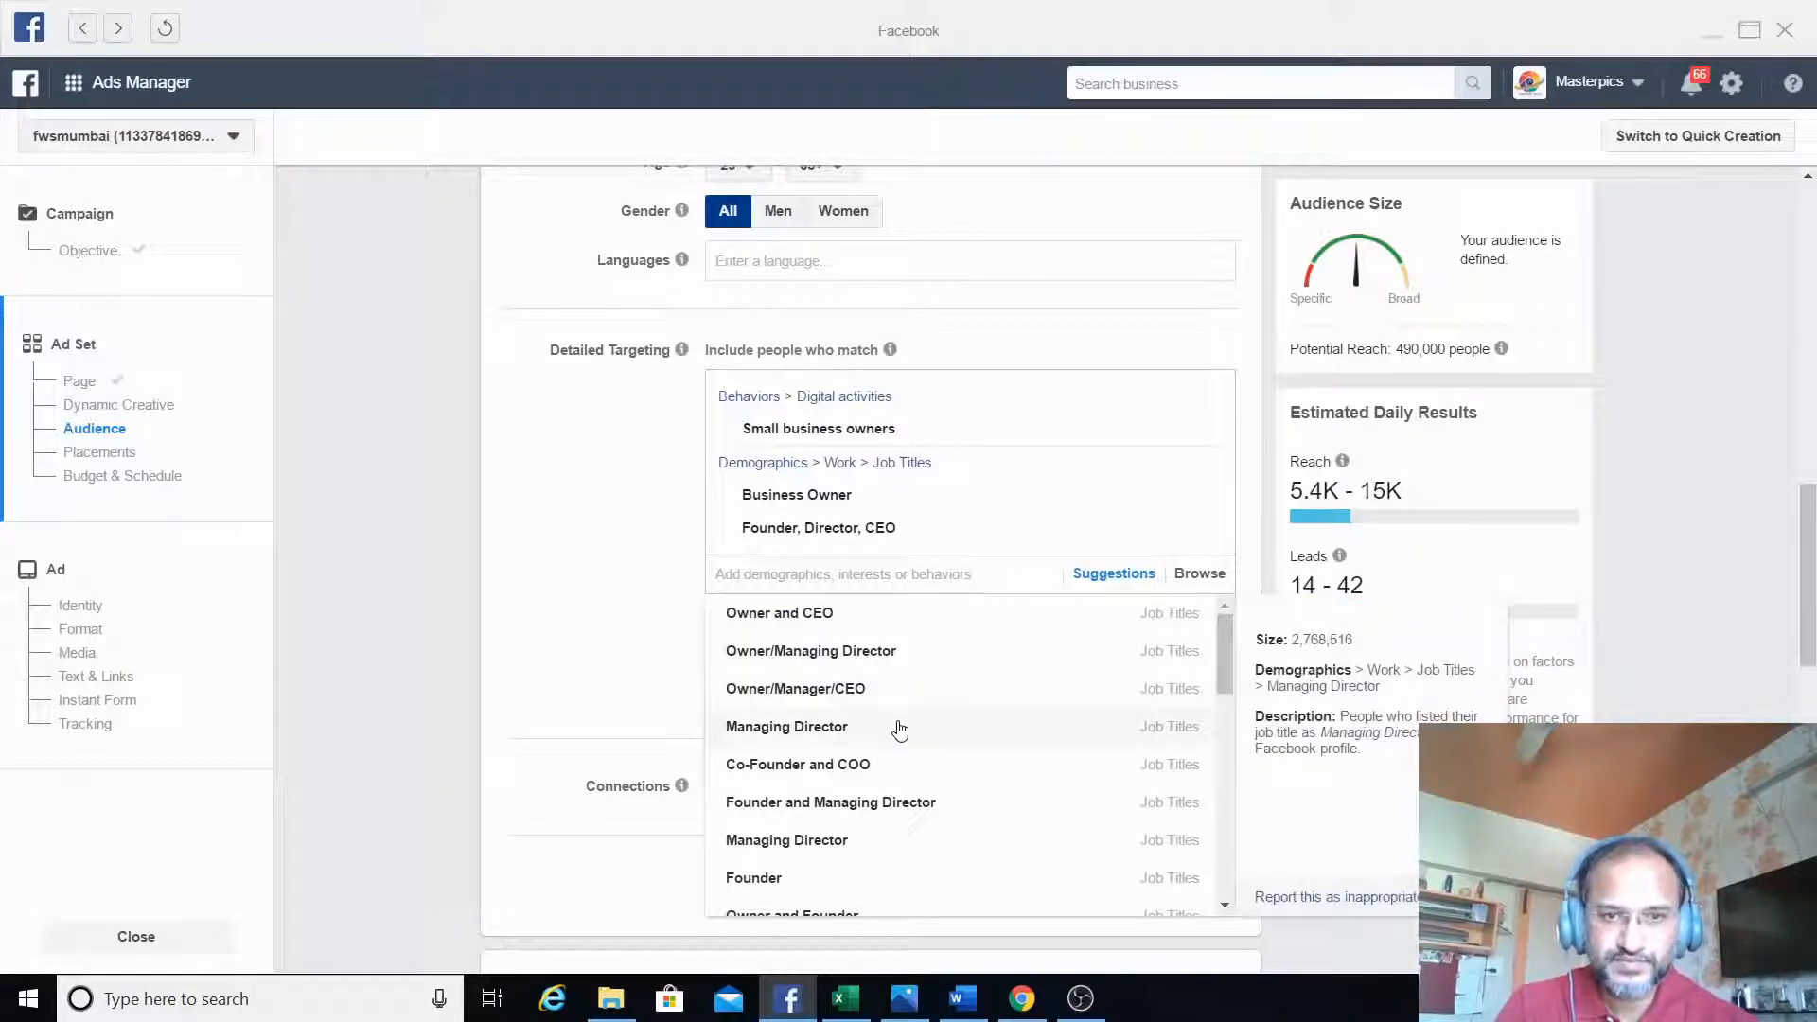
click(907, 820)
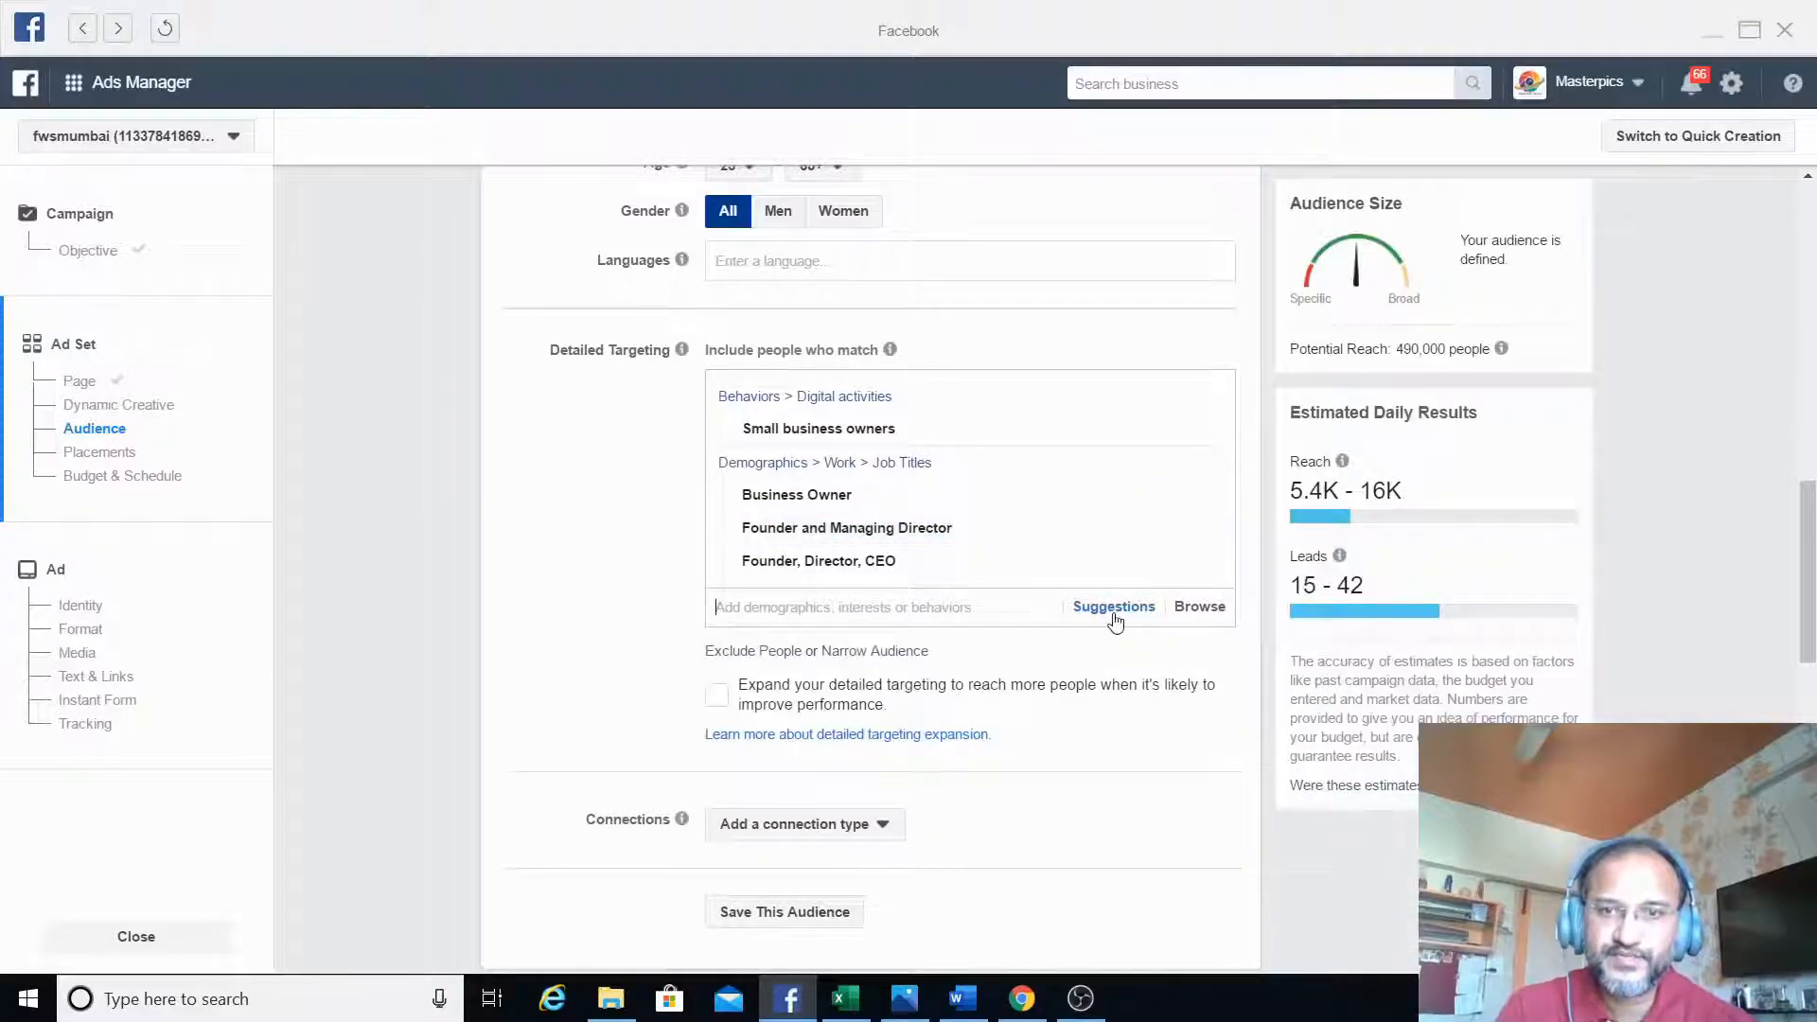
click(1112, 608)
drag(1219, 689, 1218, 723)
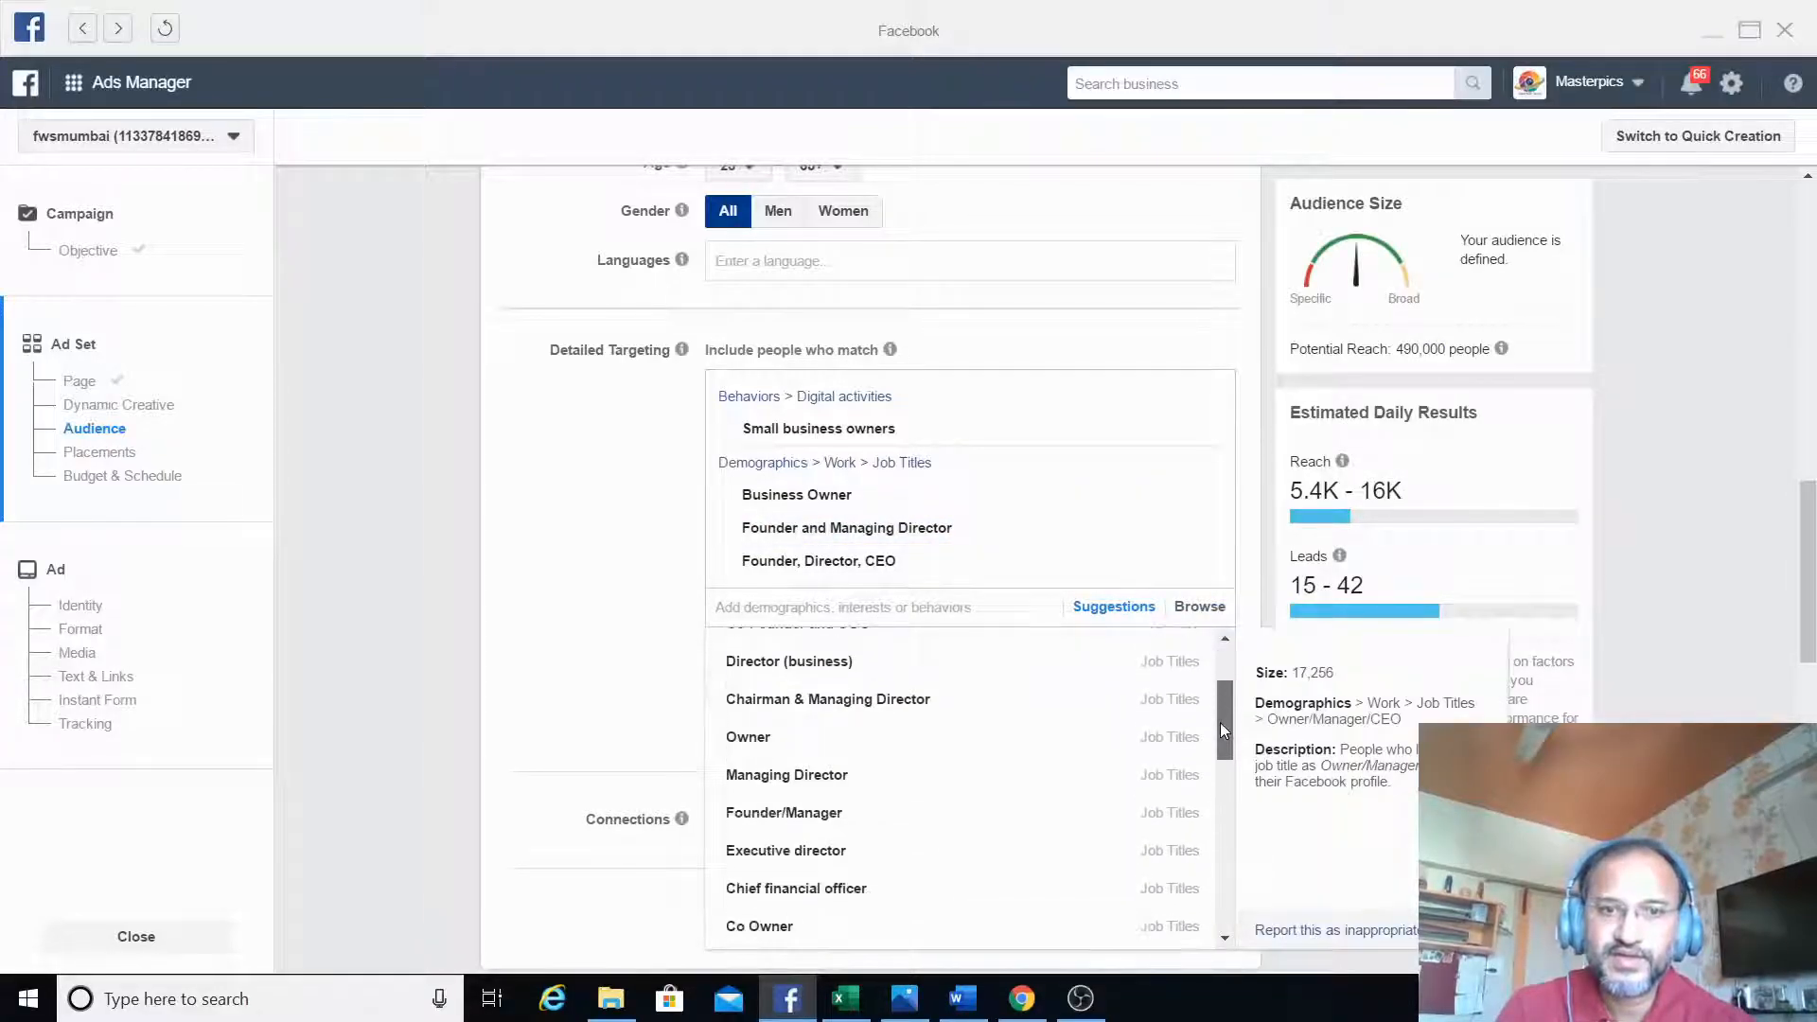
click(860, 822)
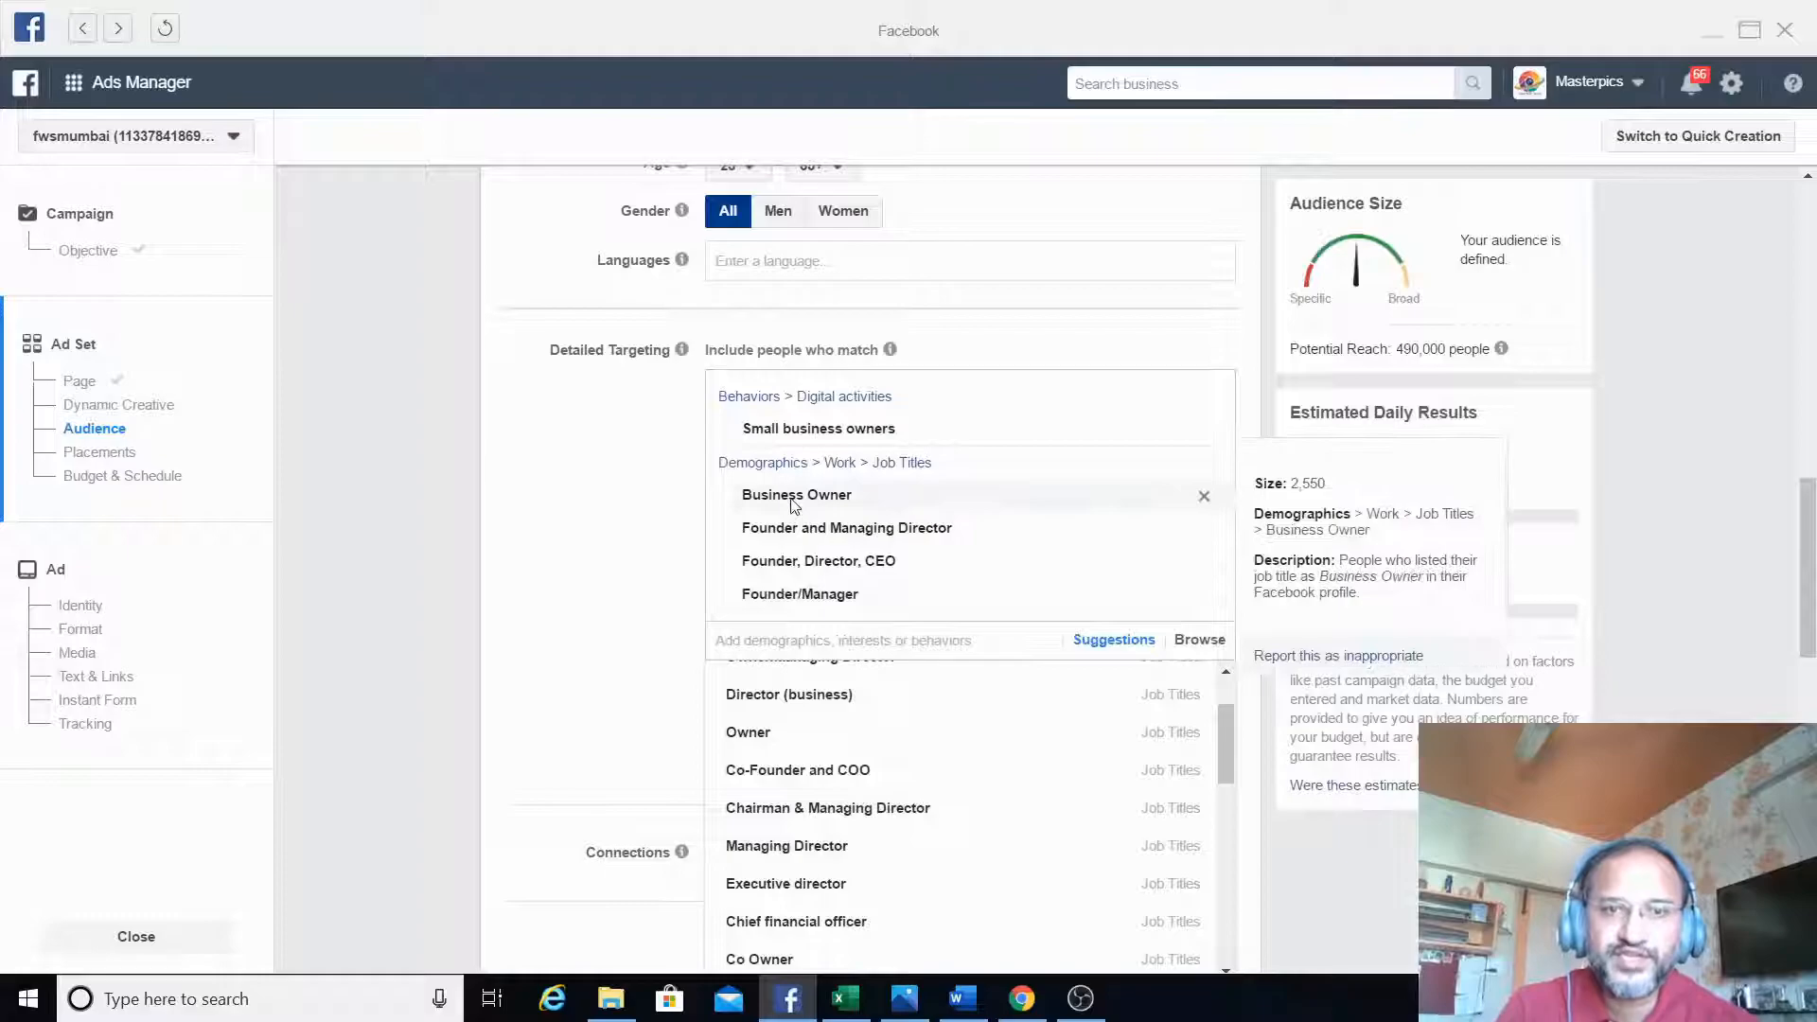
mouse_move(799, 535)
mouse_move(803, 575)
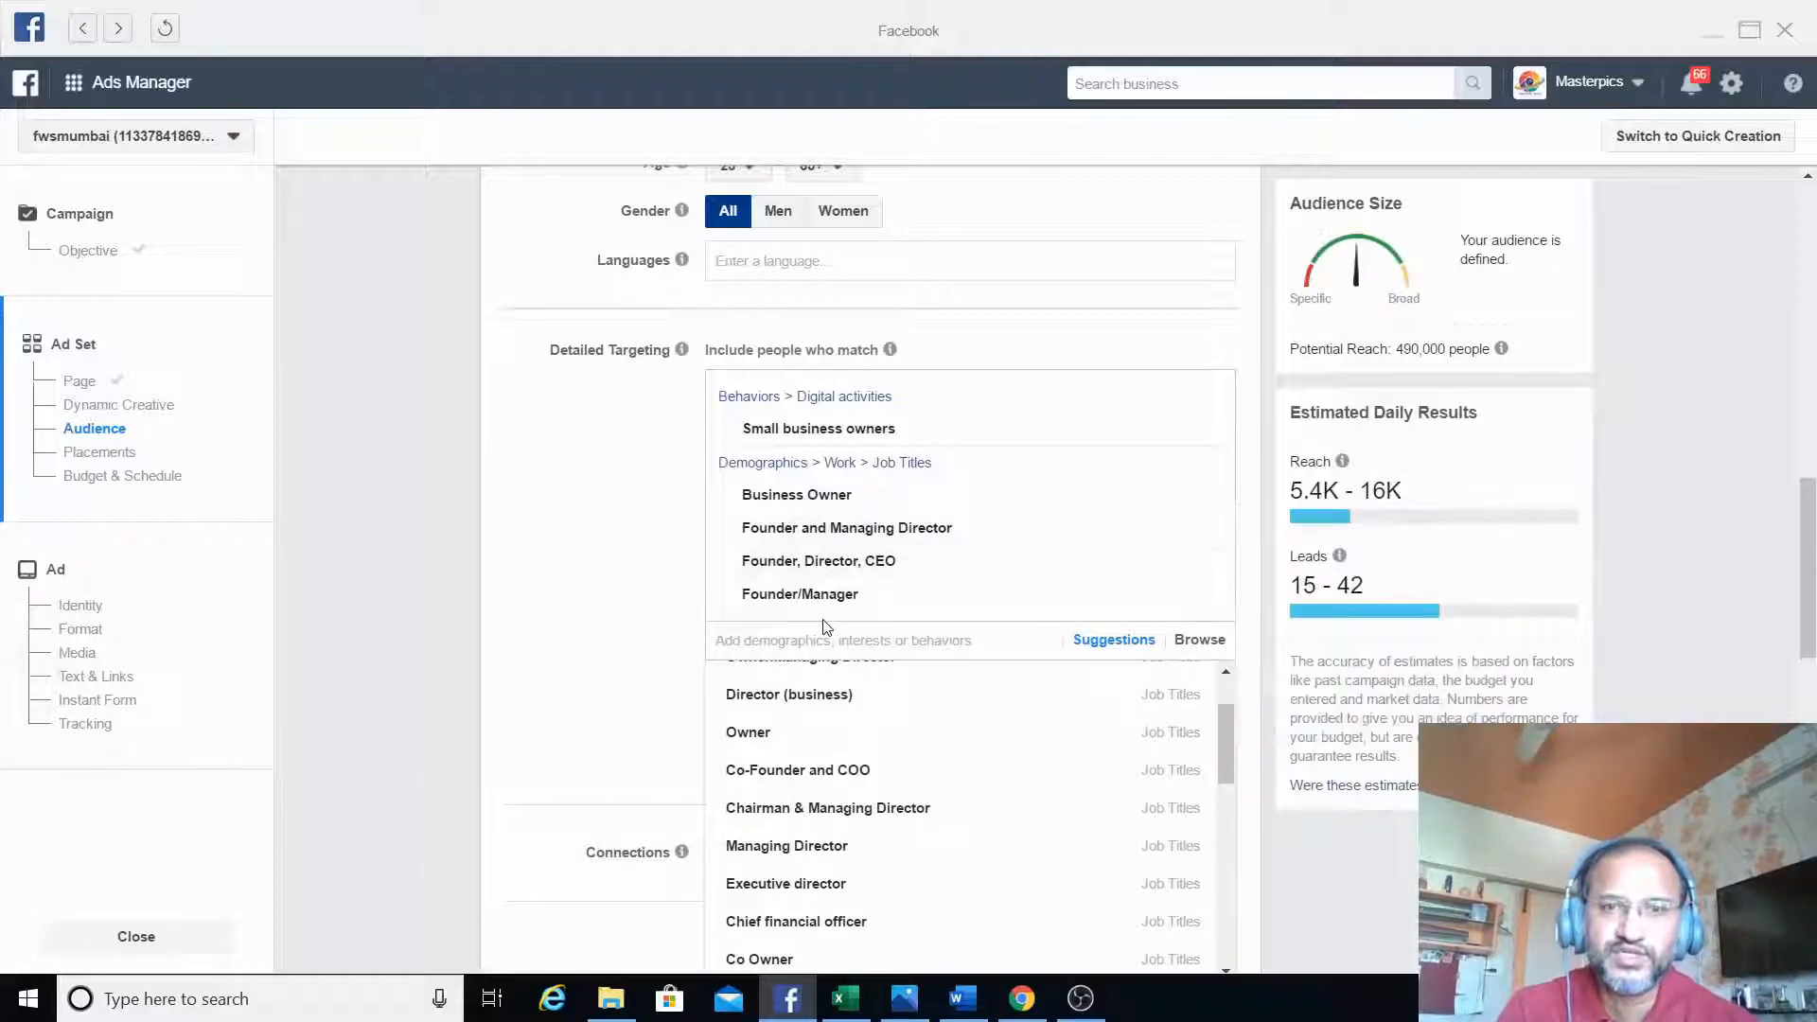
- Search detailed targeting for "page admins" and include the Facebook Page admins behavior
click(826, 652)
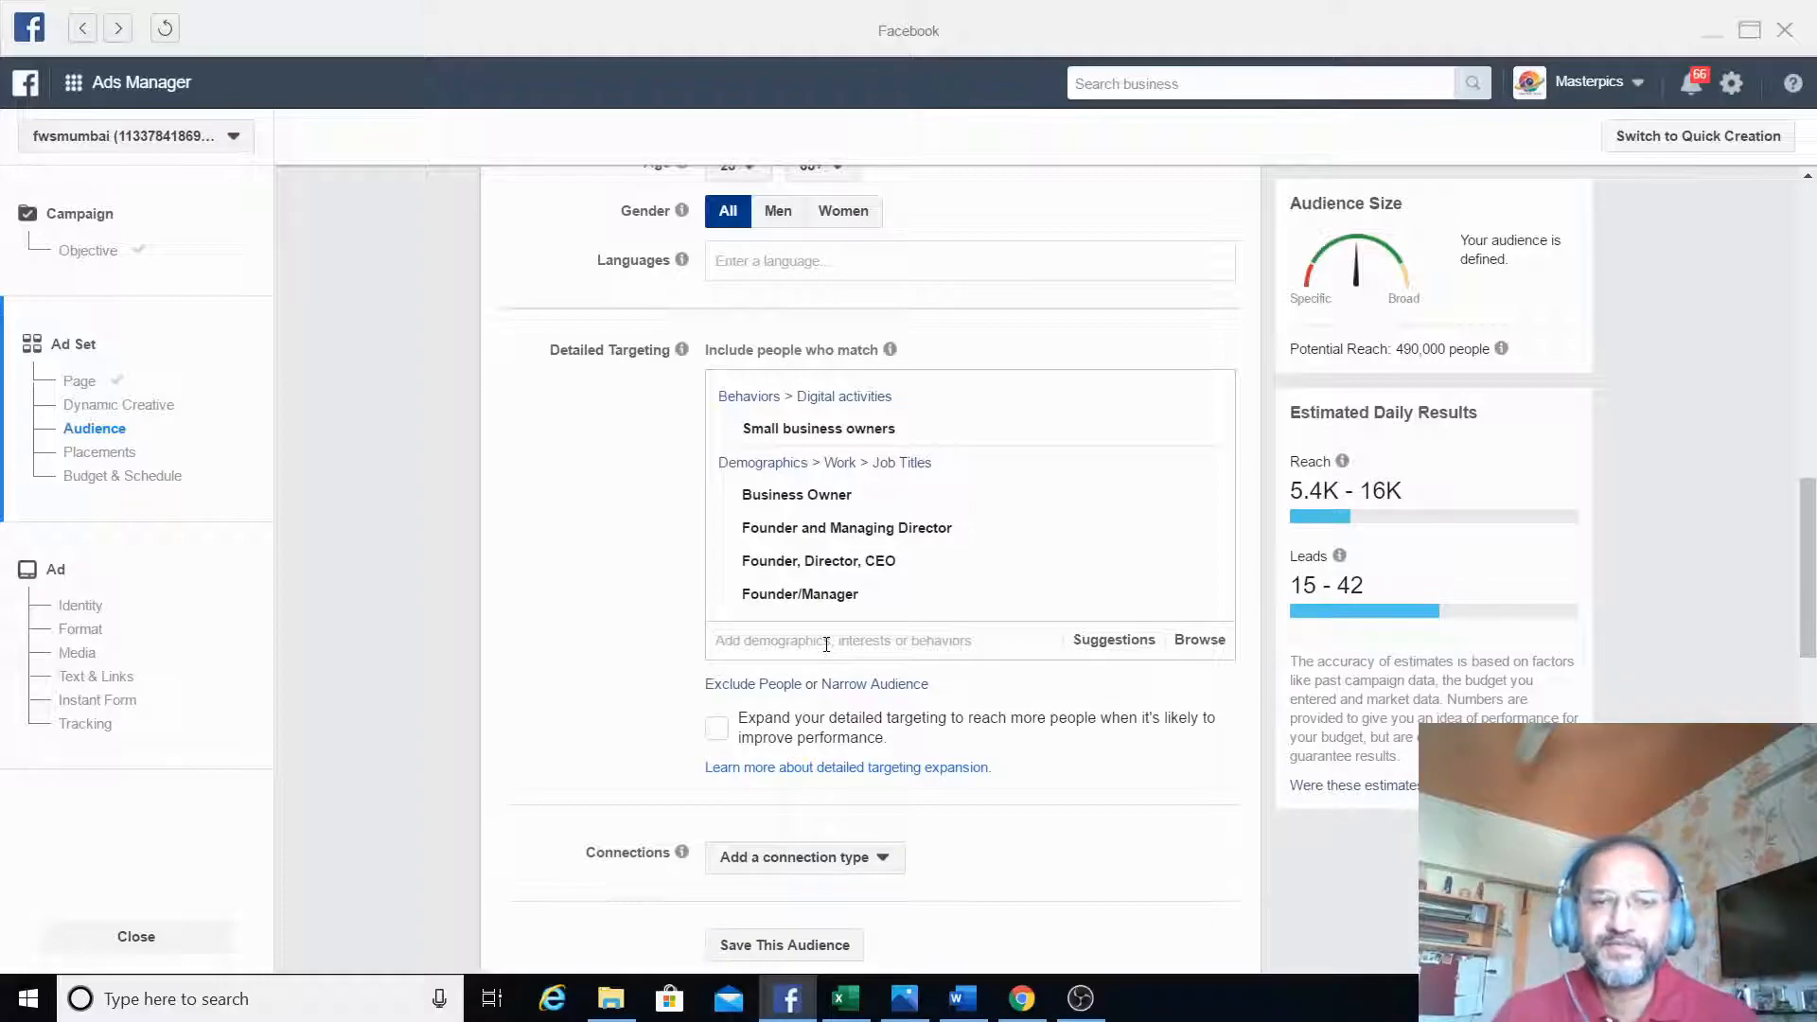
text(page)
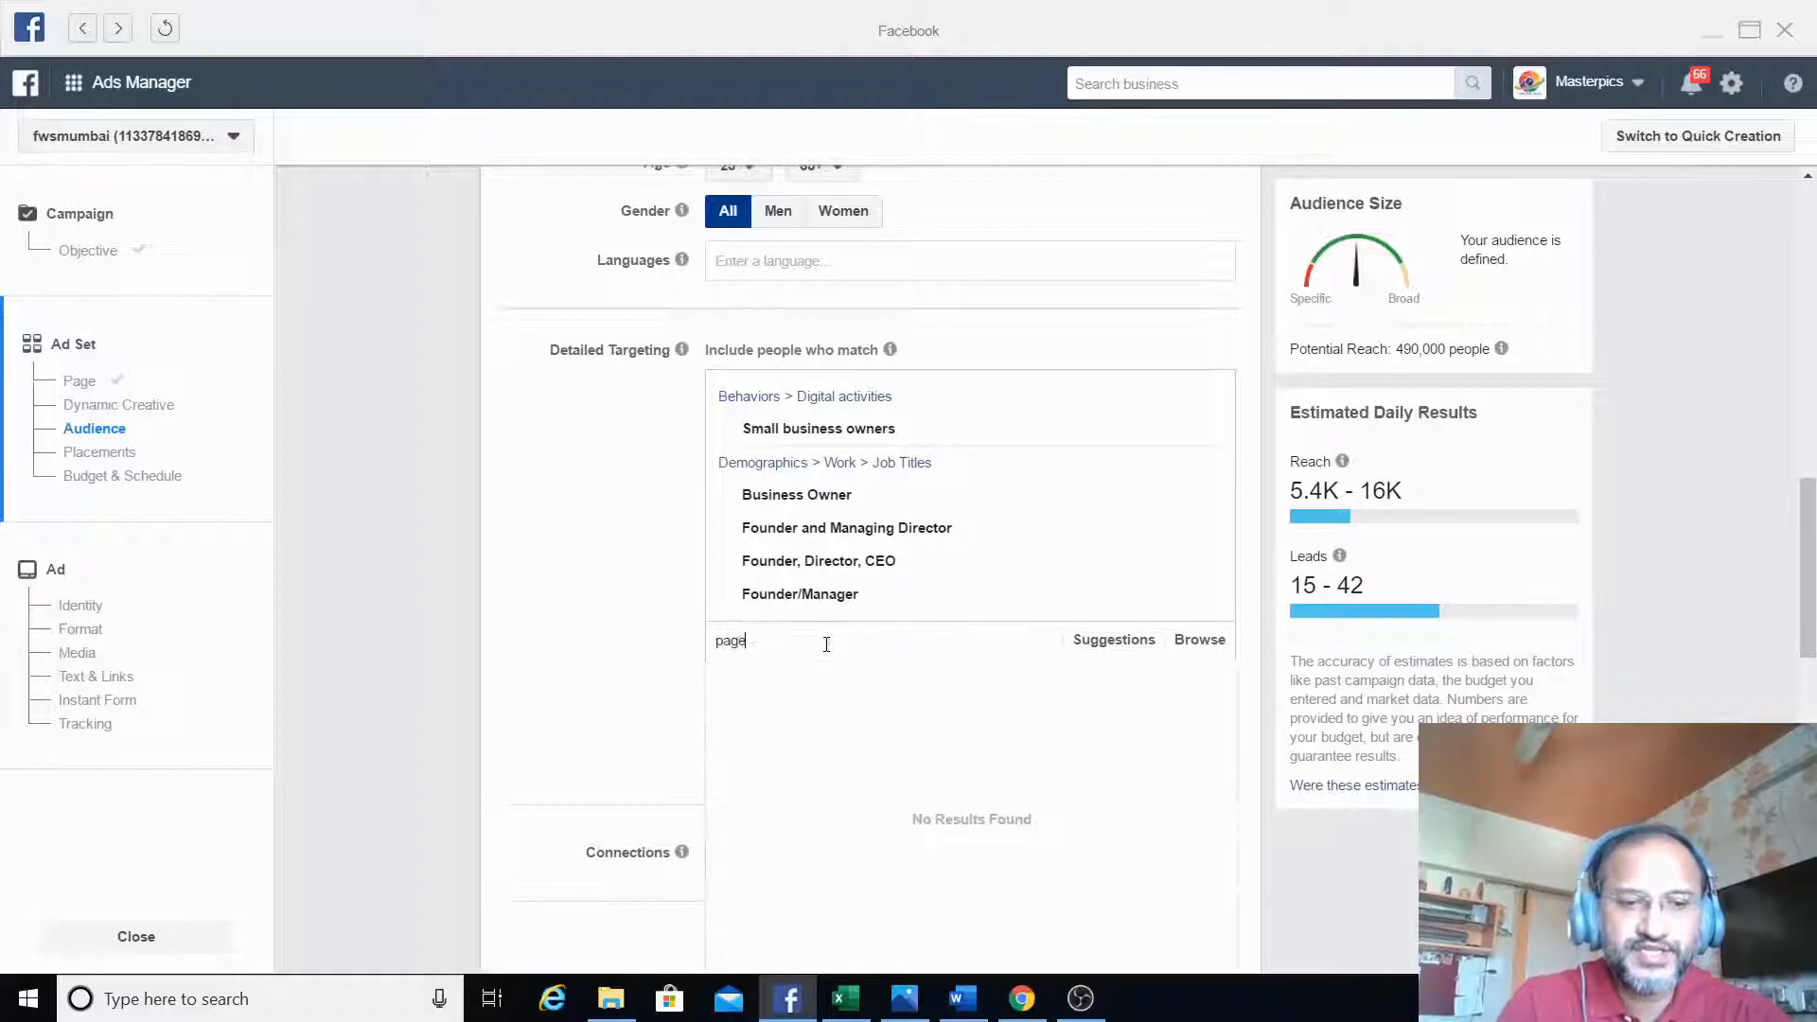
text( admins)
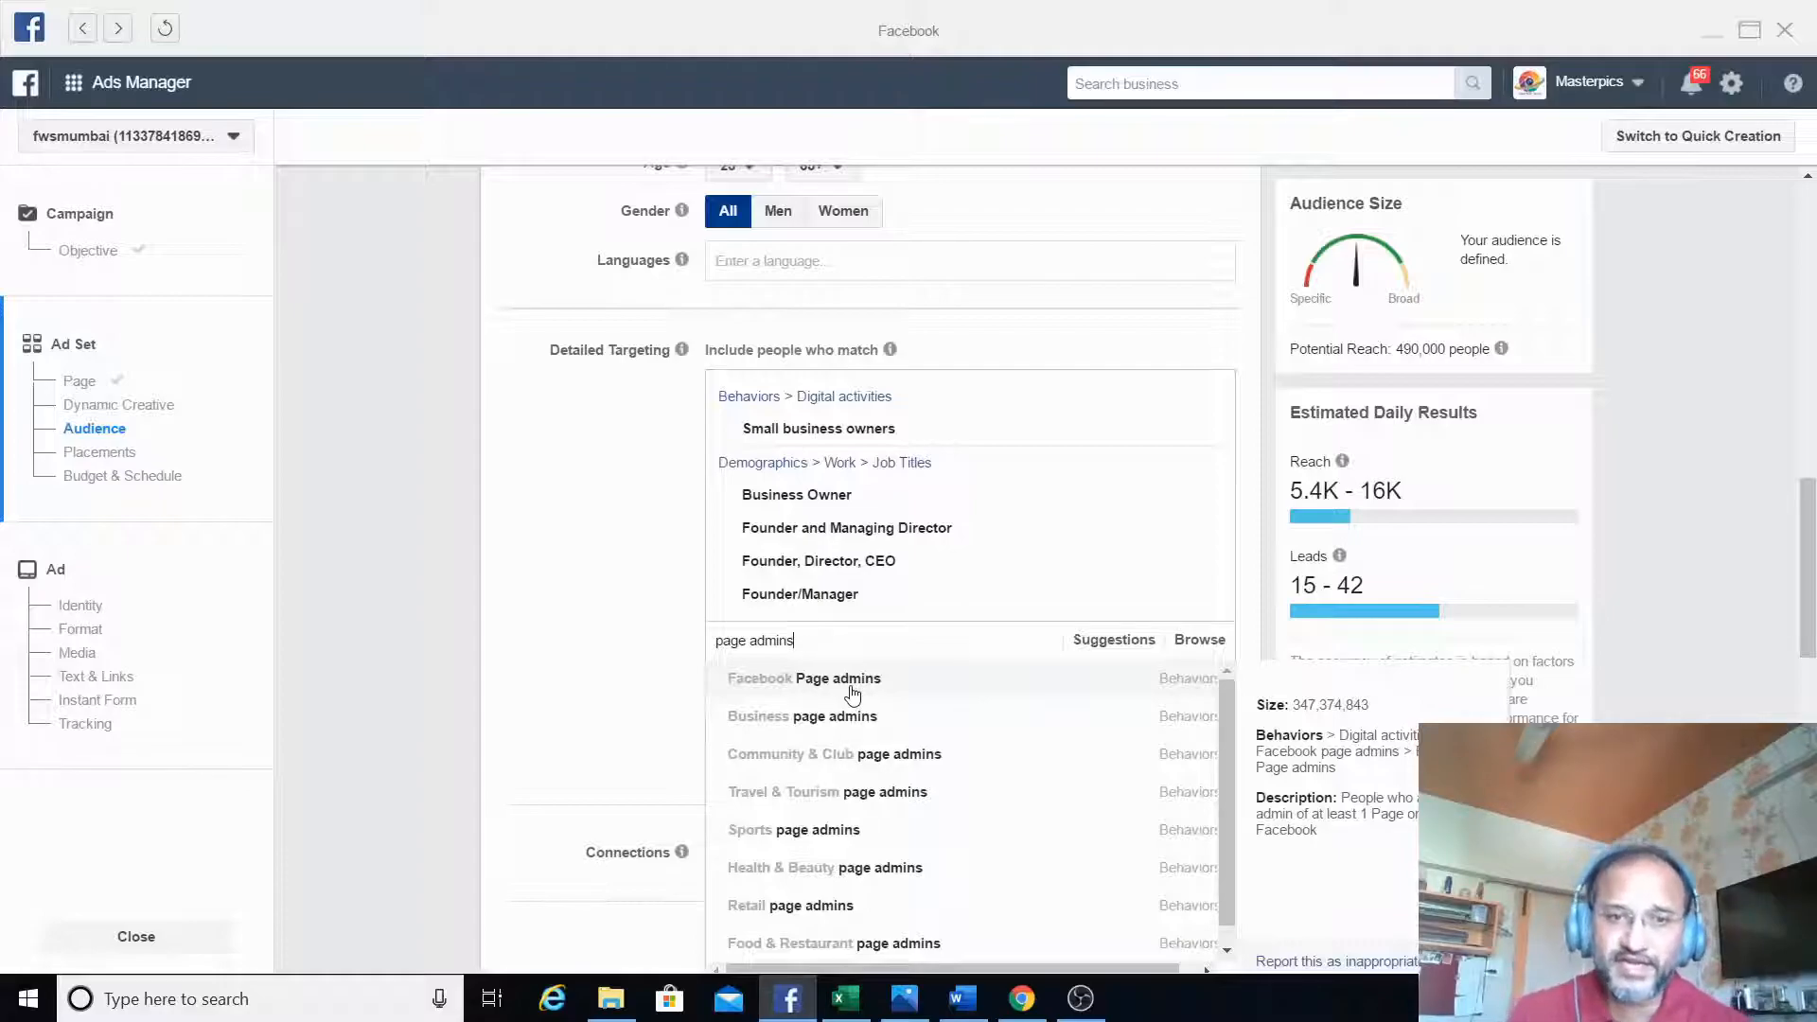
click(837, 678)
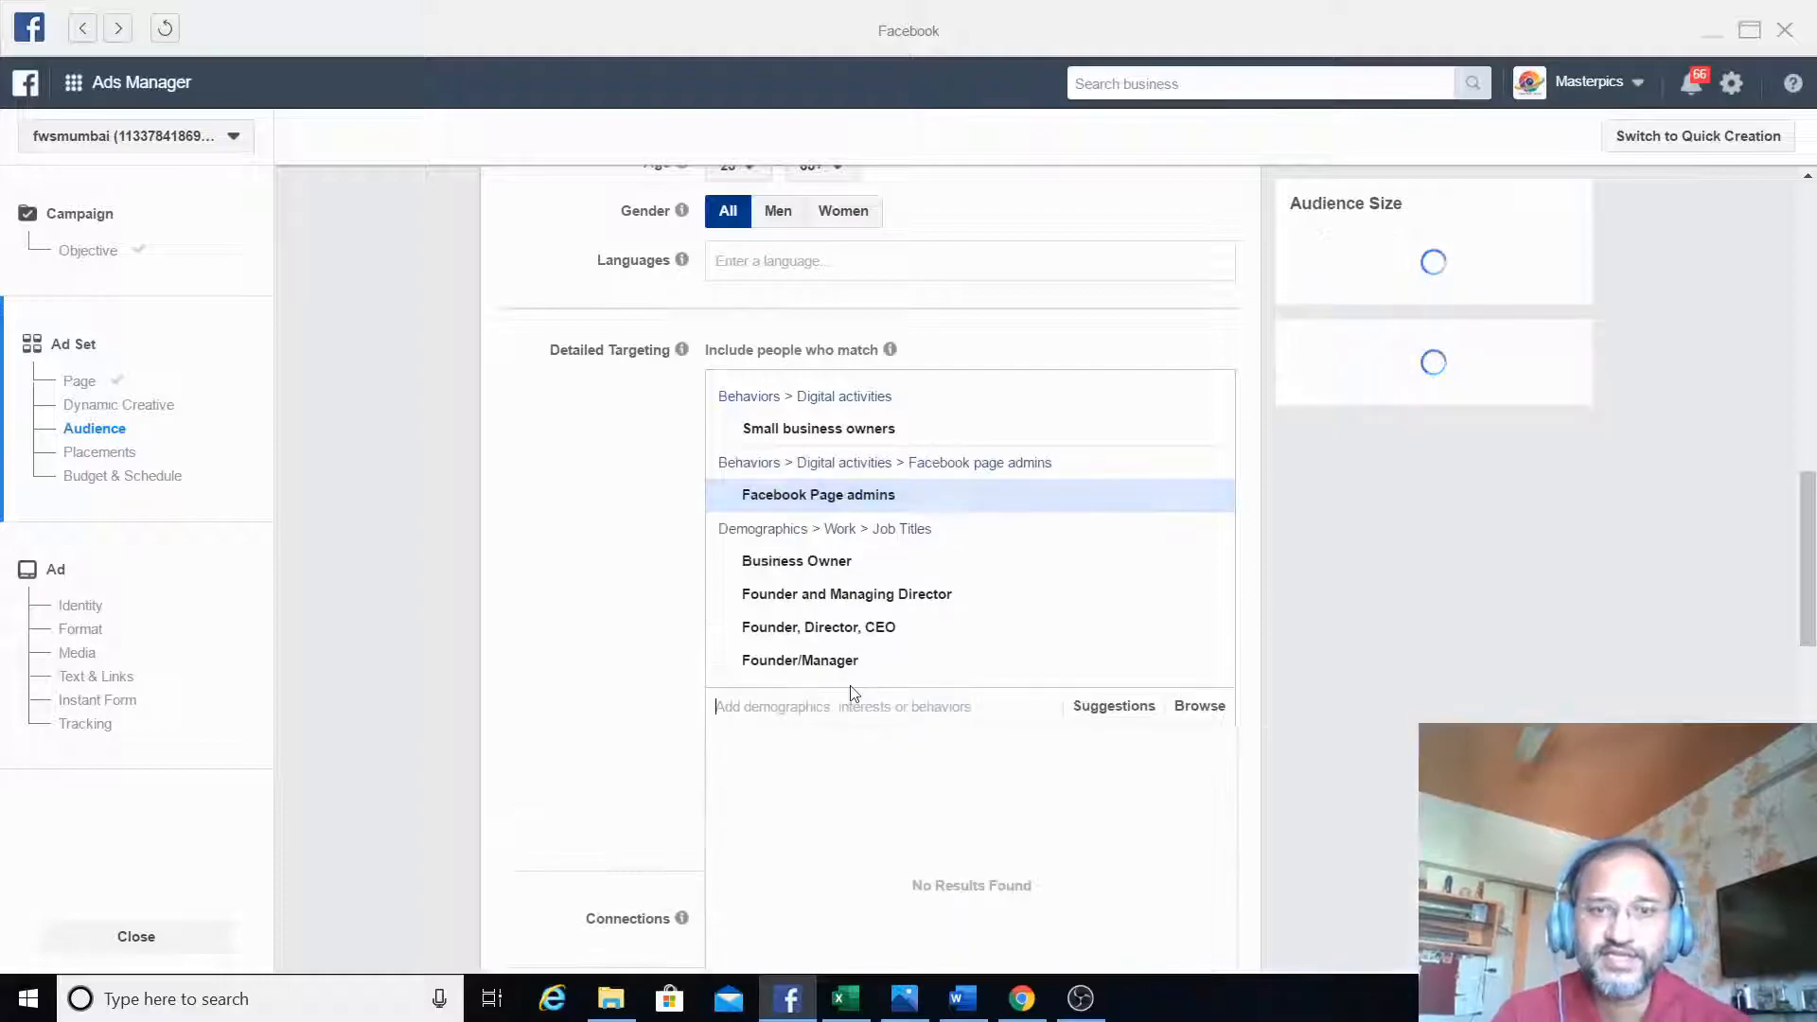
- Search detailed targeting for "page admins" again and include the Business page admins behavior
click(1093, 708)
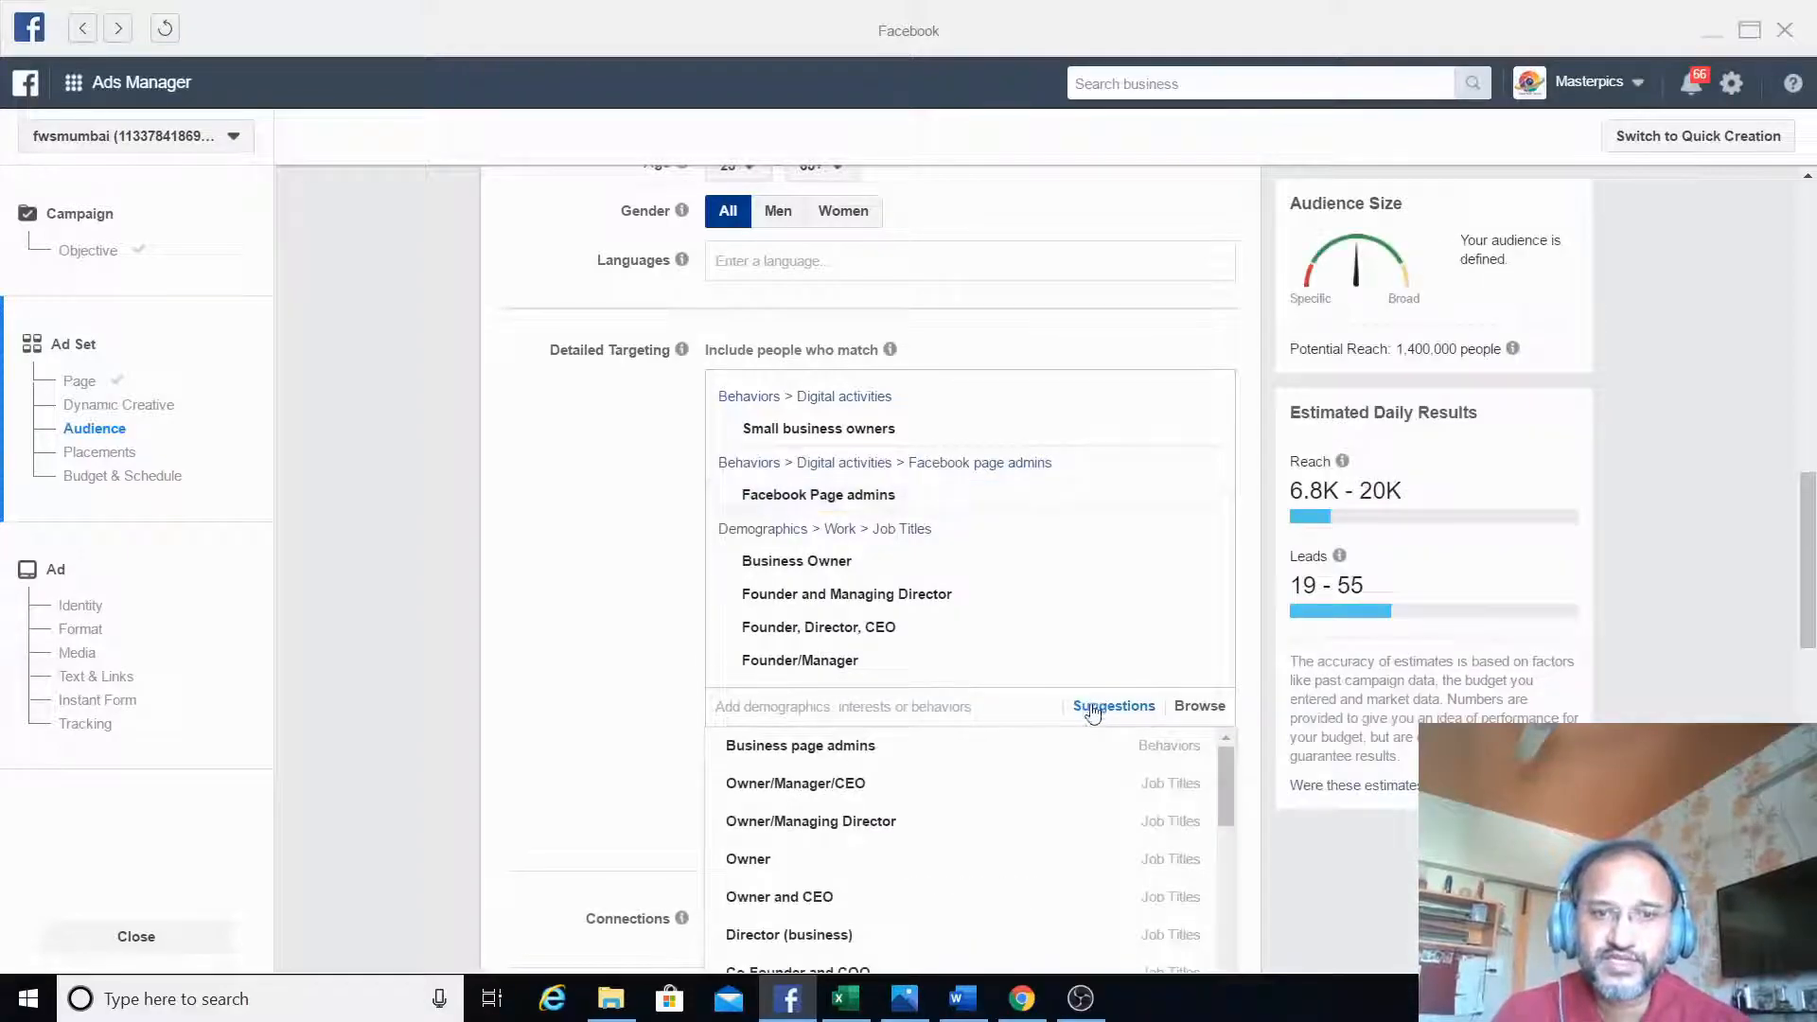
click(926, 710)
text(page admin)
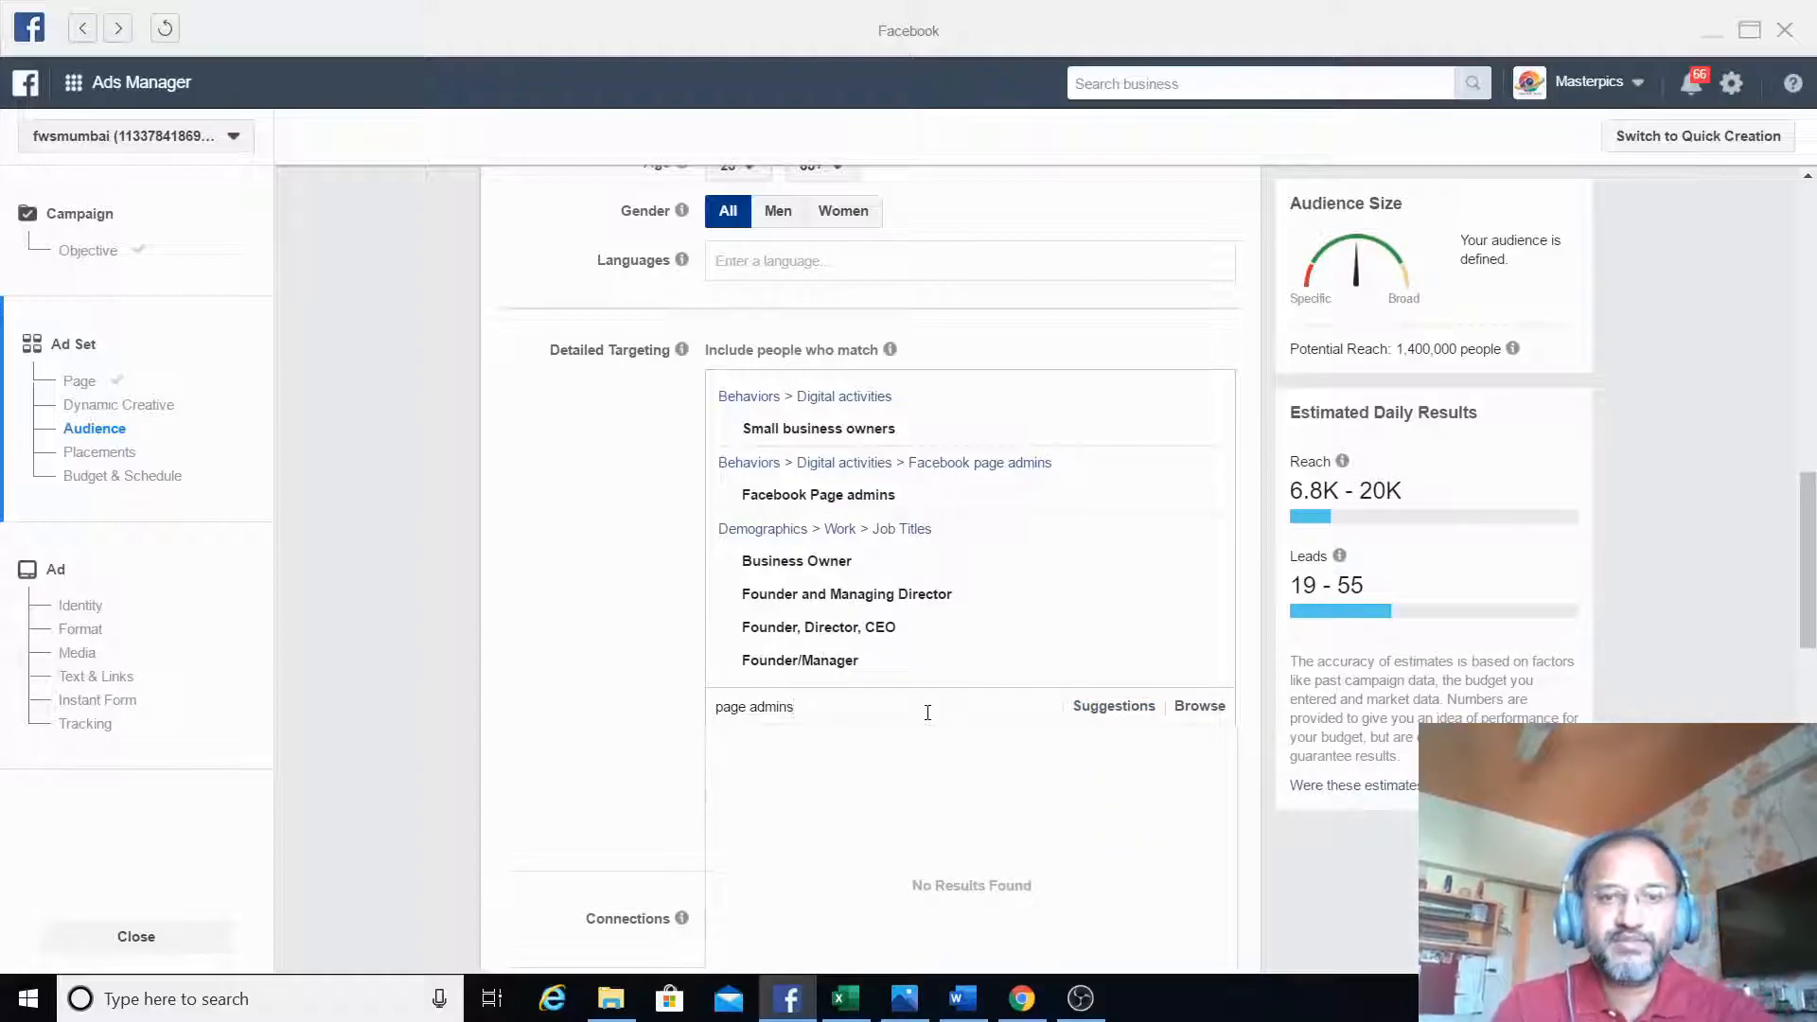
text(s)
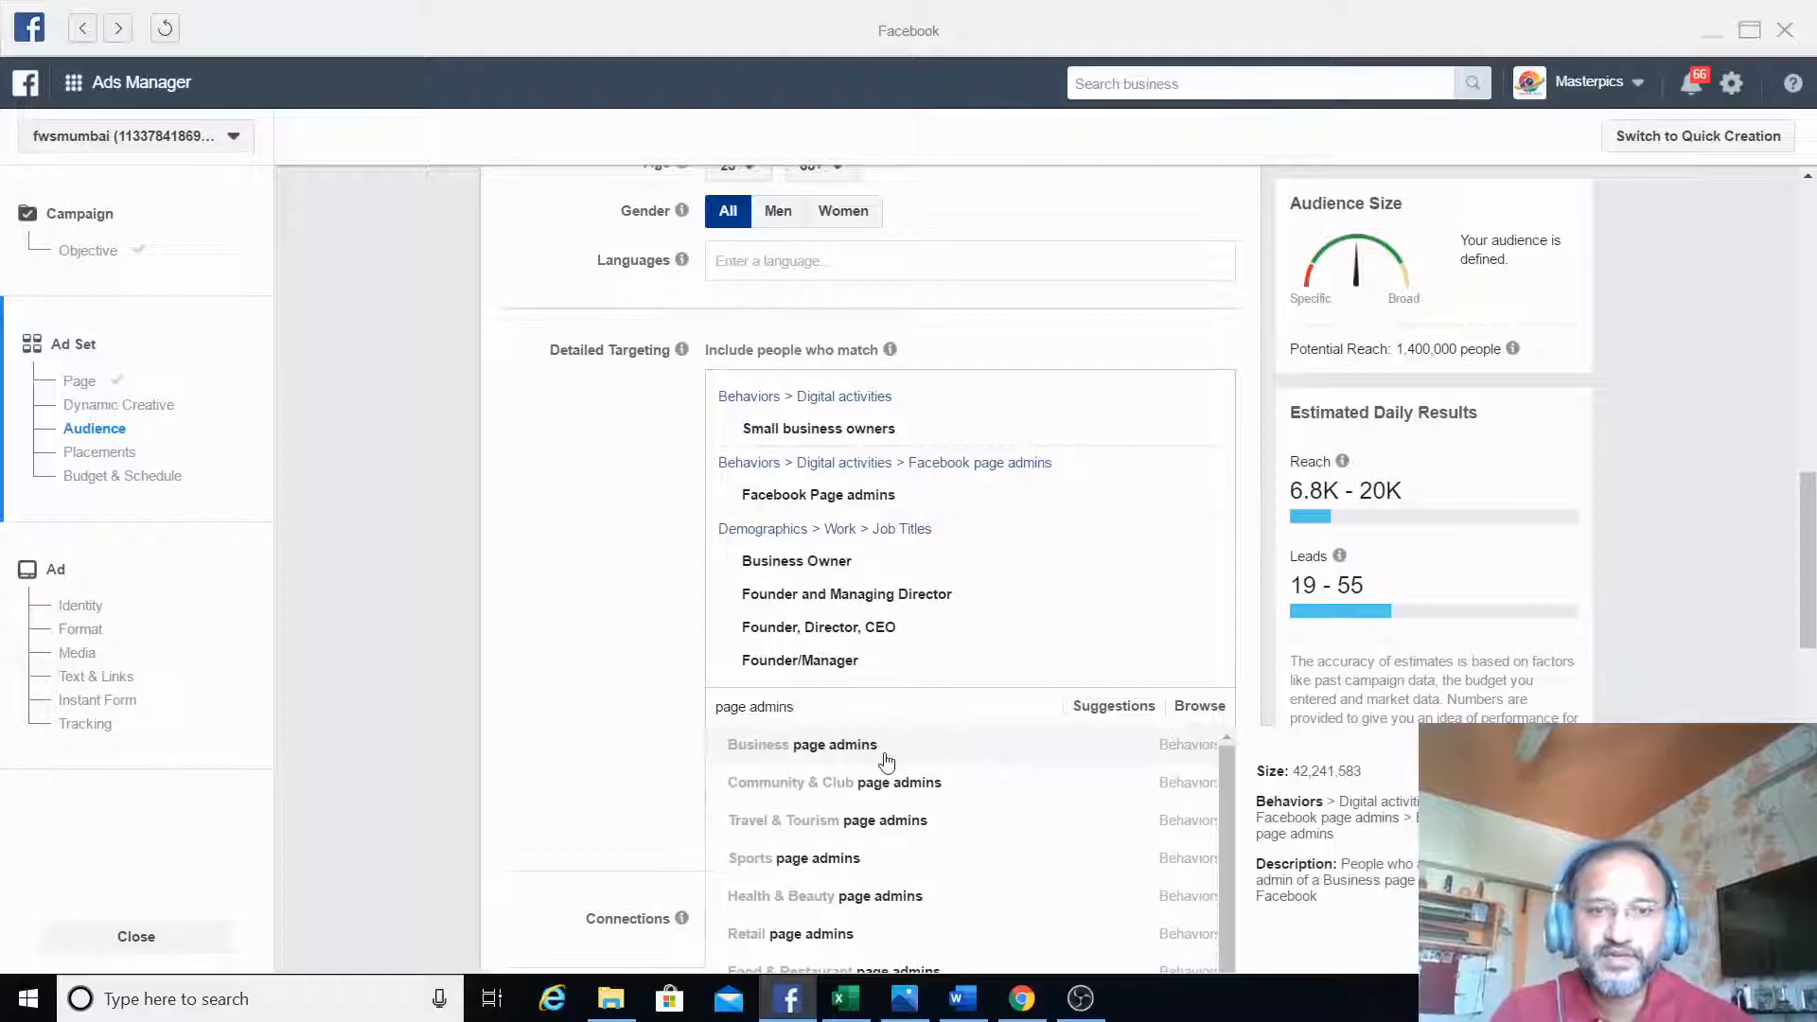
click(883, 755)
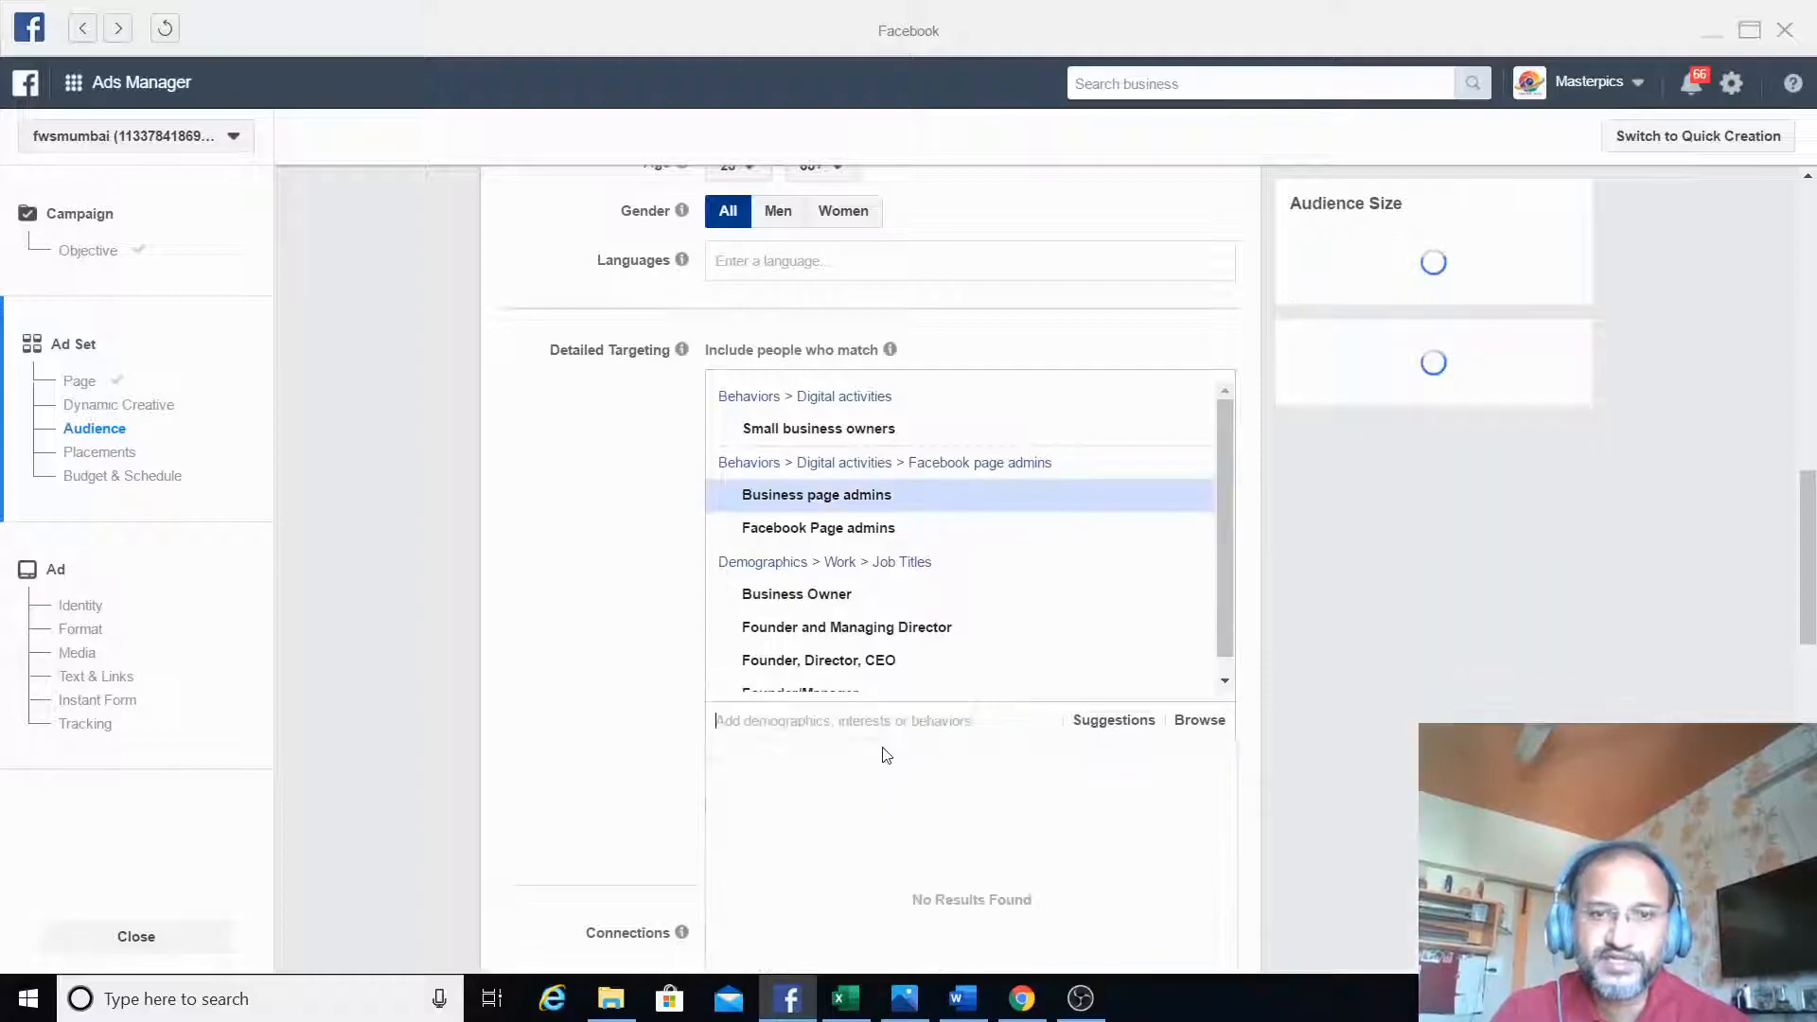
- Search detailed targeting for "admins" and add Travel & Tourism page admins, Retail page admins and the job title Owner and CEO
click(1155, 722)
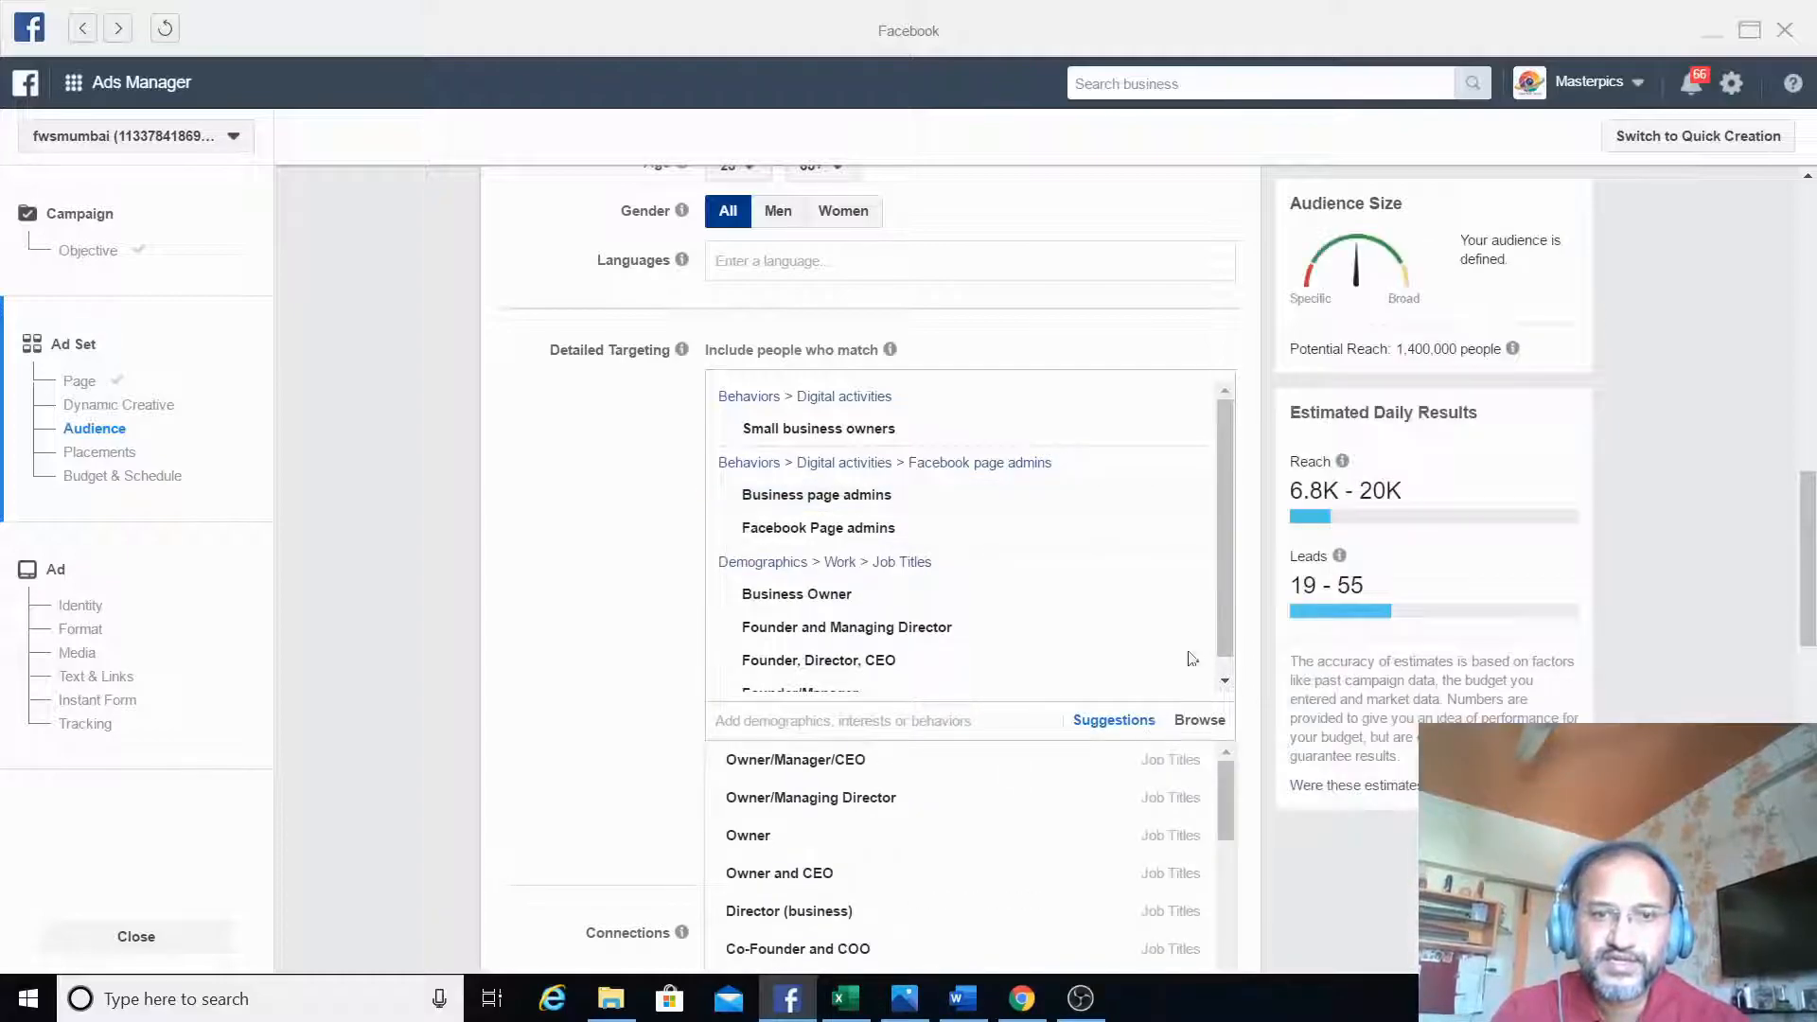
drag(1227, 808, 1241, 967)
click(990, 722)
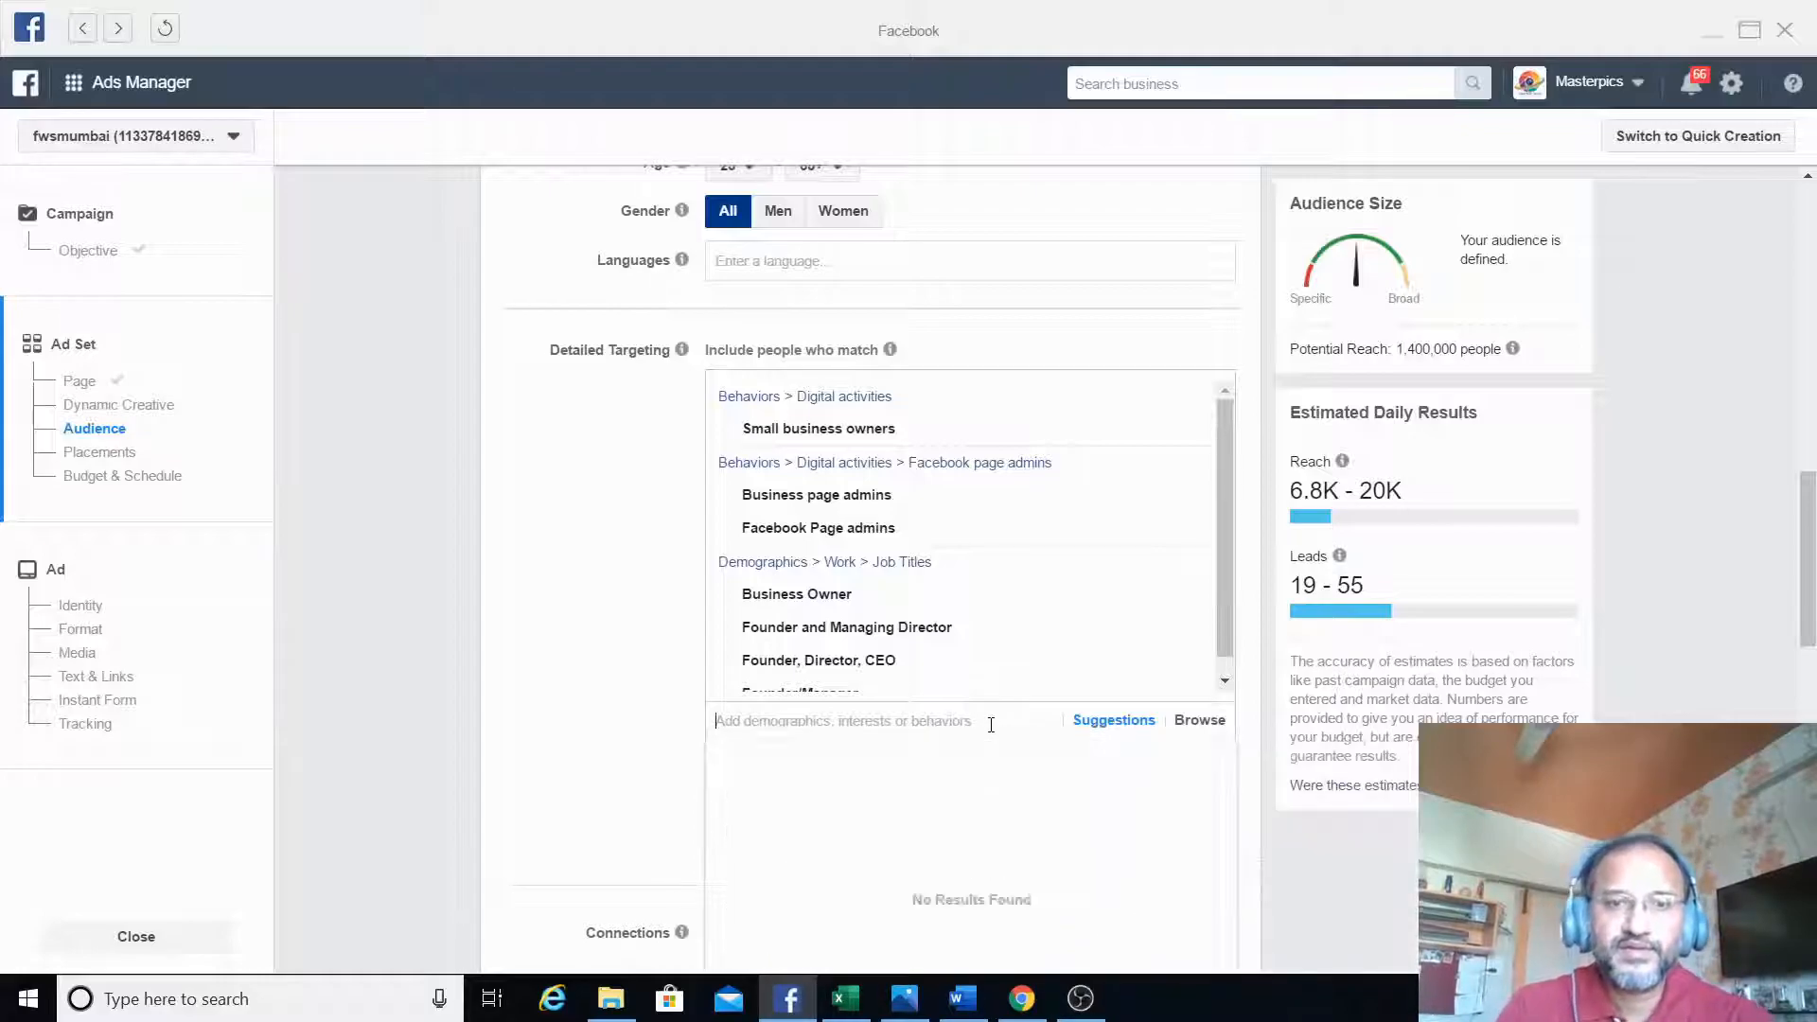
text(admin)
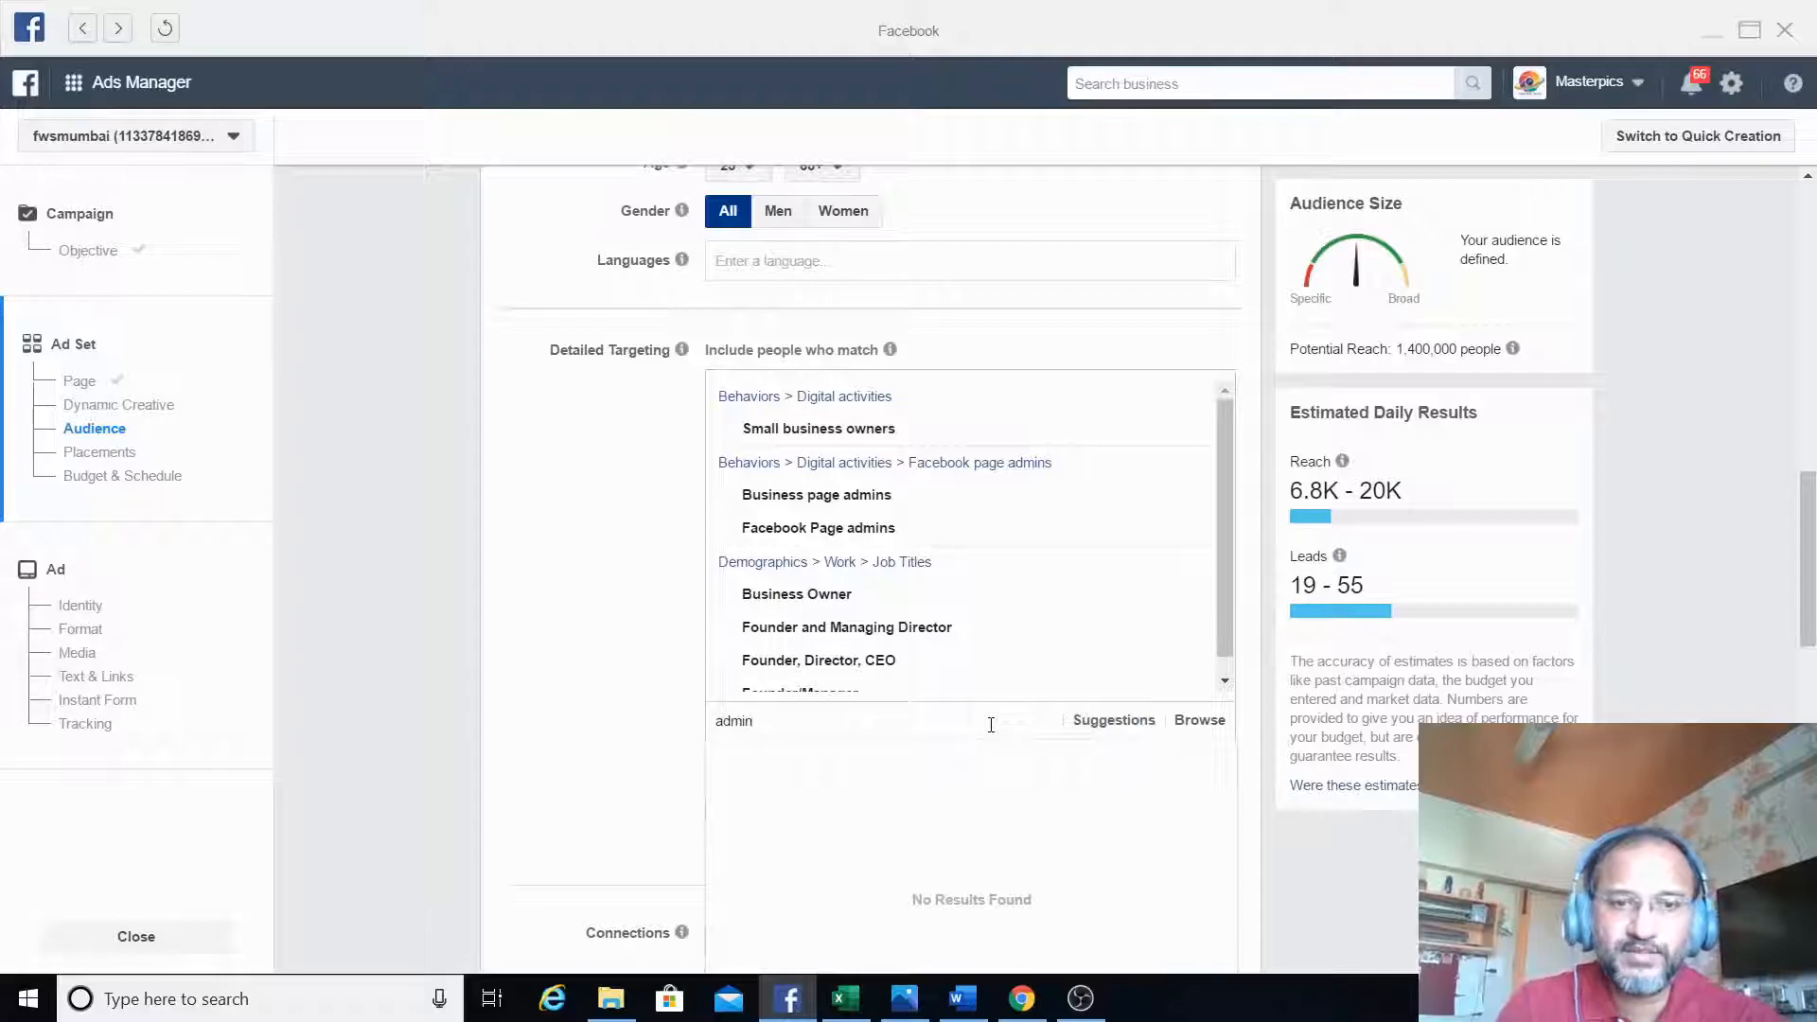
text(s)
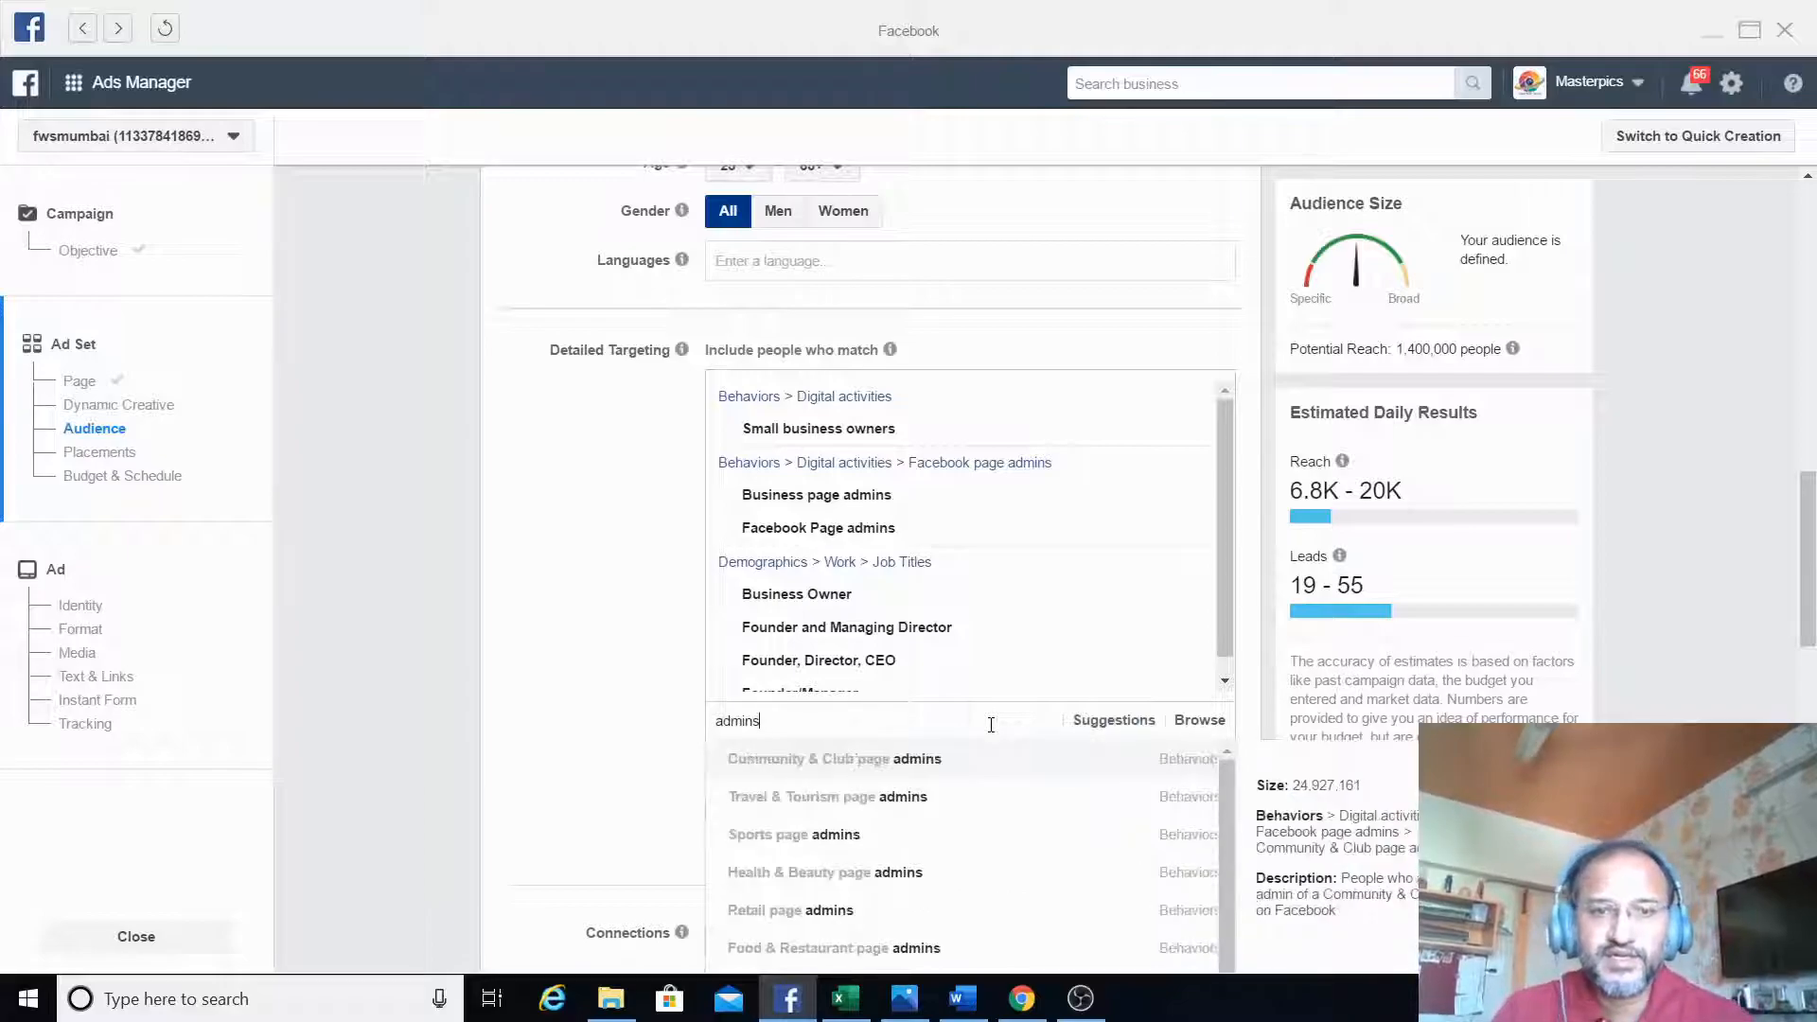
click(926, 815)
scroll(1812, 566, down, 3)
scroll(1812, 566, up, 4)
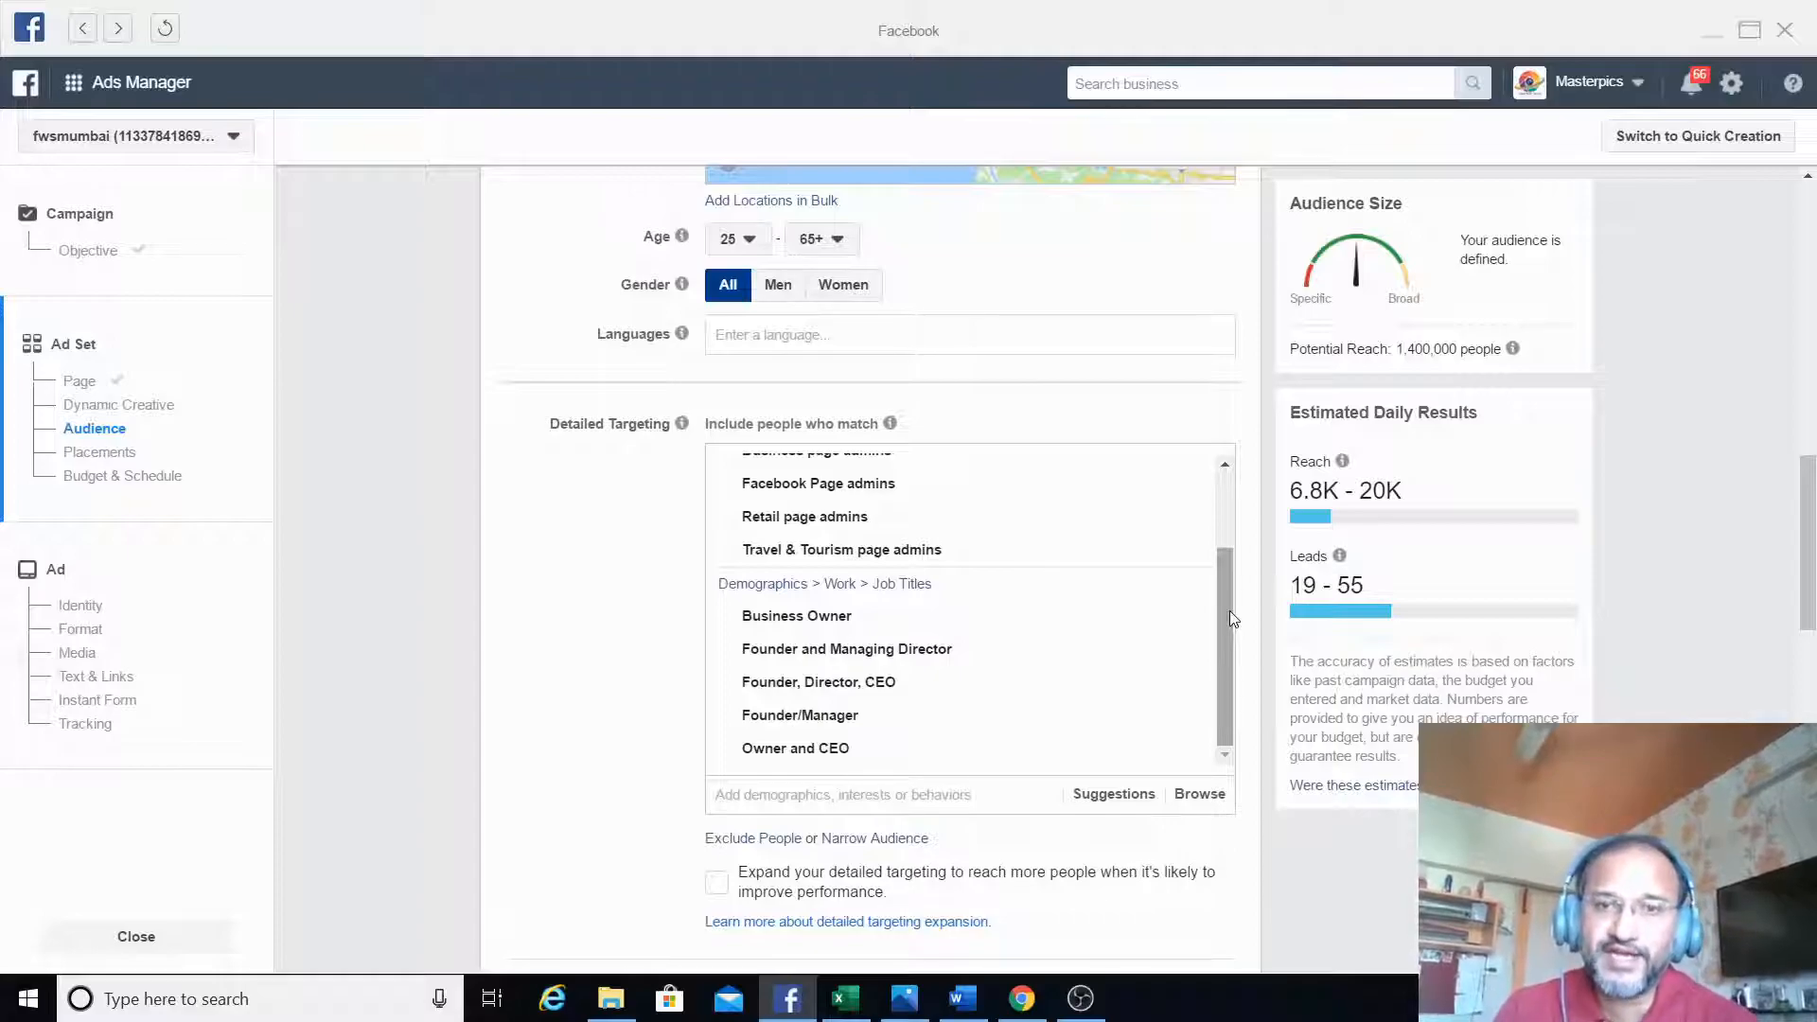
drag(1233, 617, 1234, 562)
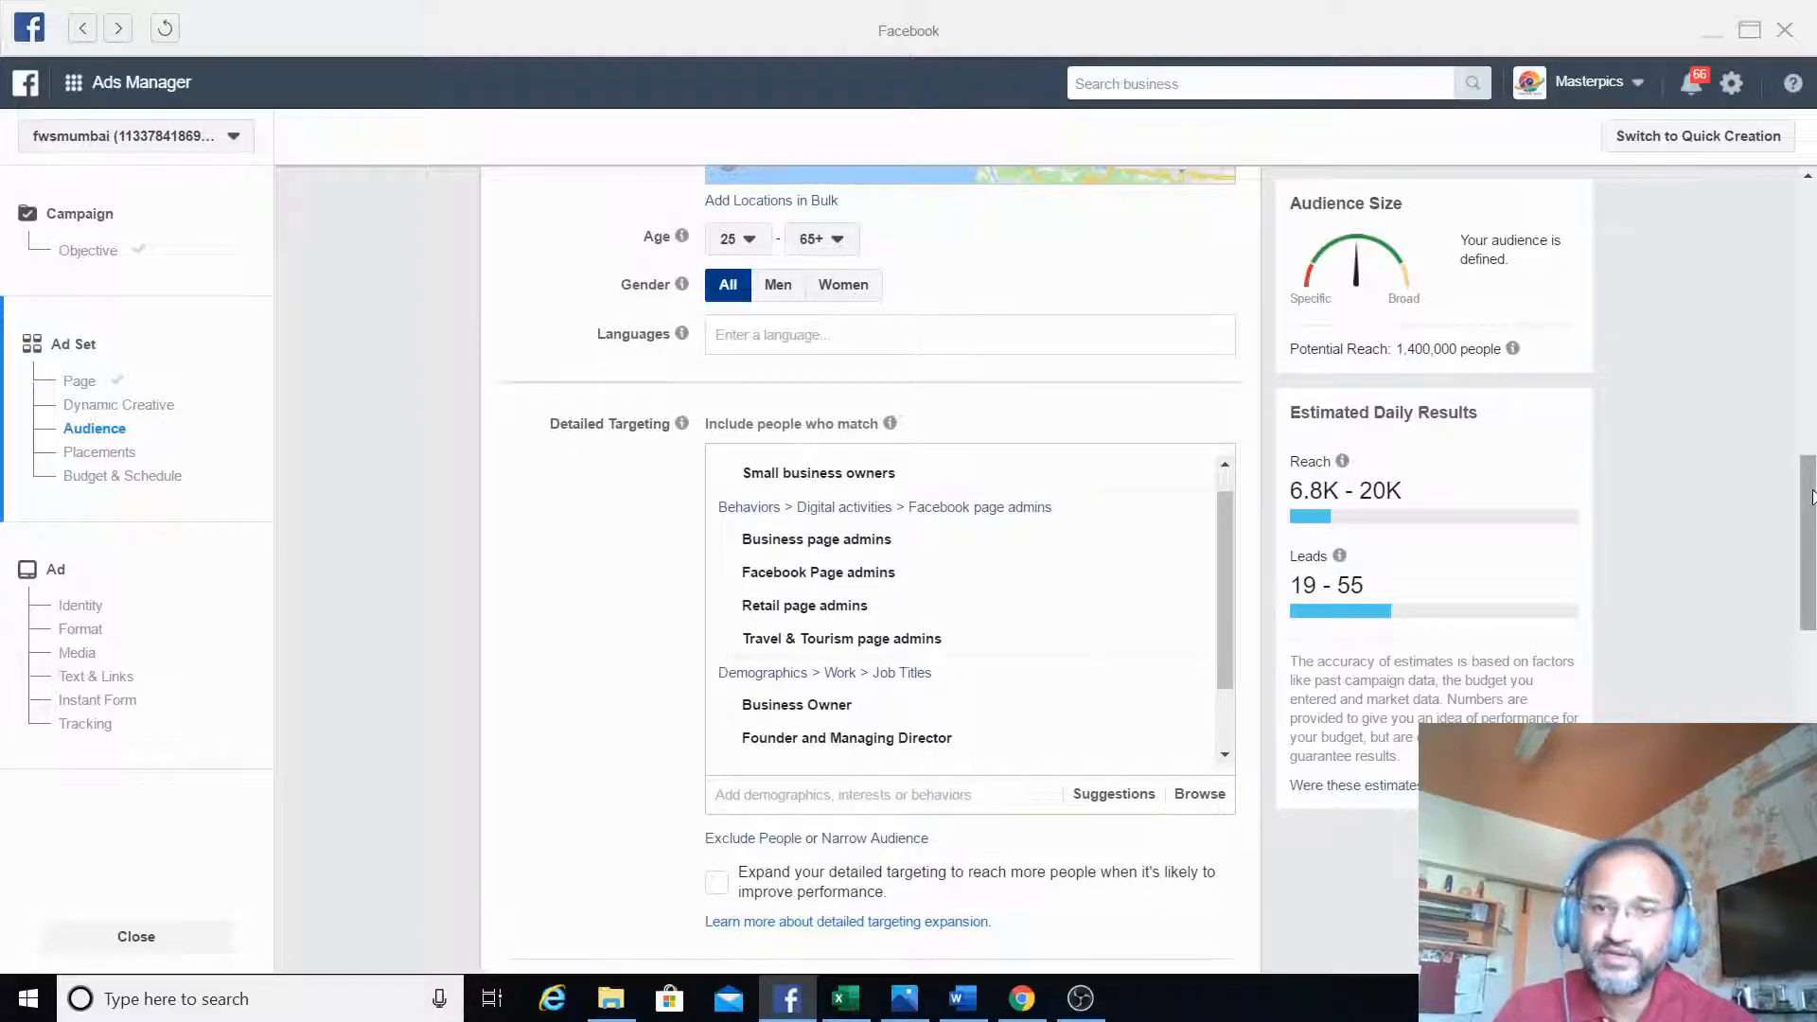
- Keep automatic placements and set the ad set's daily budget to ₹100
drag(1811, 496, 1811, 510)
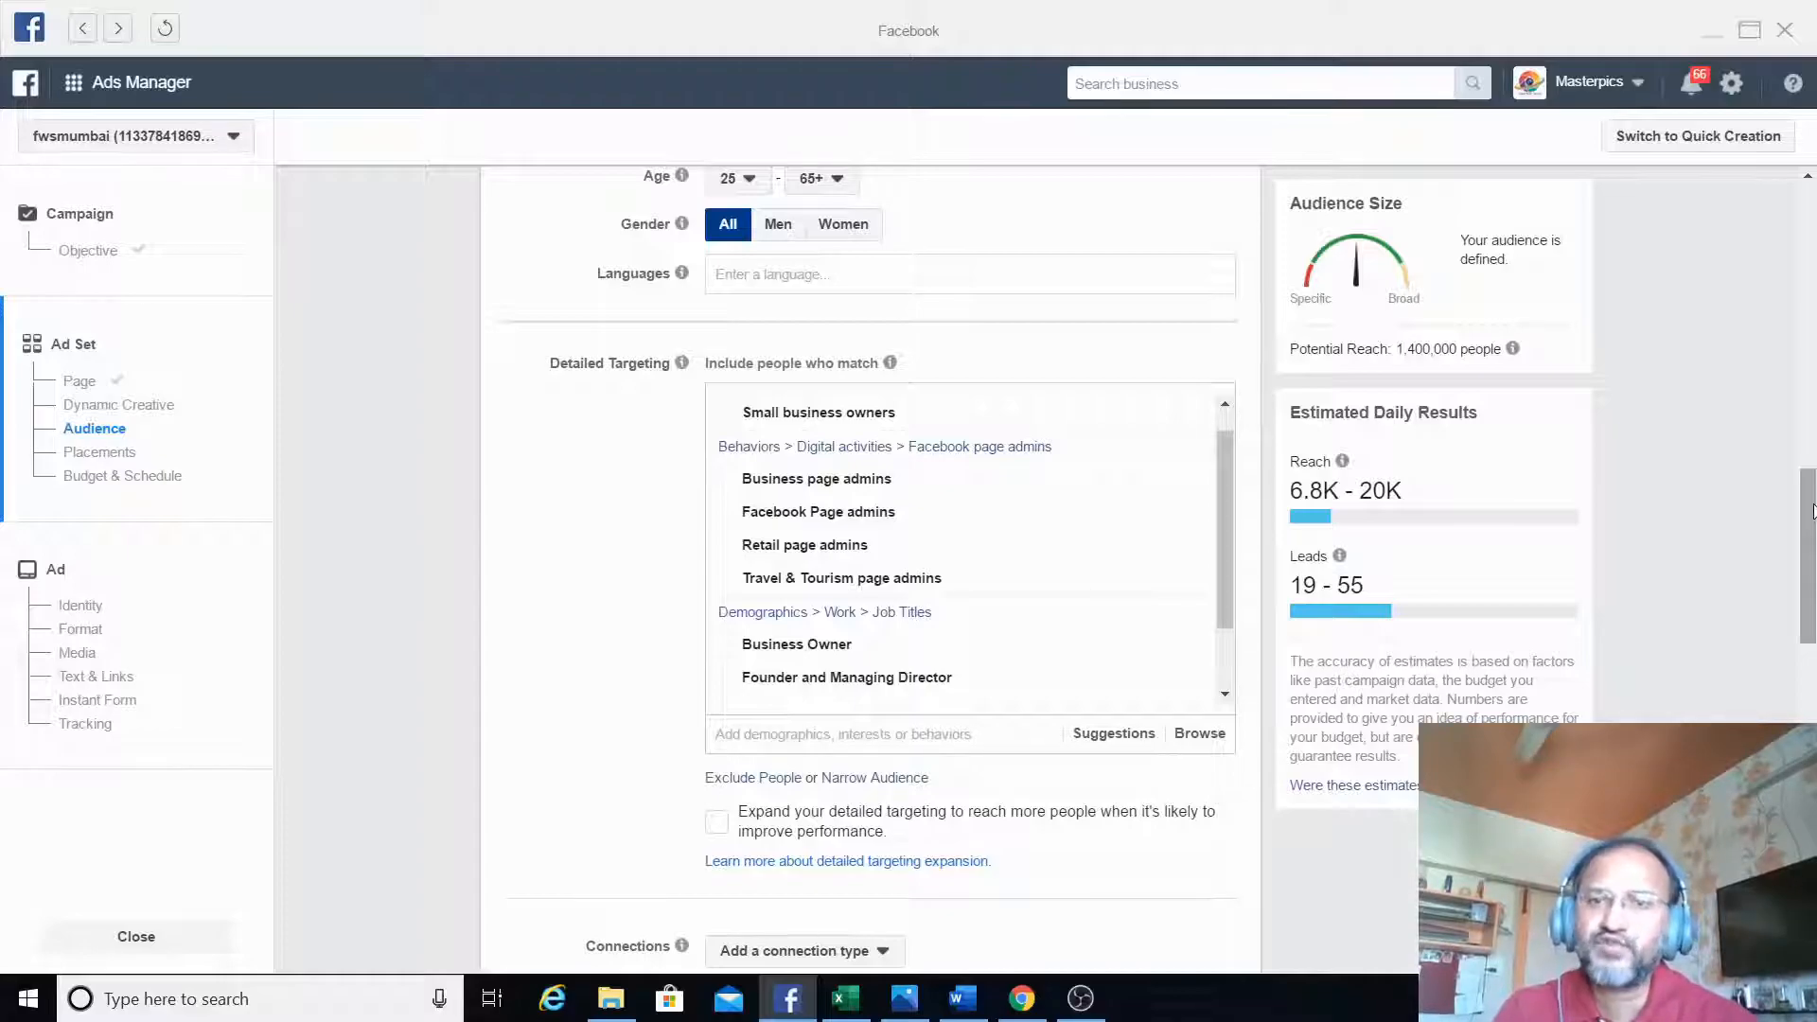
drag(1812, 511, 1812, 693)
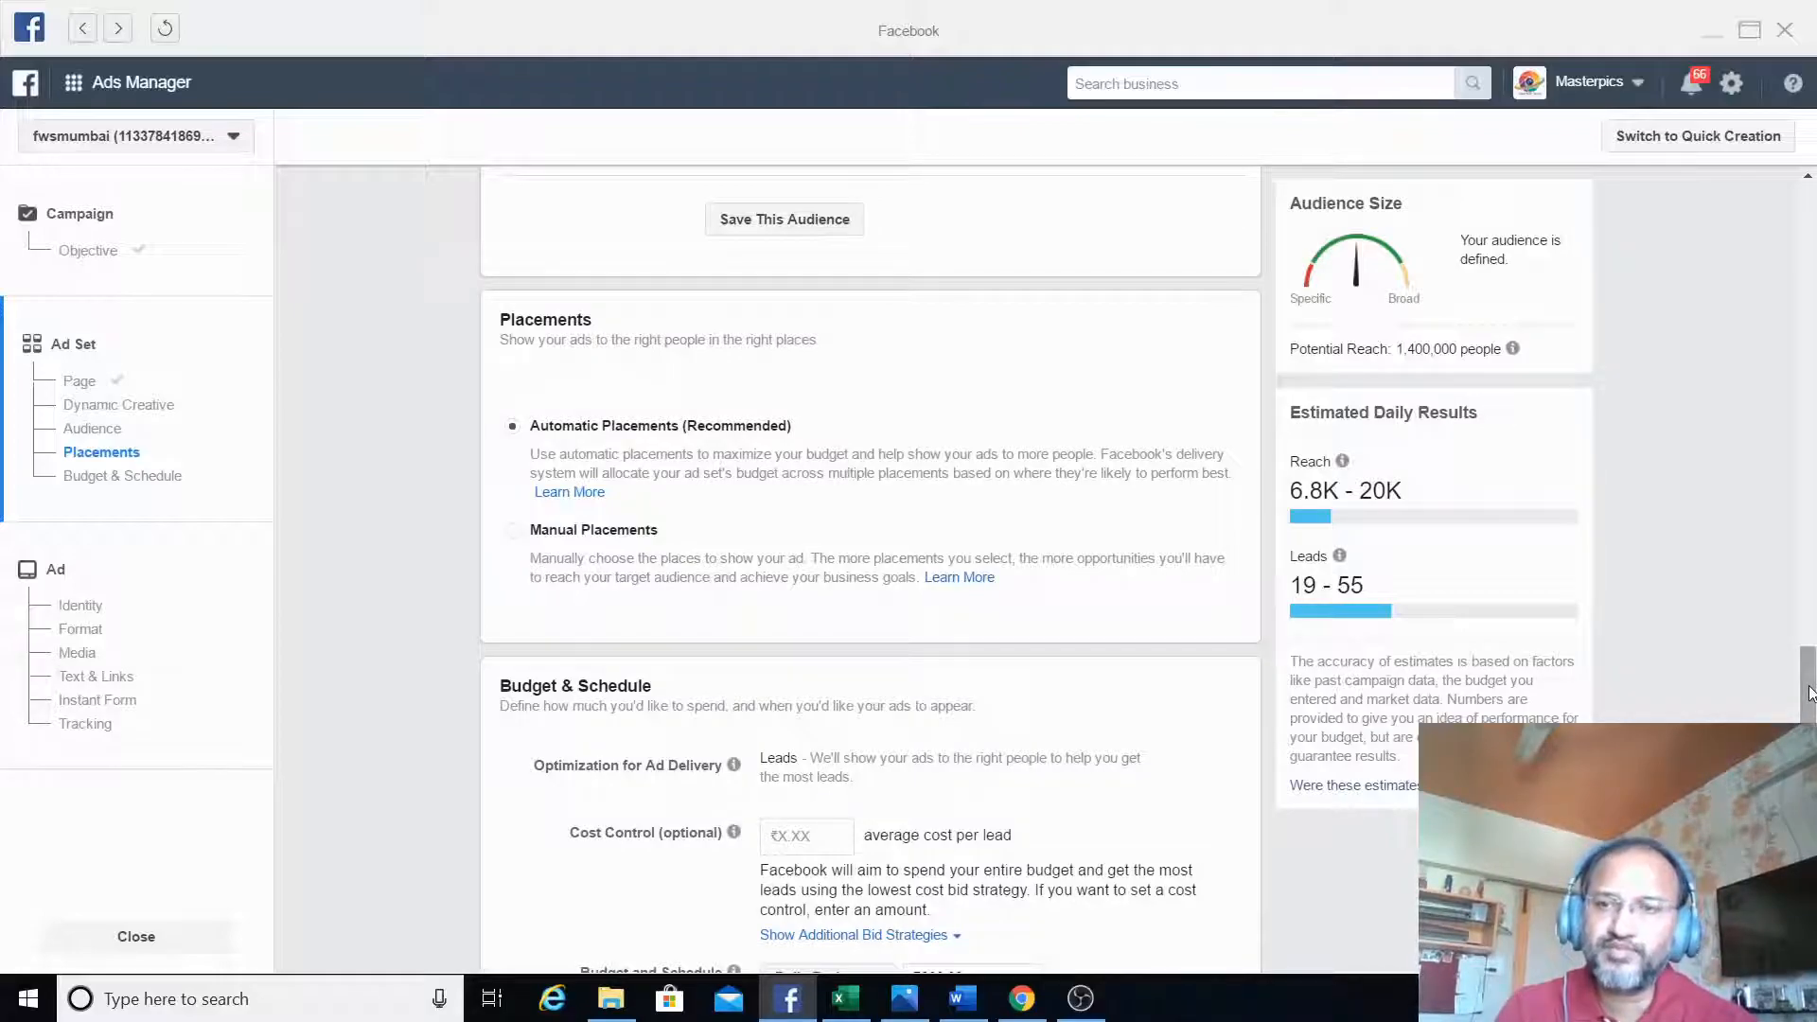
drag(1809, 693, 1809, 820)
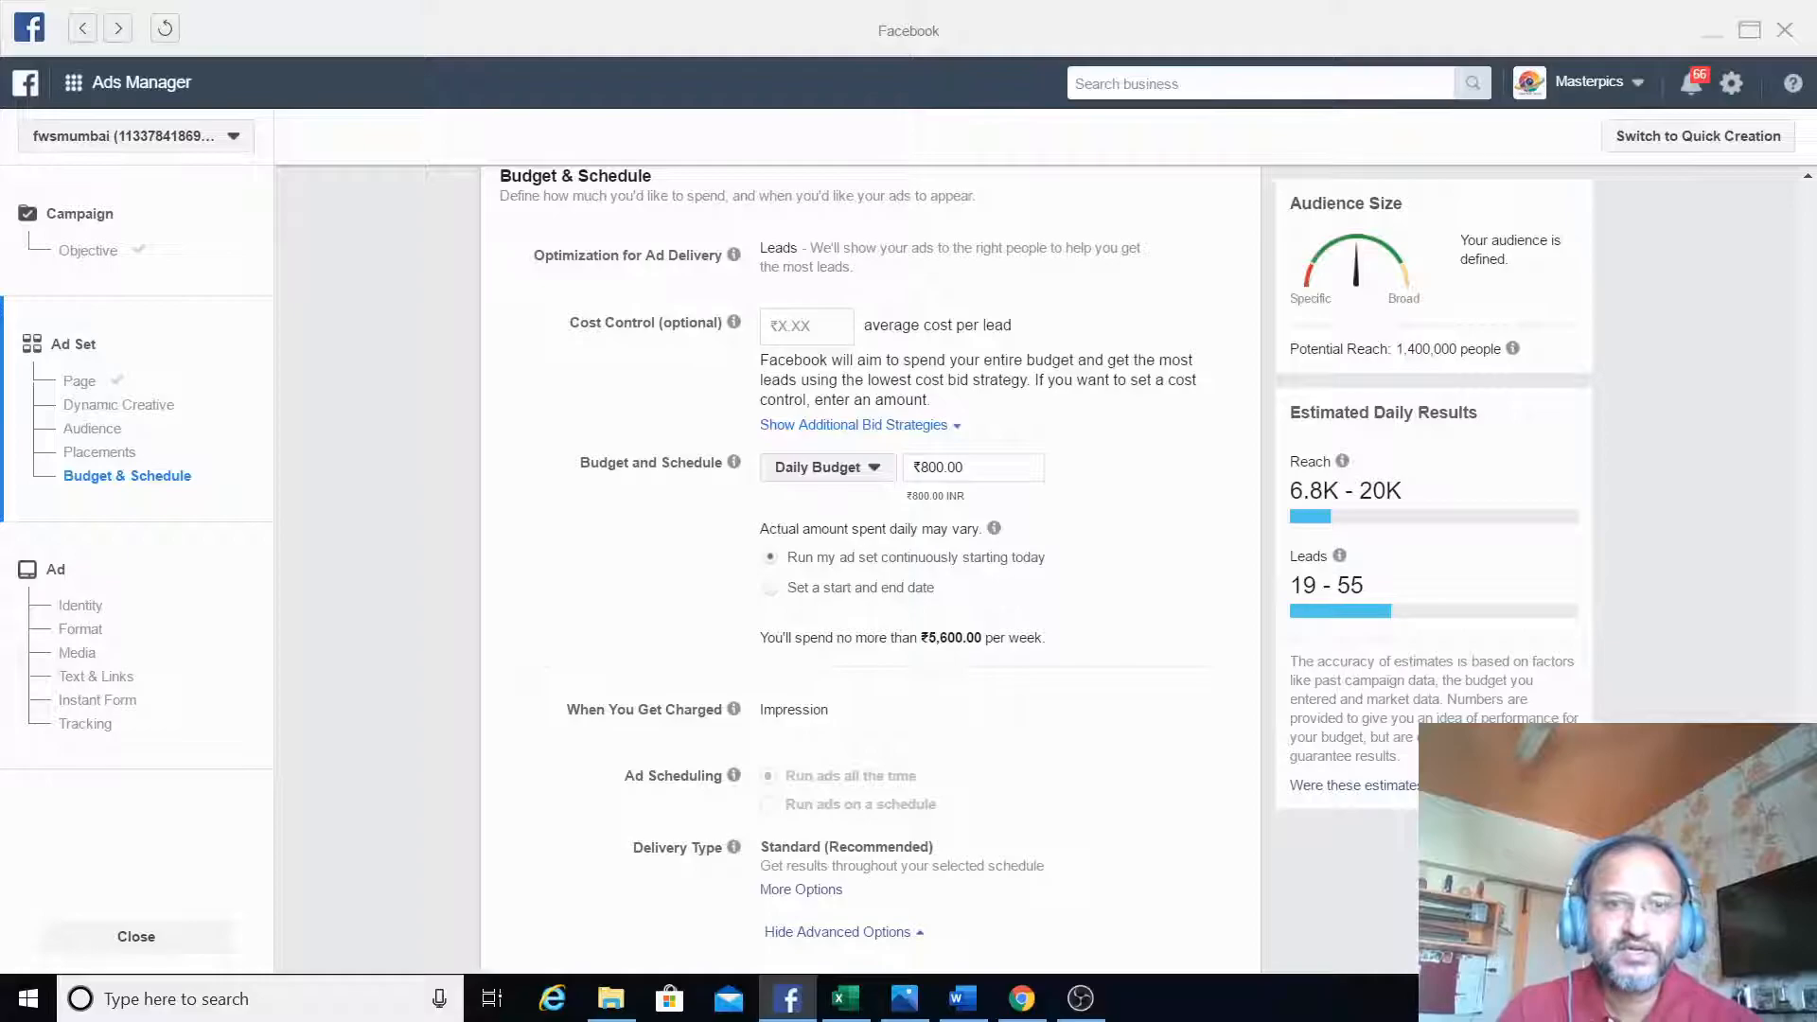
click(946, 469)
key(BackSpace)
key(BackSpace)
key(BackSpace)
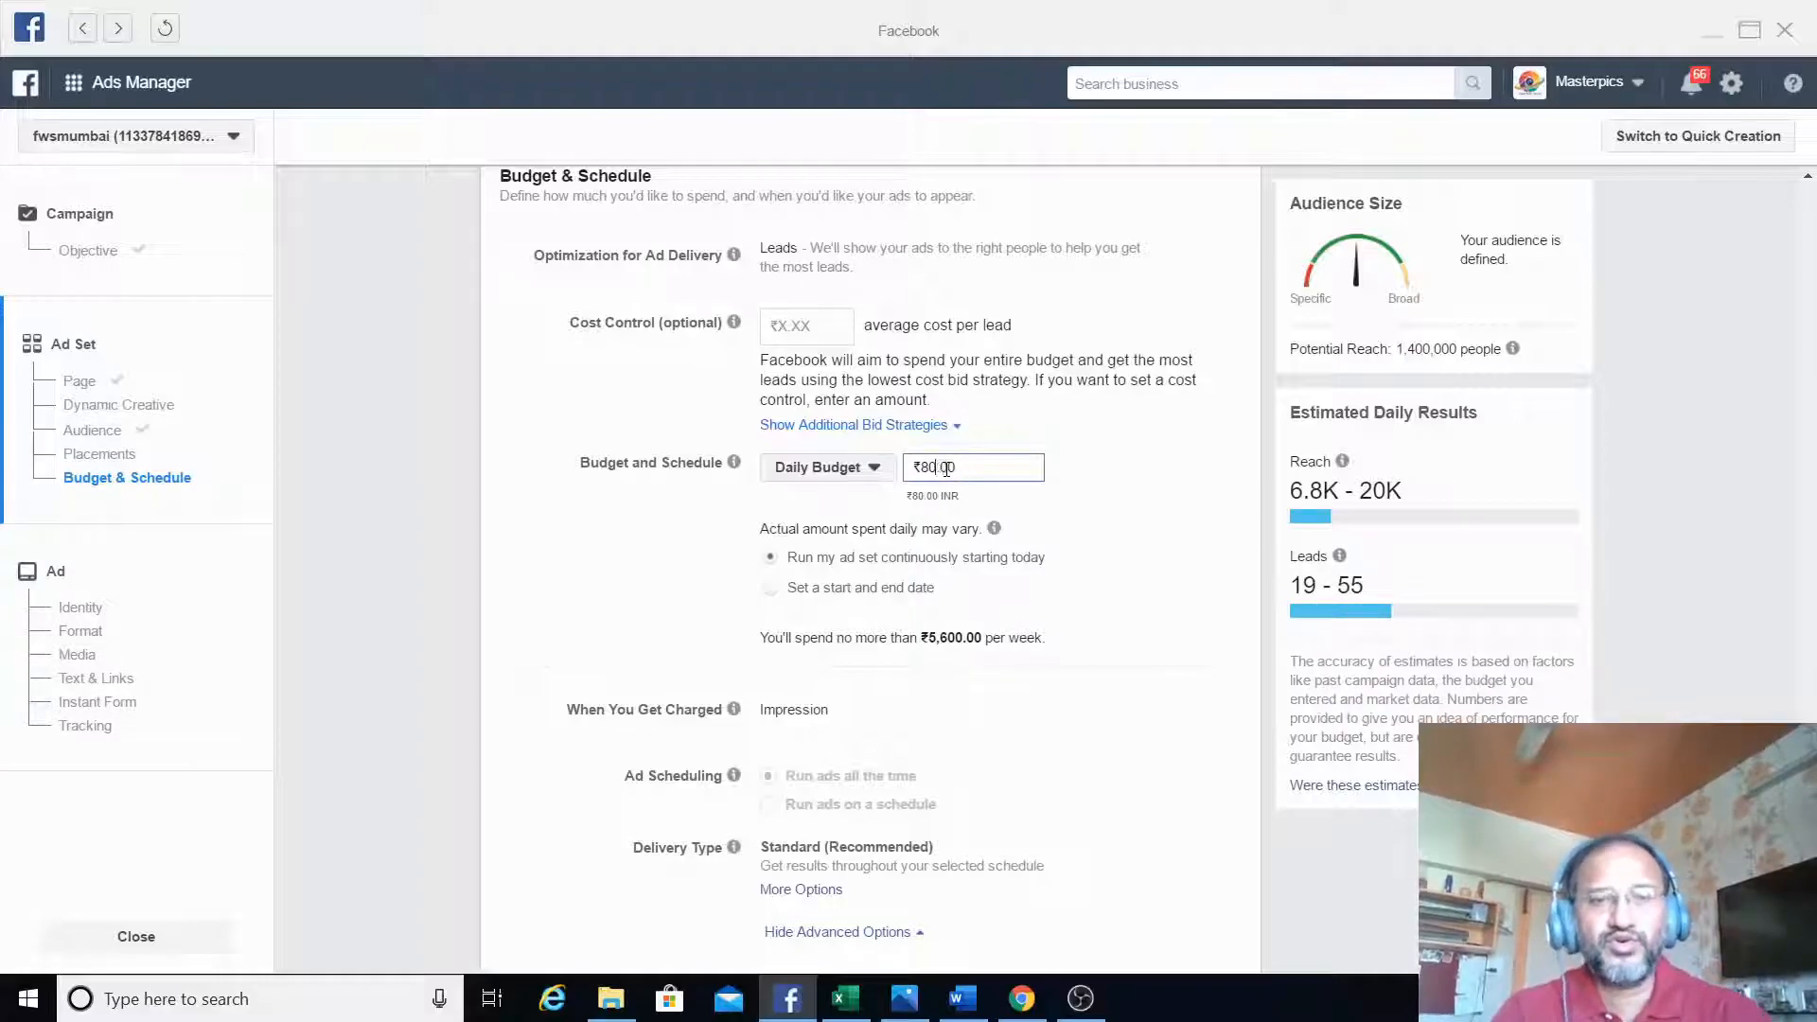
text(100)
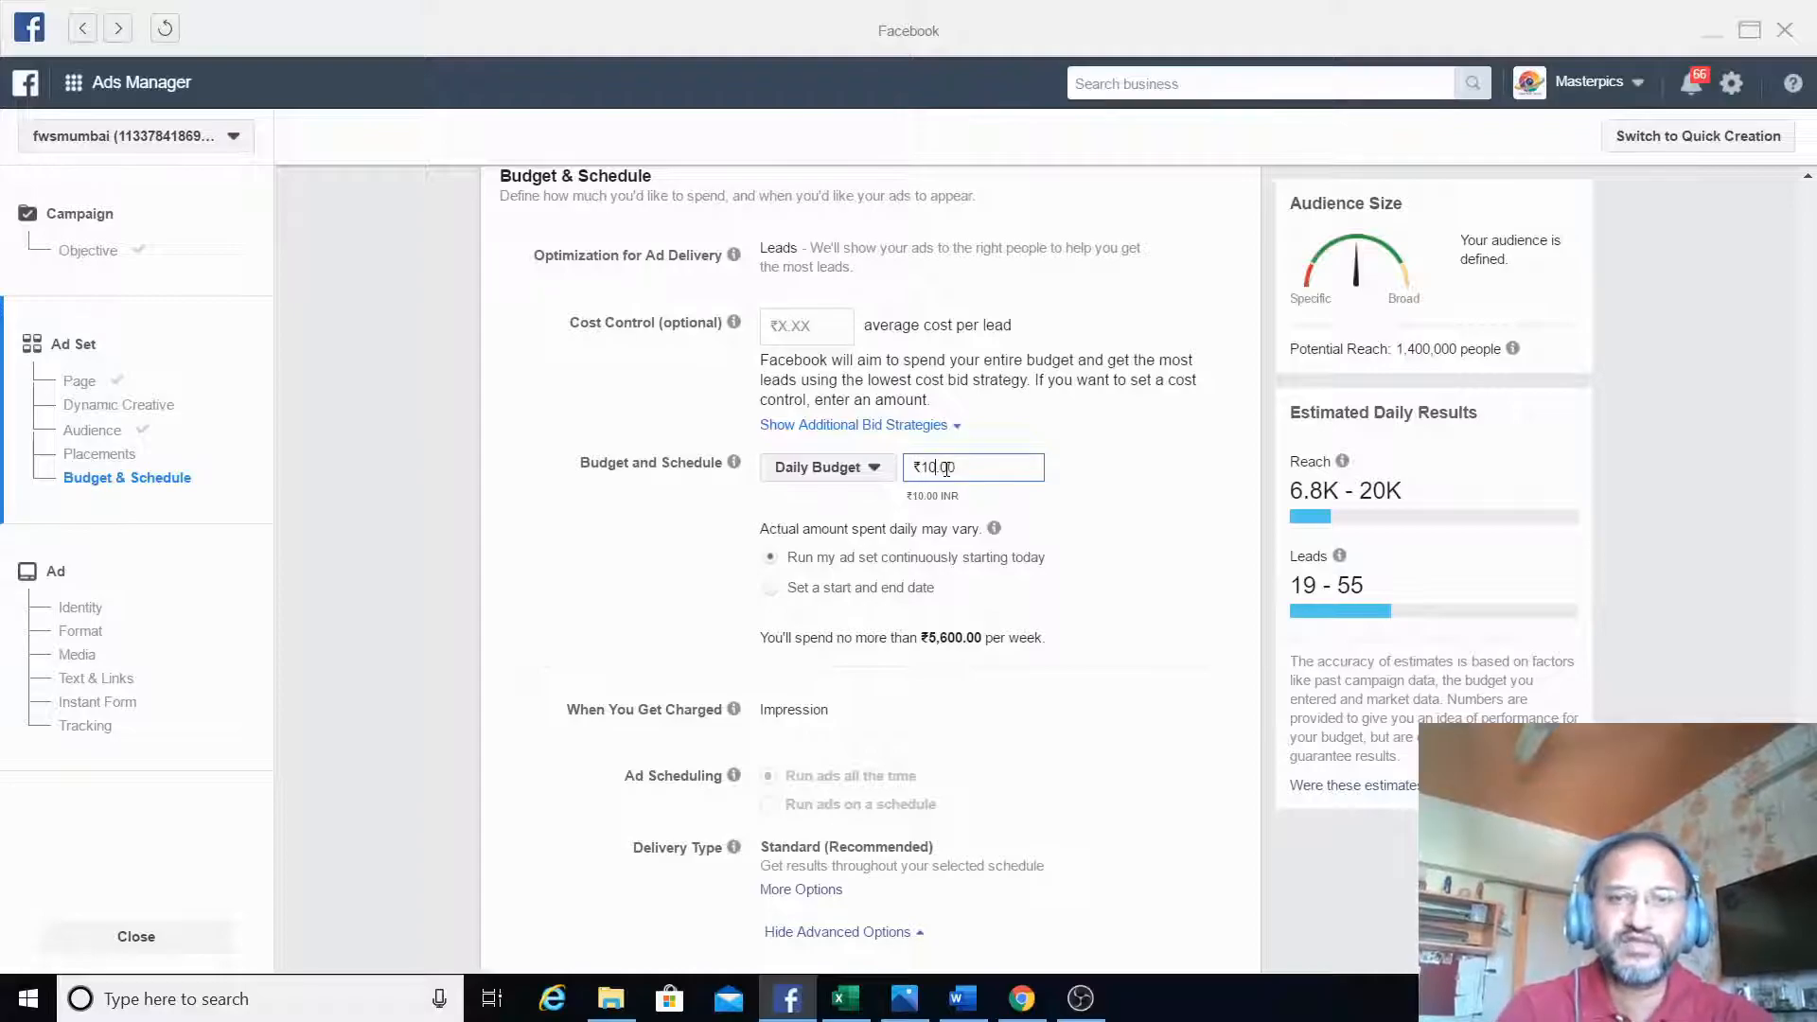
click(1104, 565)
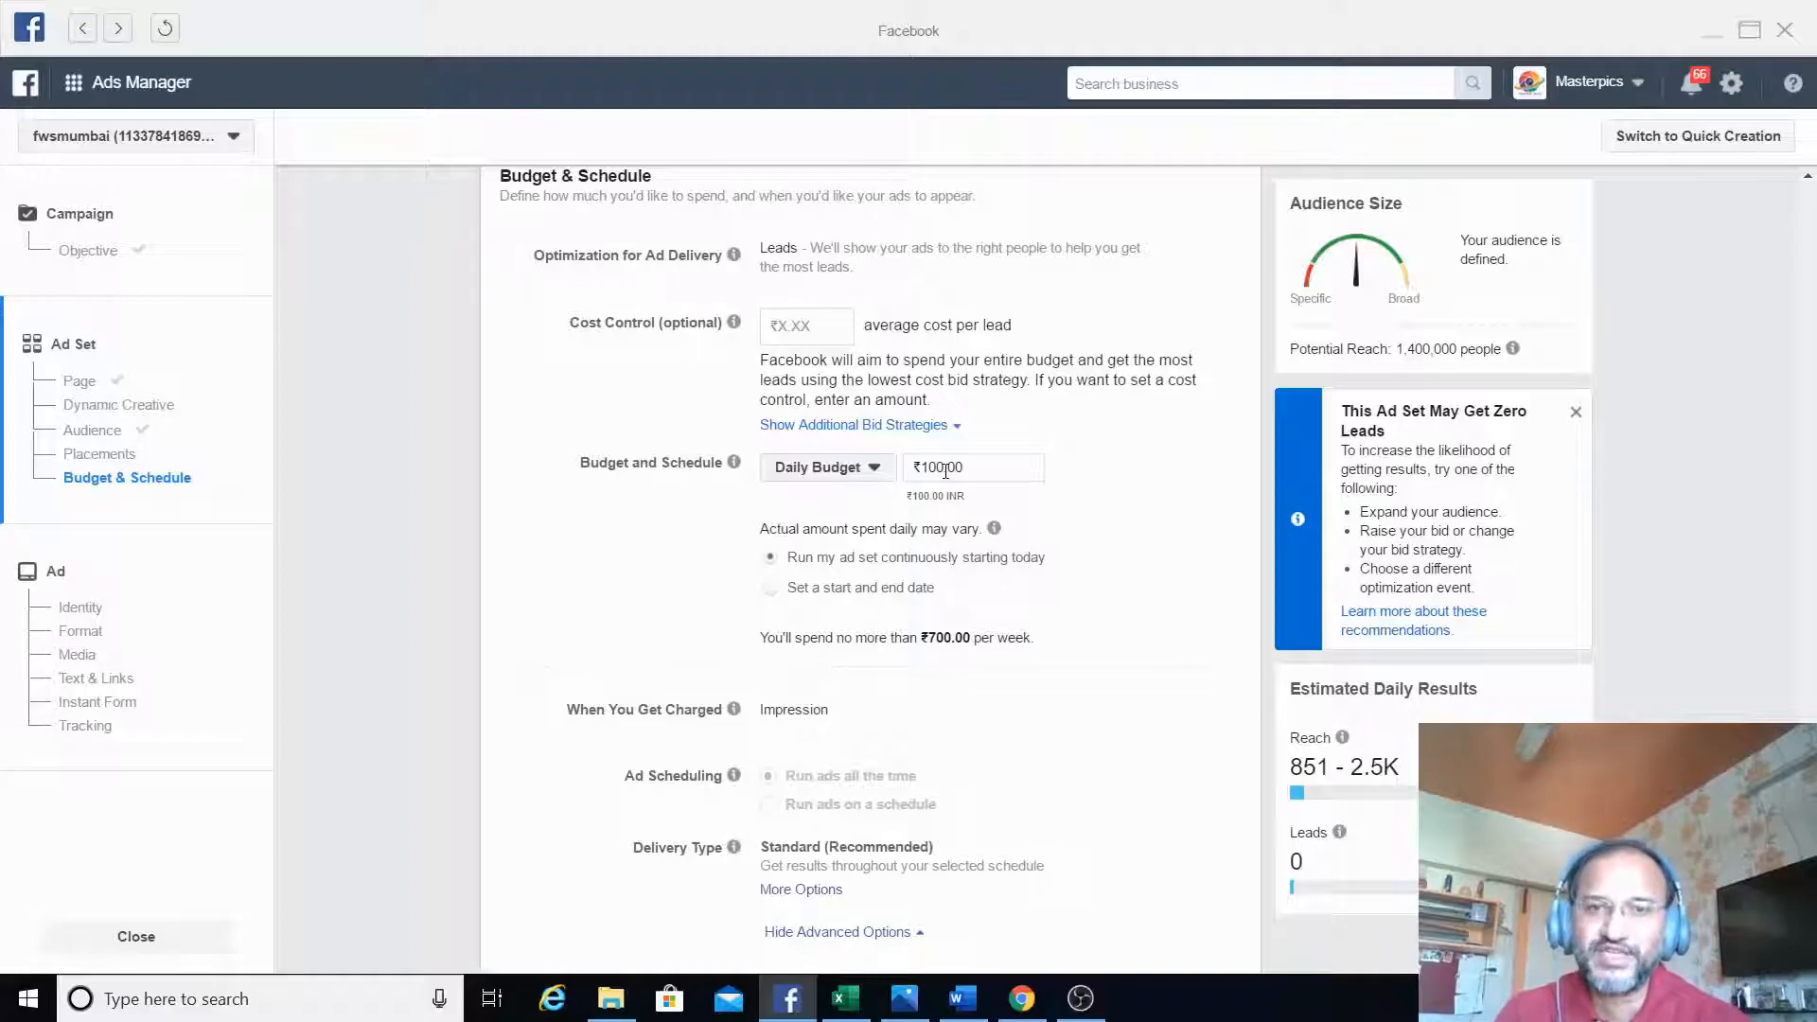
- Set the daily budget to ₹150 and schedule the ad set from Apr 27, 2020, 1:00 AM to May 26, 2020, 5:14 PM
click(943, 468)
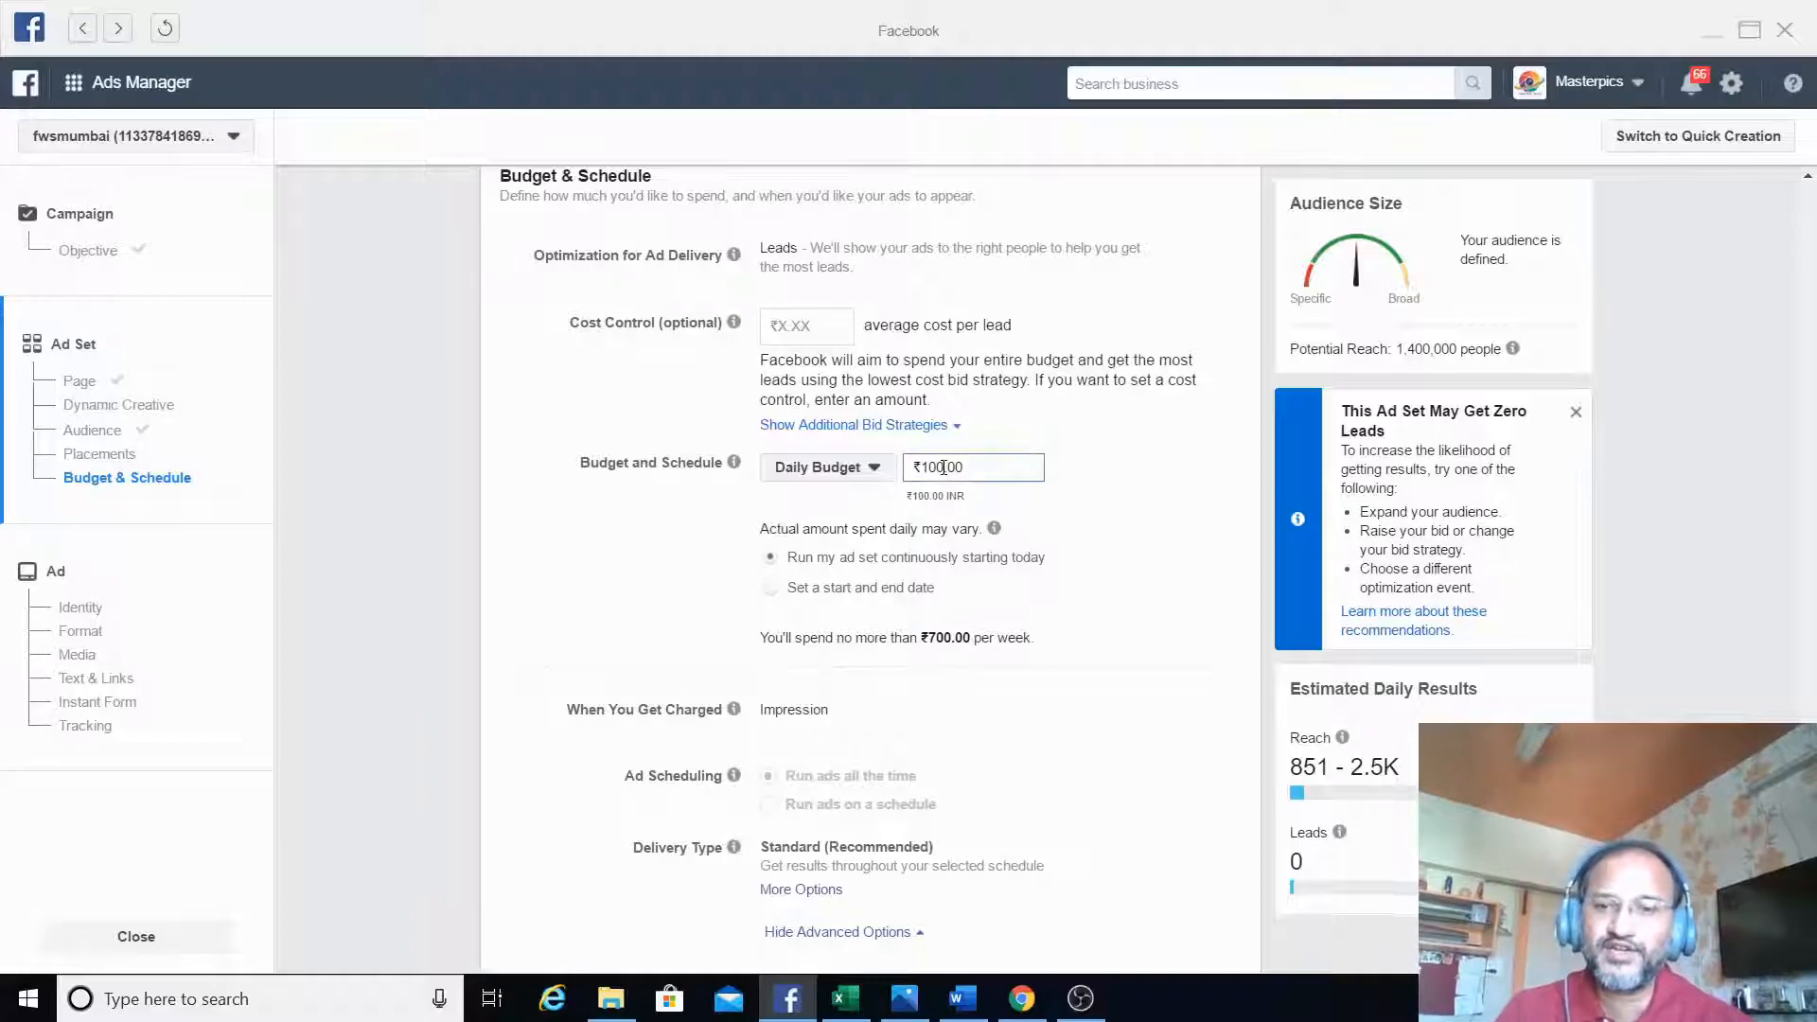
key(BackSpace)
key(BackSpace)
key(BackSpace)
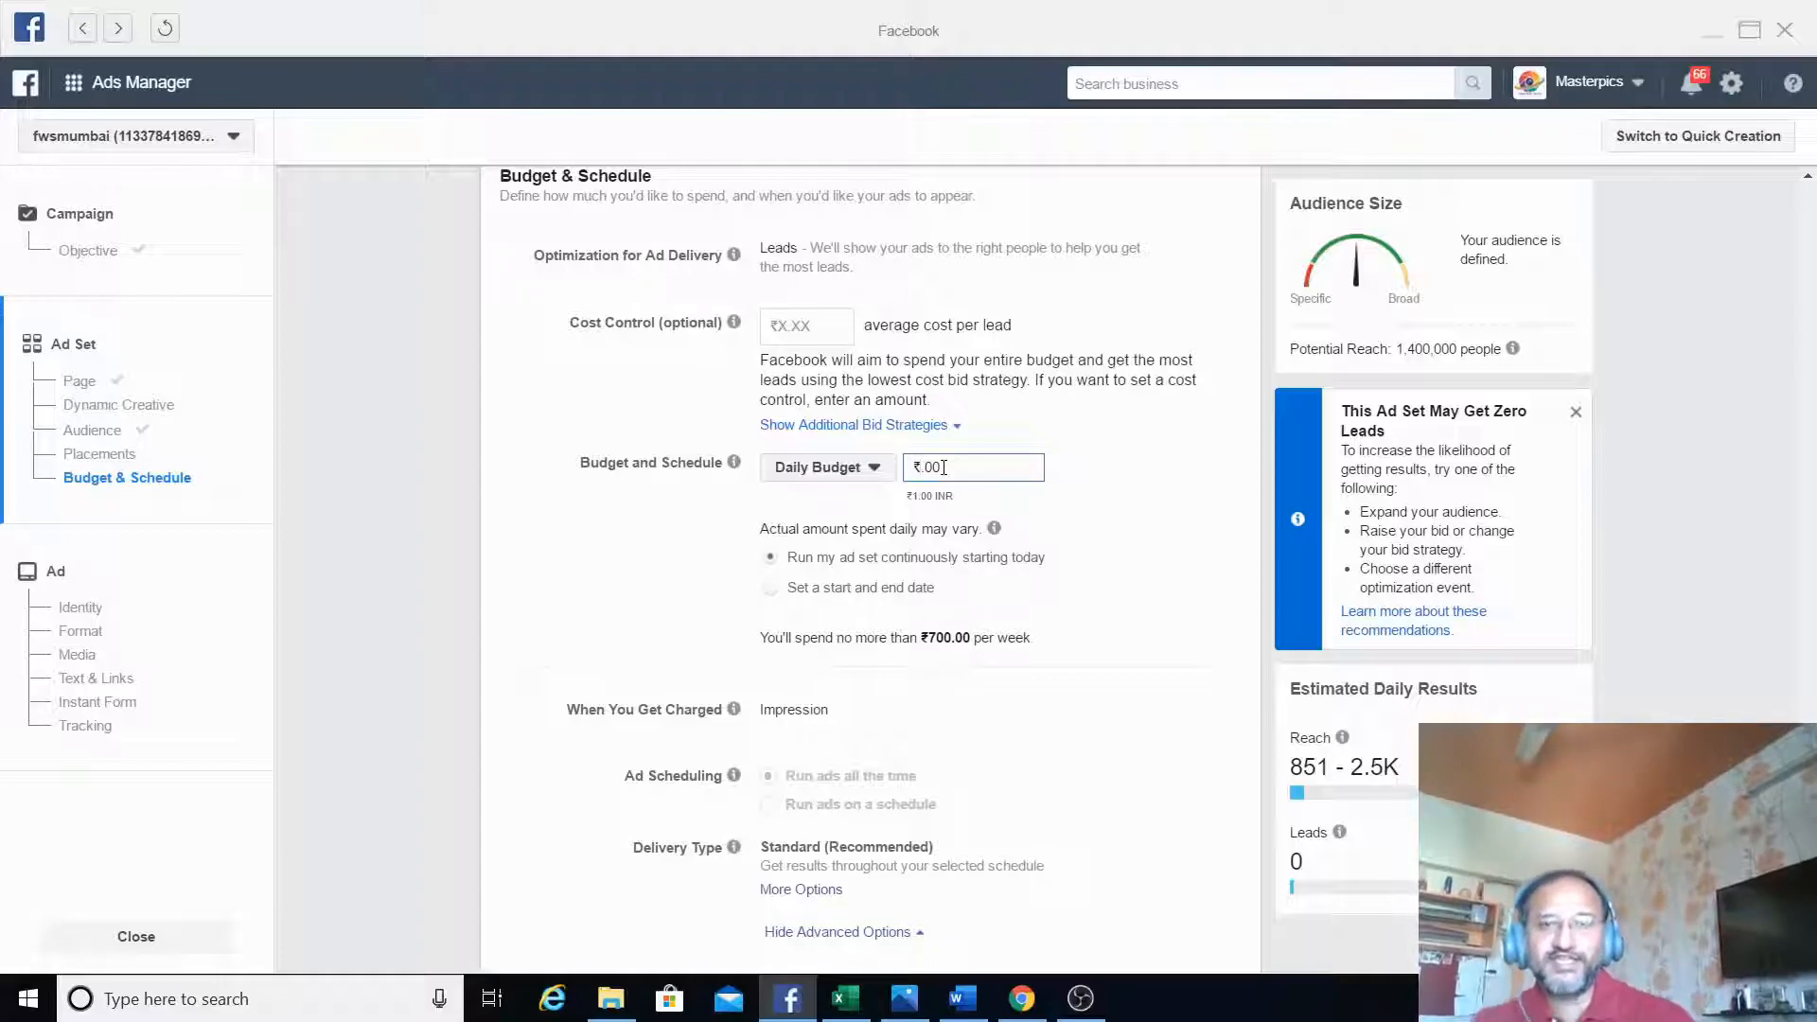
text(150)
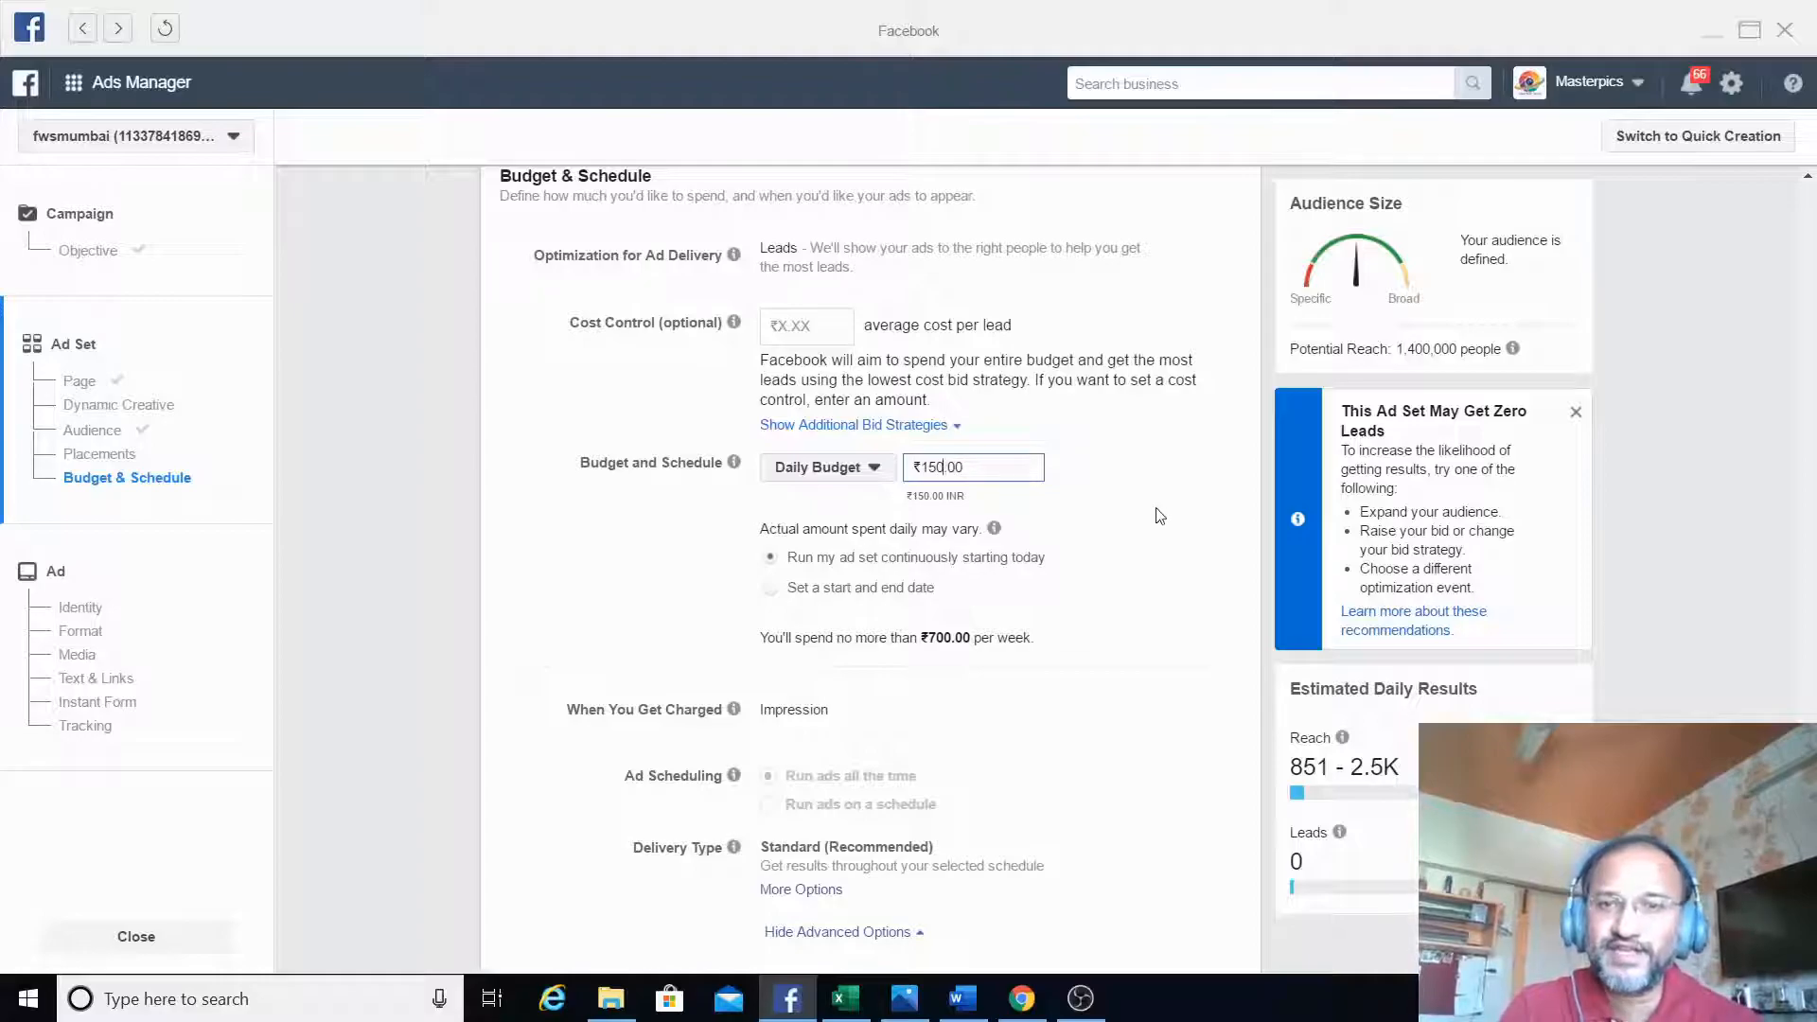
click(1160, 515)
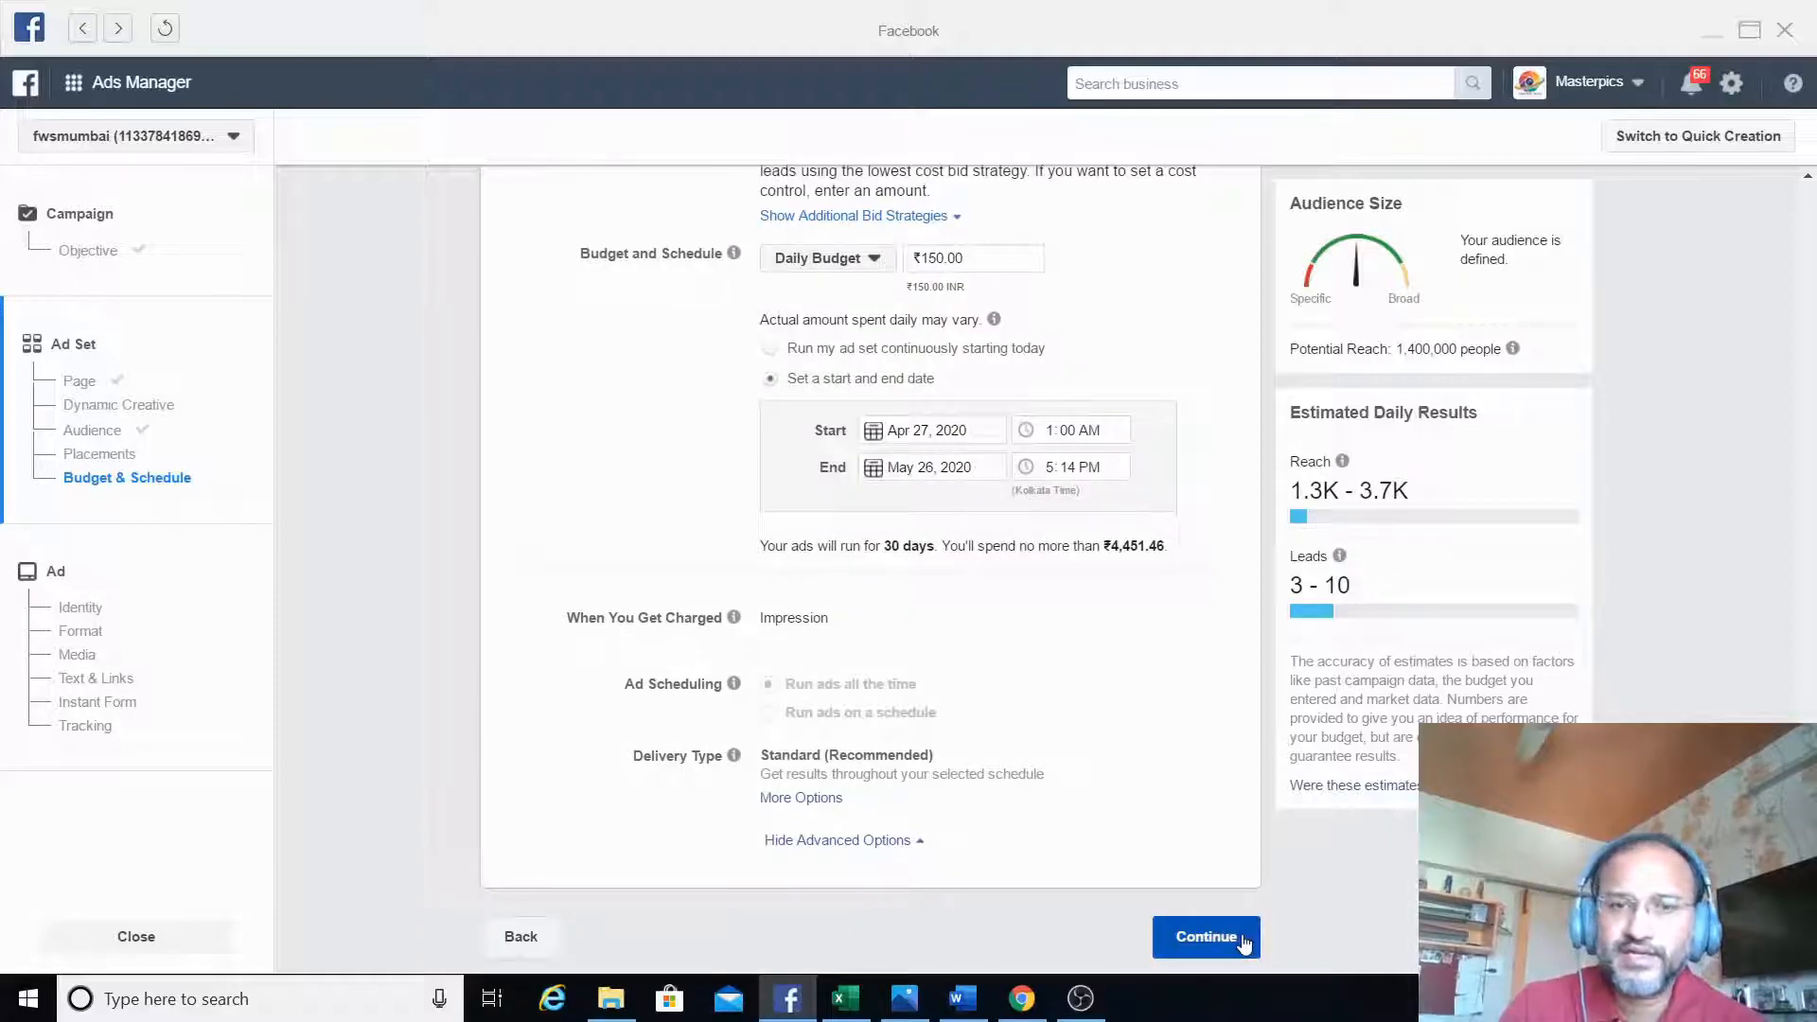
- Continue to the ad setup and review its identity, format and media sections
click(1241, 941)
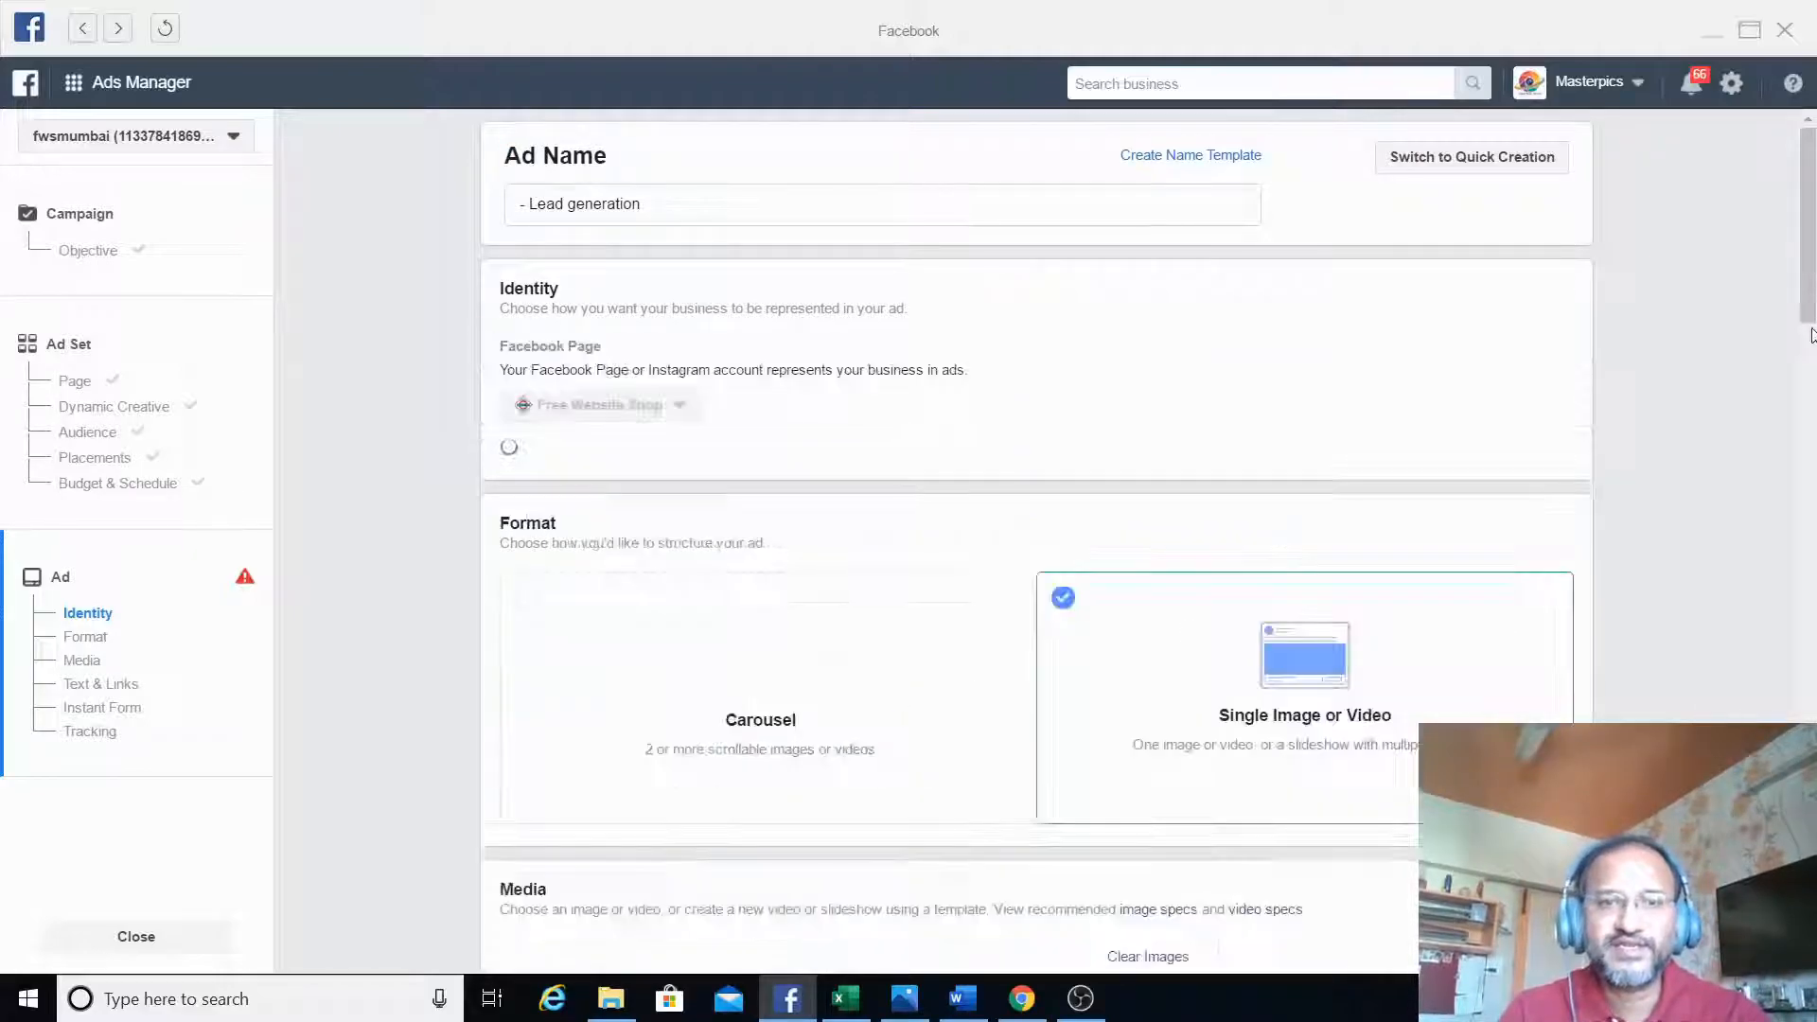
scroll(1812, 336, down, 2)
scroll(1812, 326, up, 2)
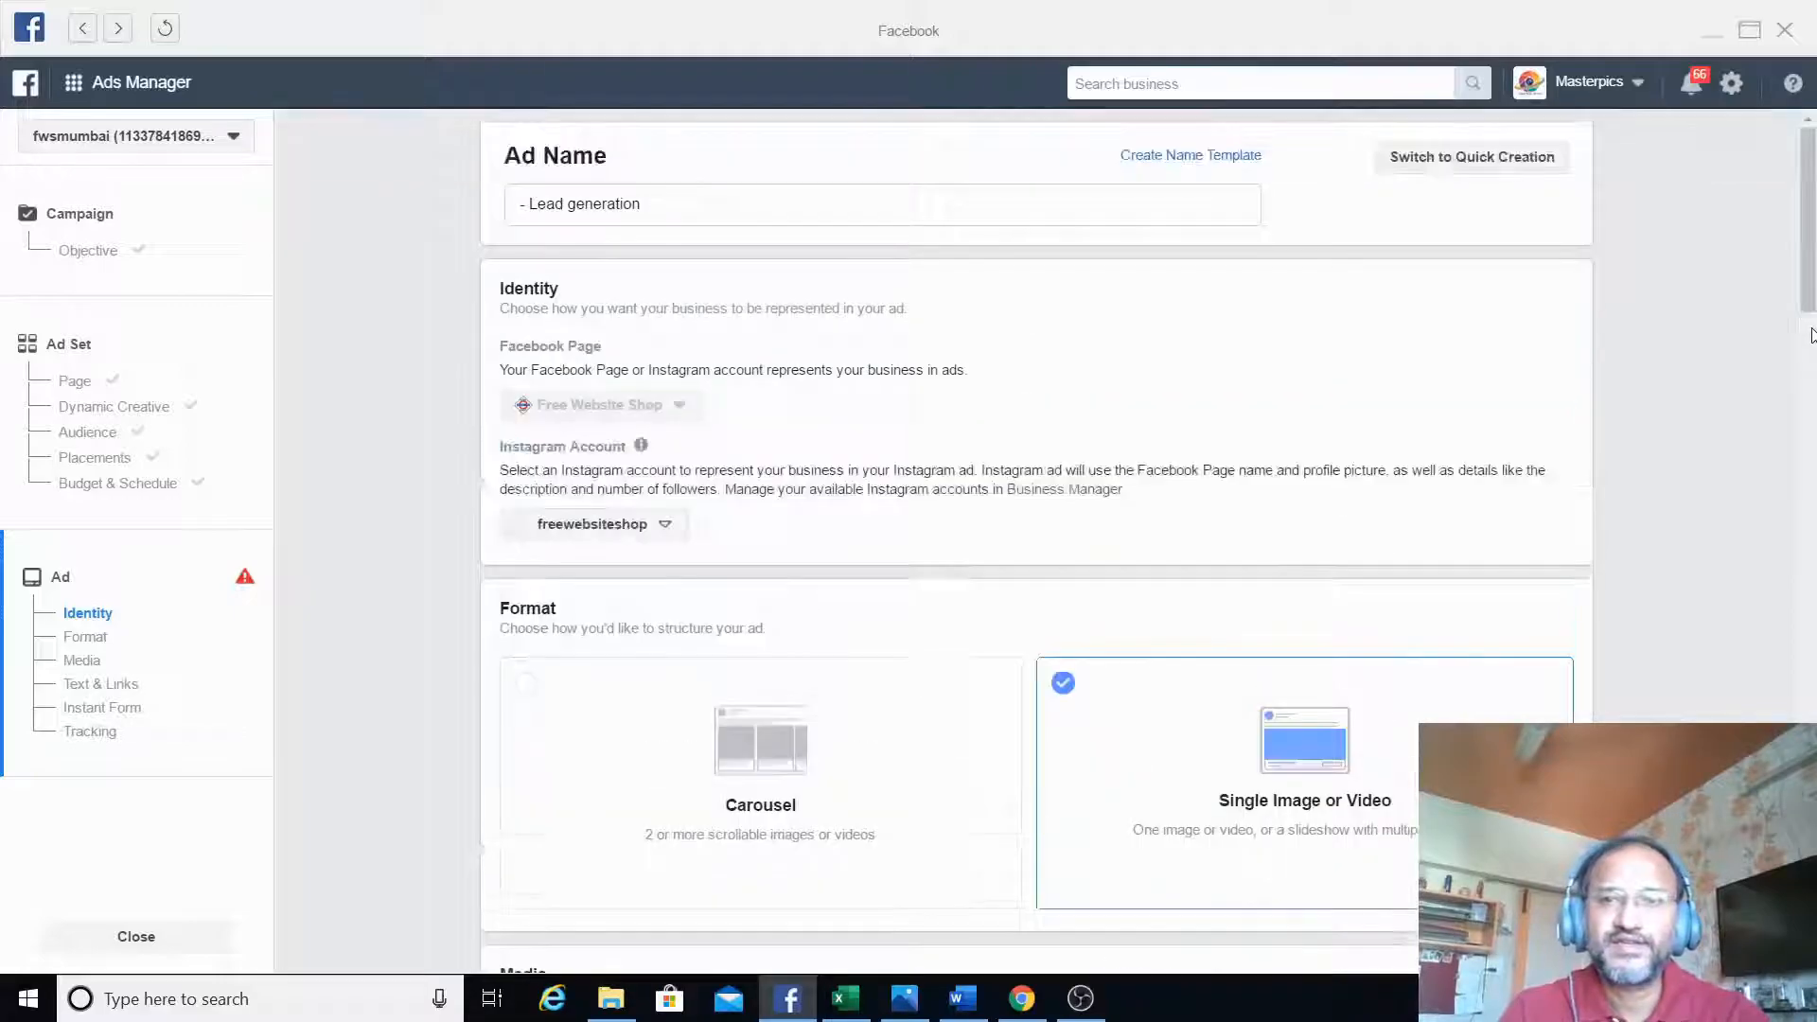
scroll(851, 421, down, 6)
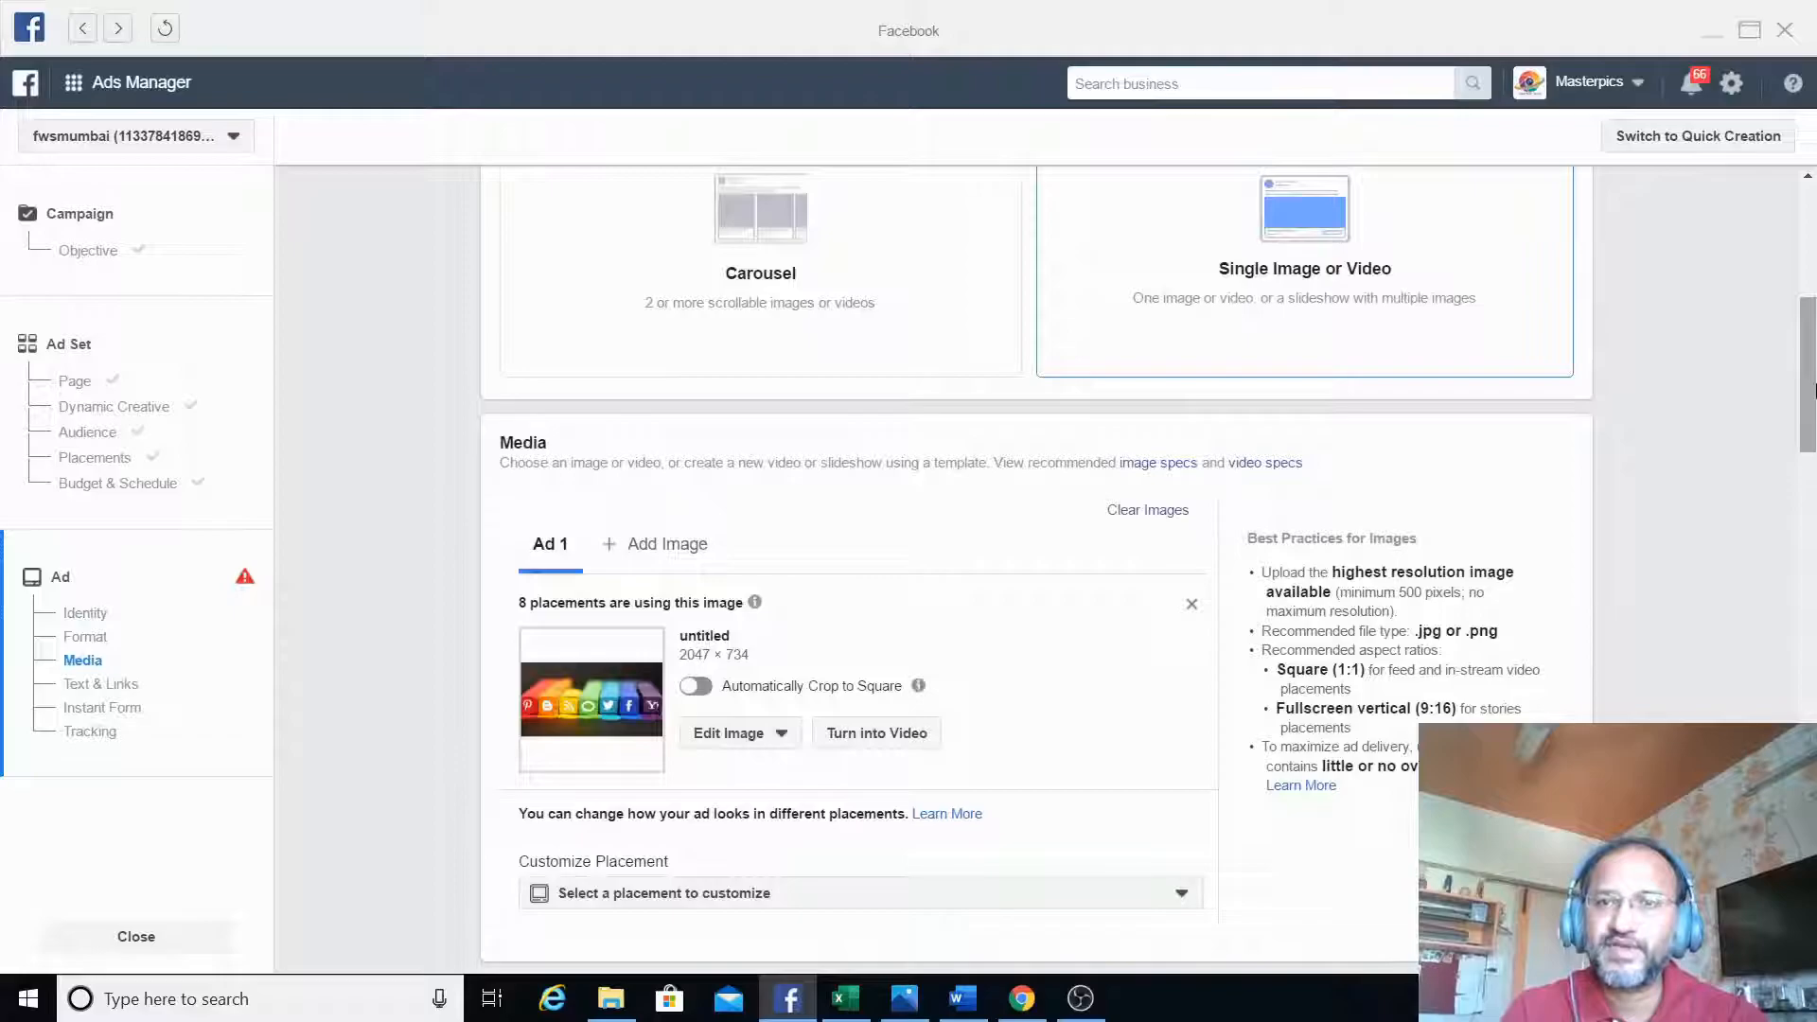
scroll(1812, 383, up, 1)
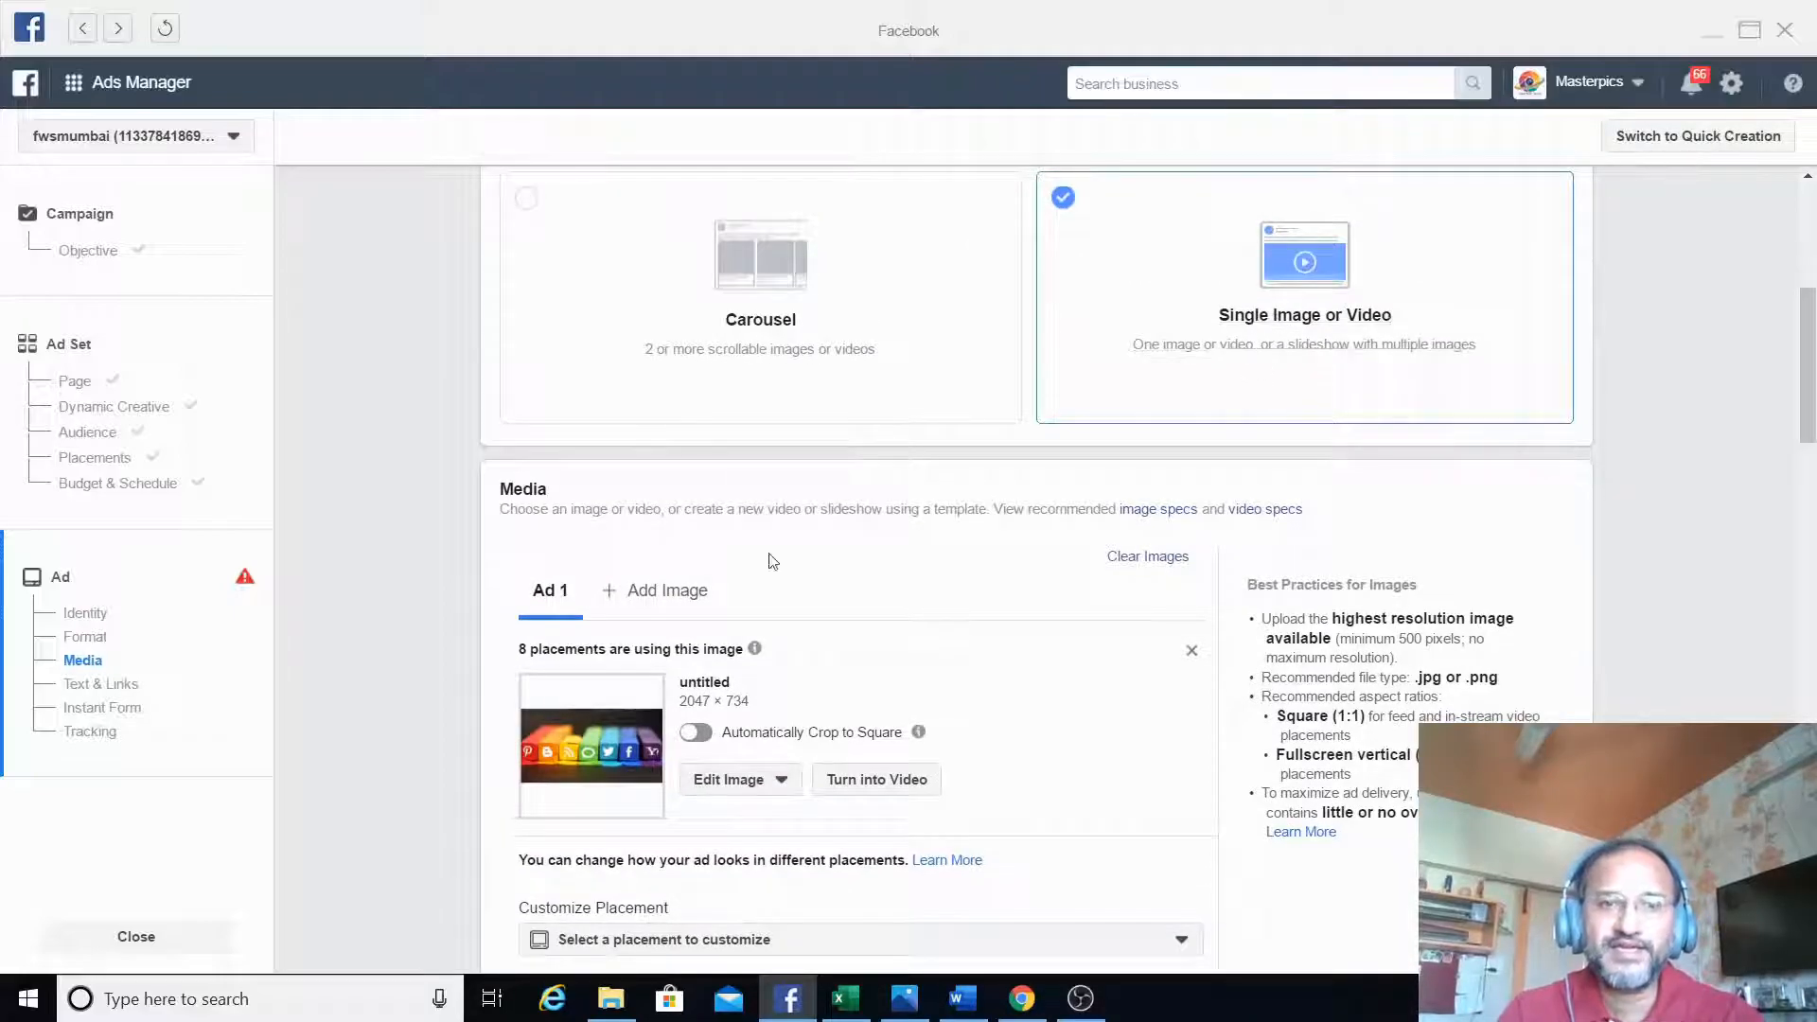
- Upload website lead.jpg from the Downloads folder and use it as the ad's image in place of the untitled one
click(669, 604)
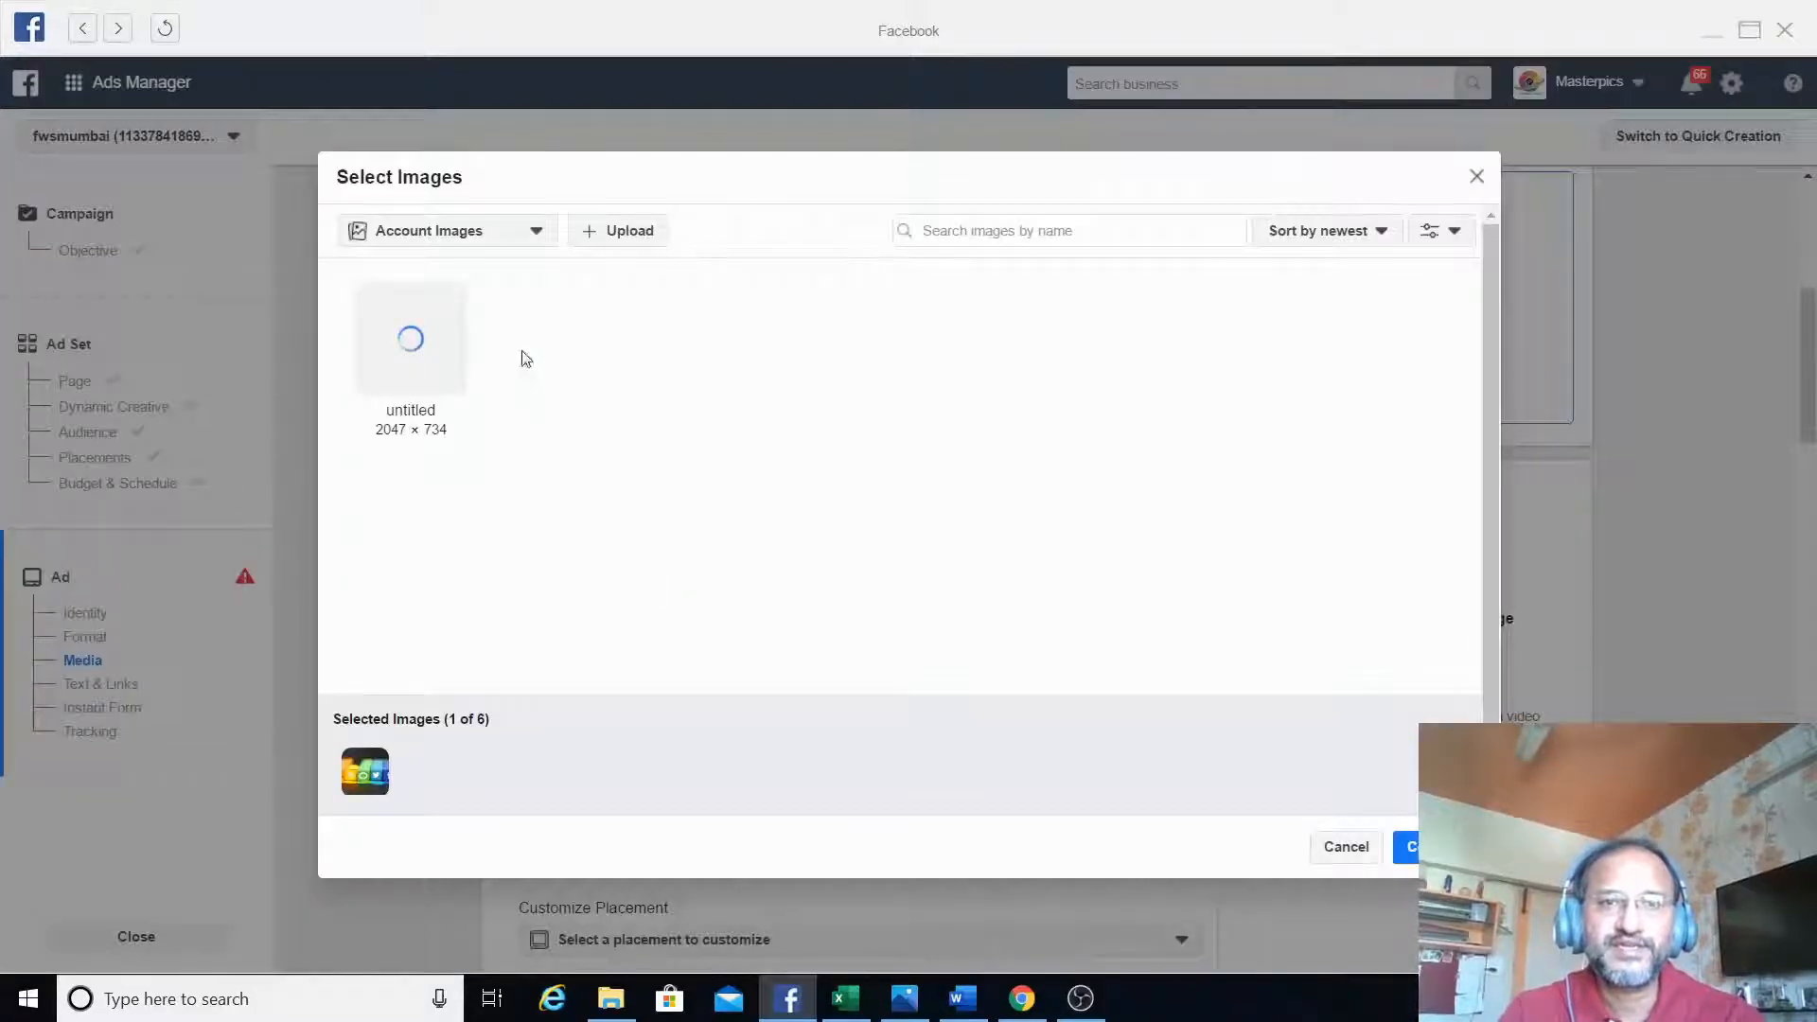
click(483, 243)
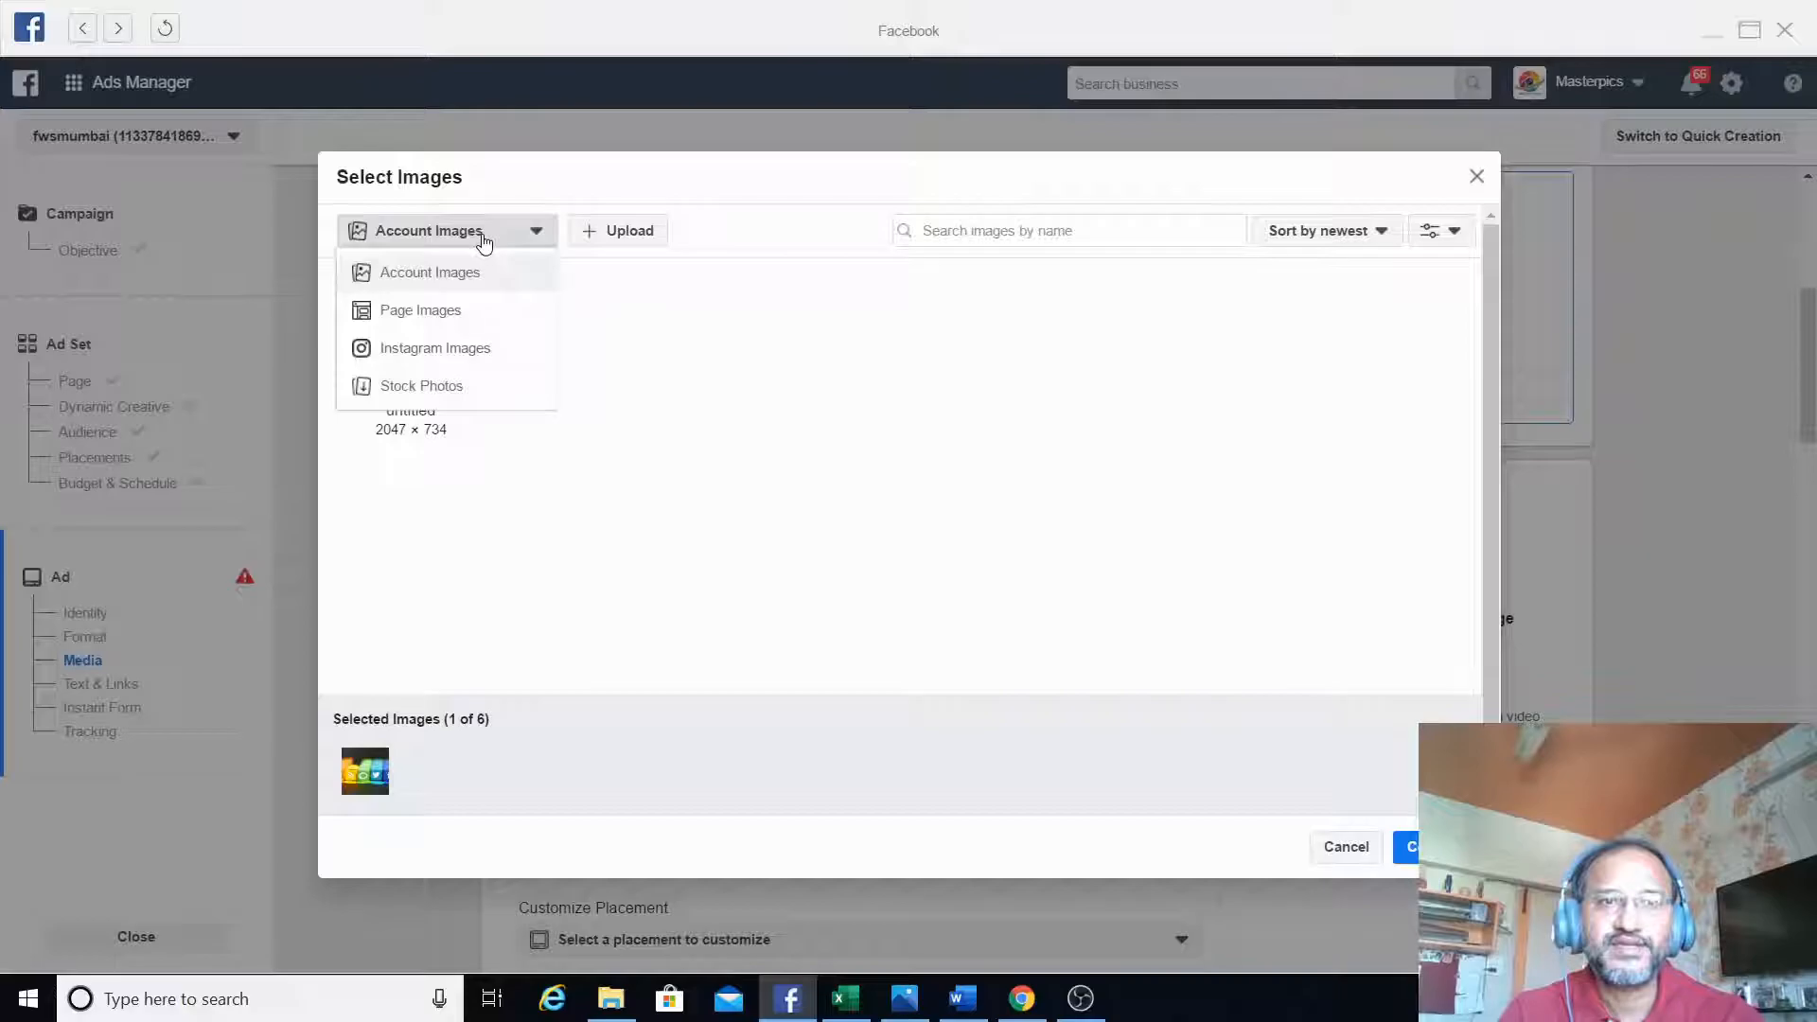
click(791, 373)
click(632, 239)
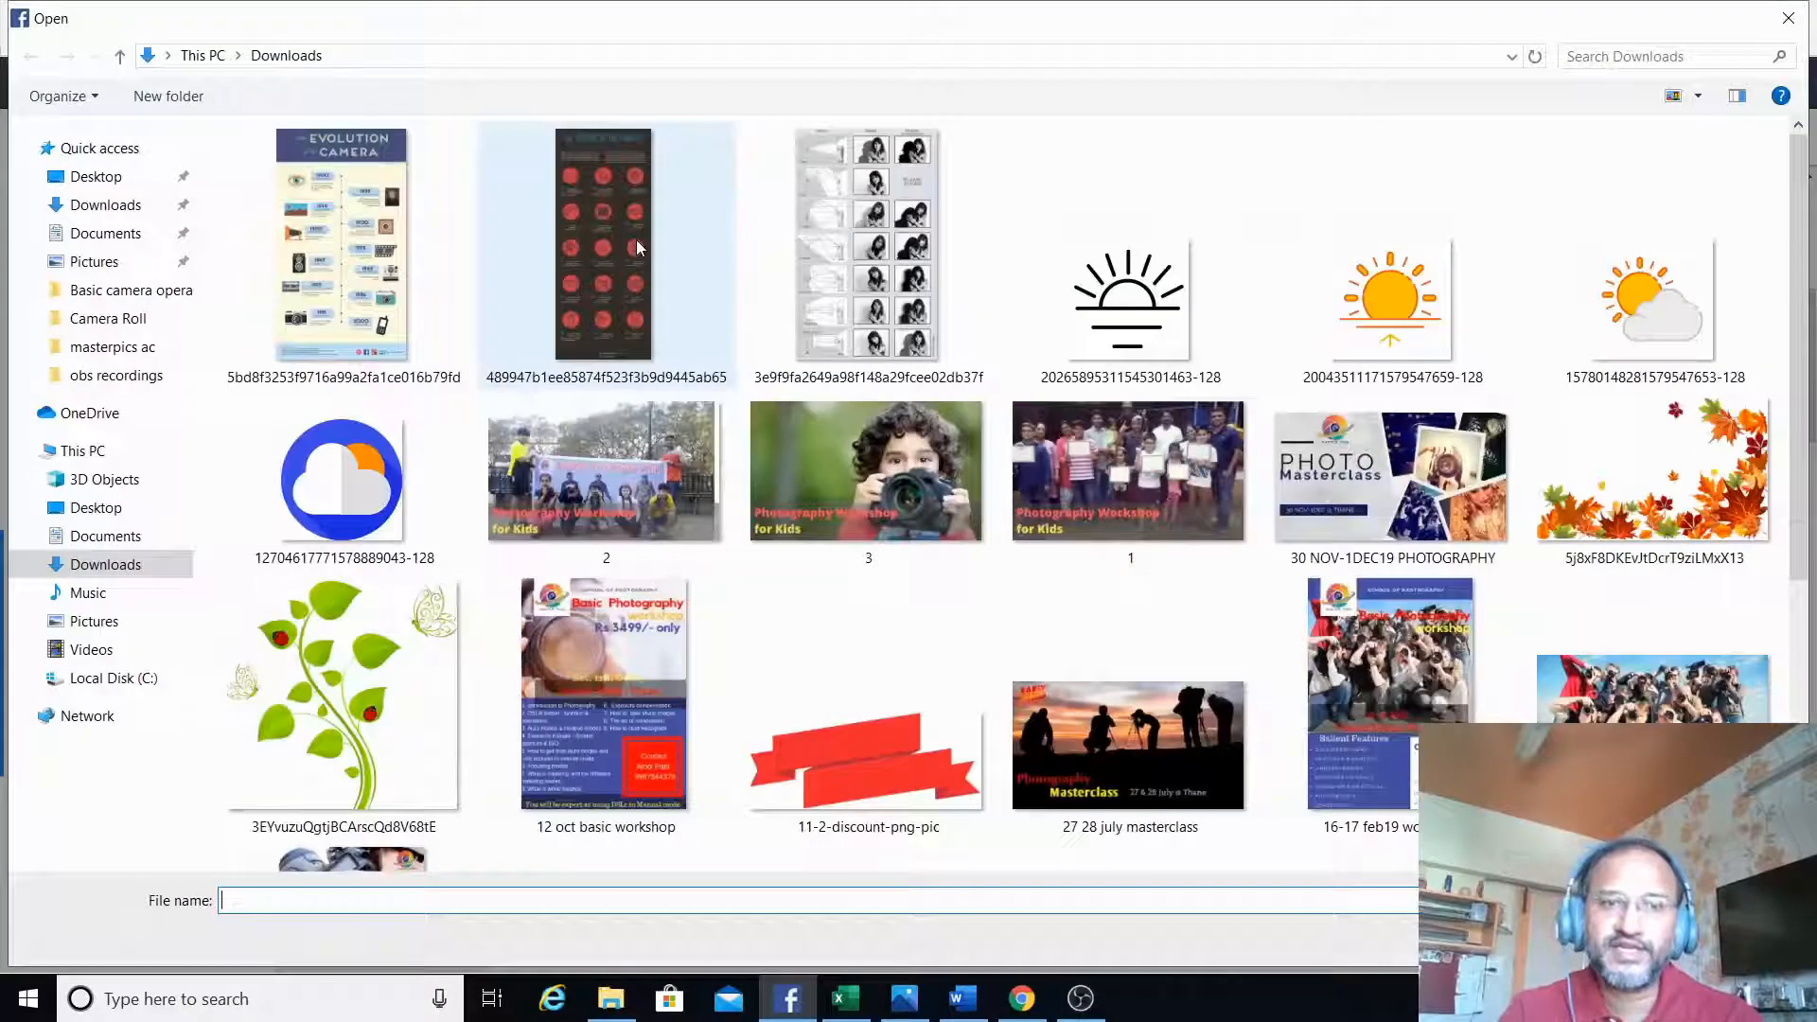
click(87, 210)
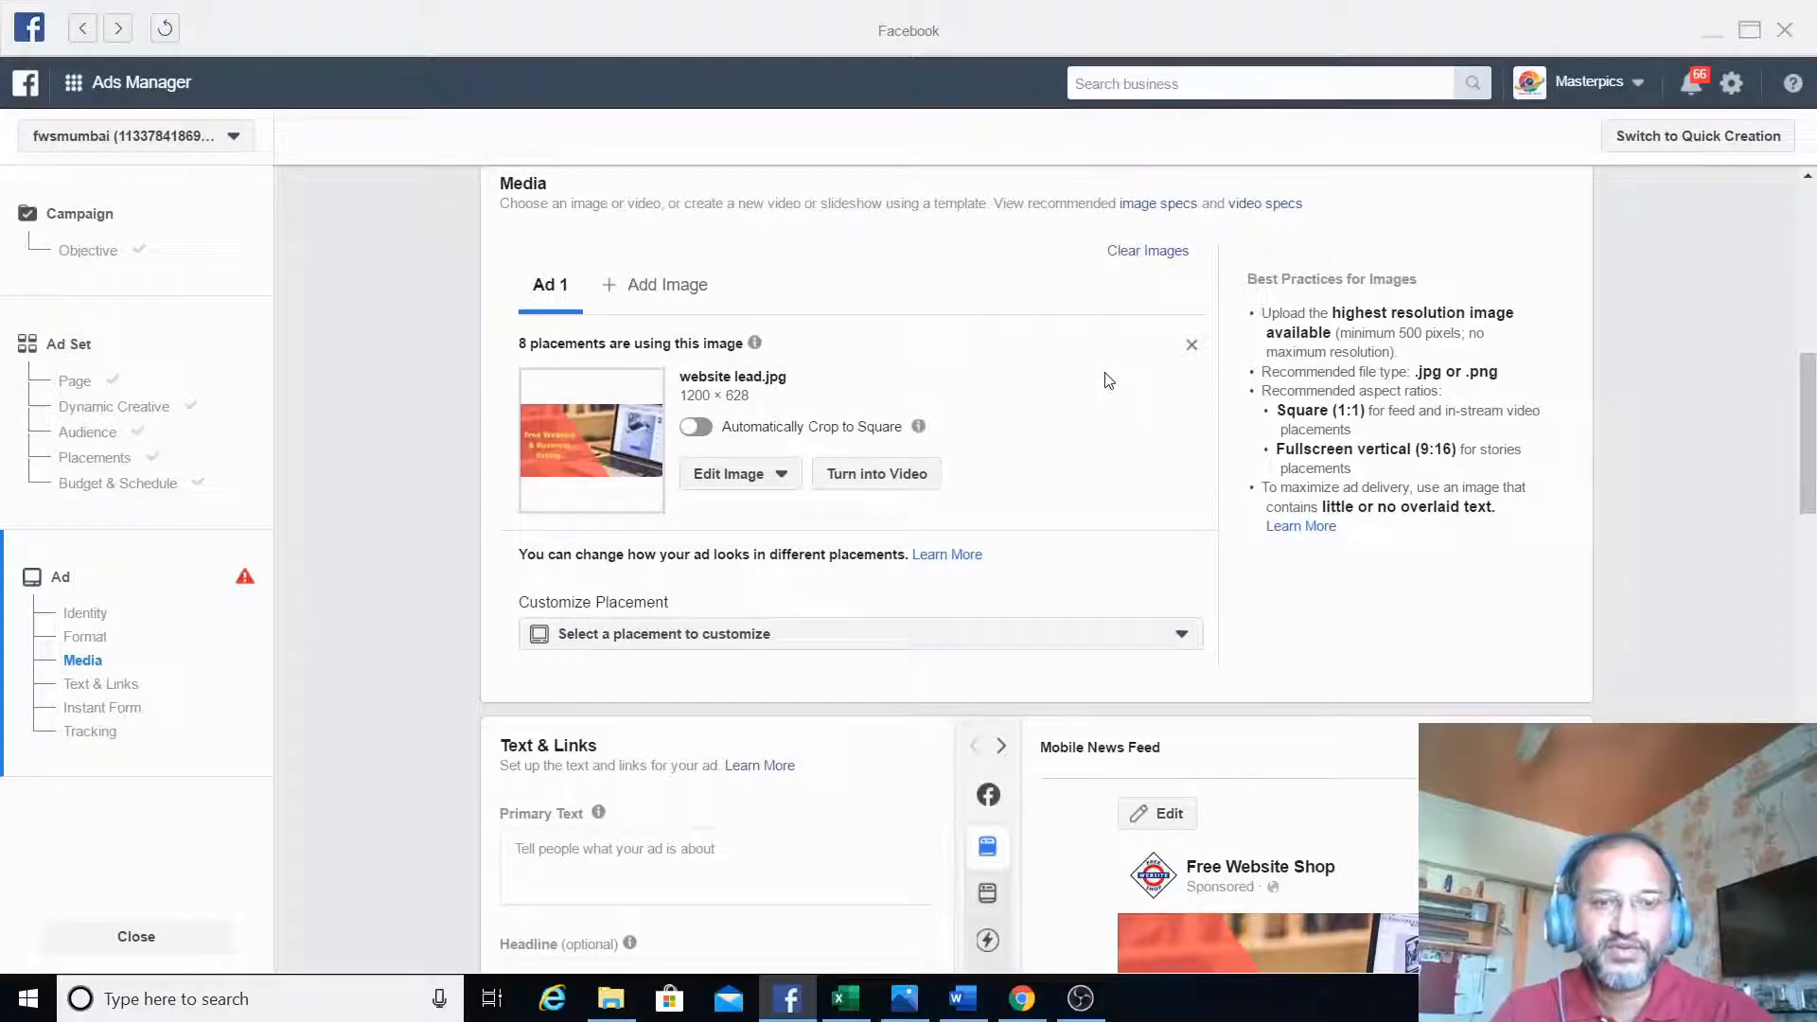
- Find the website lead image in the Downloads folder in File Explorer, view it at full size and close it
click(1031, 1005)
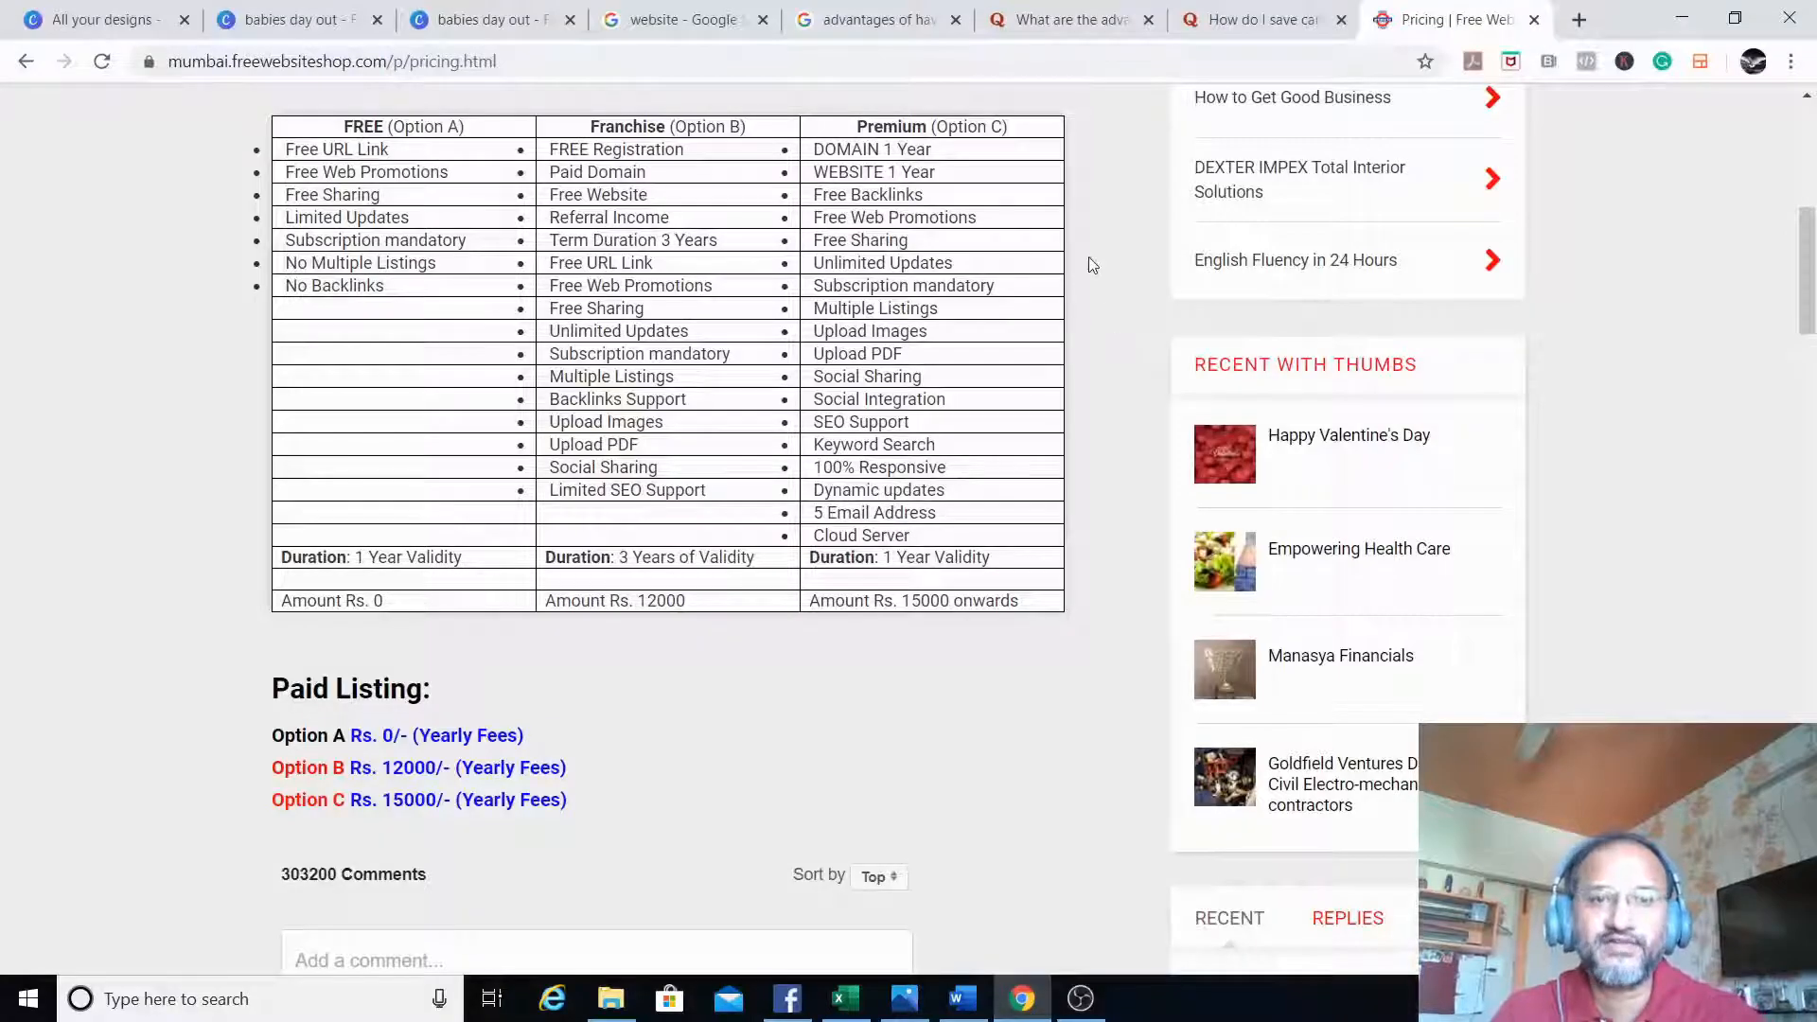
click(614, 1001)
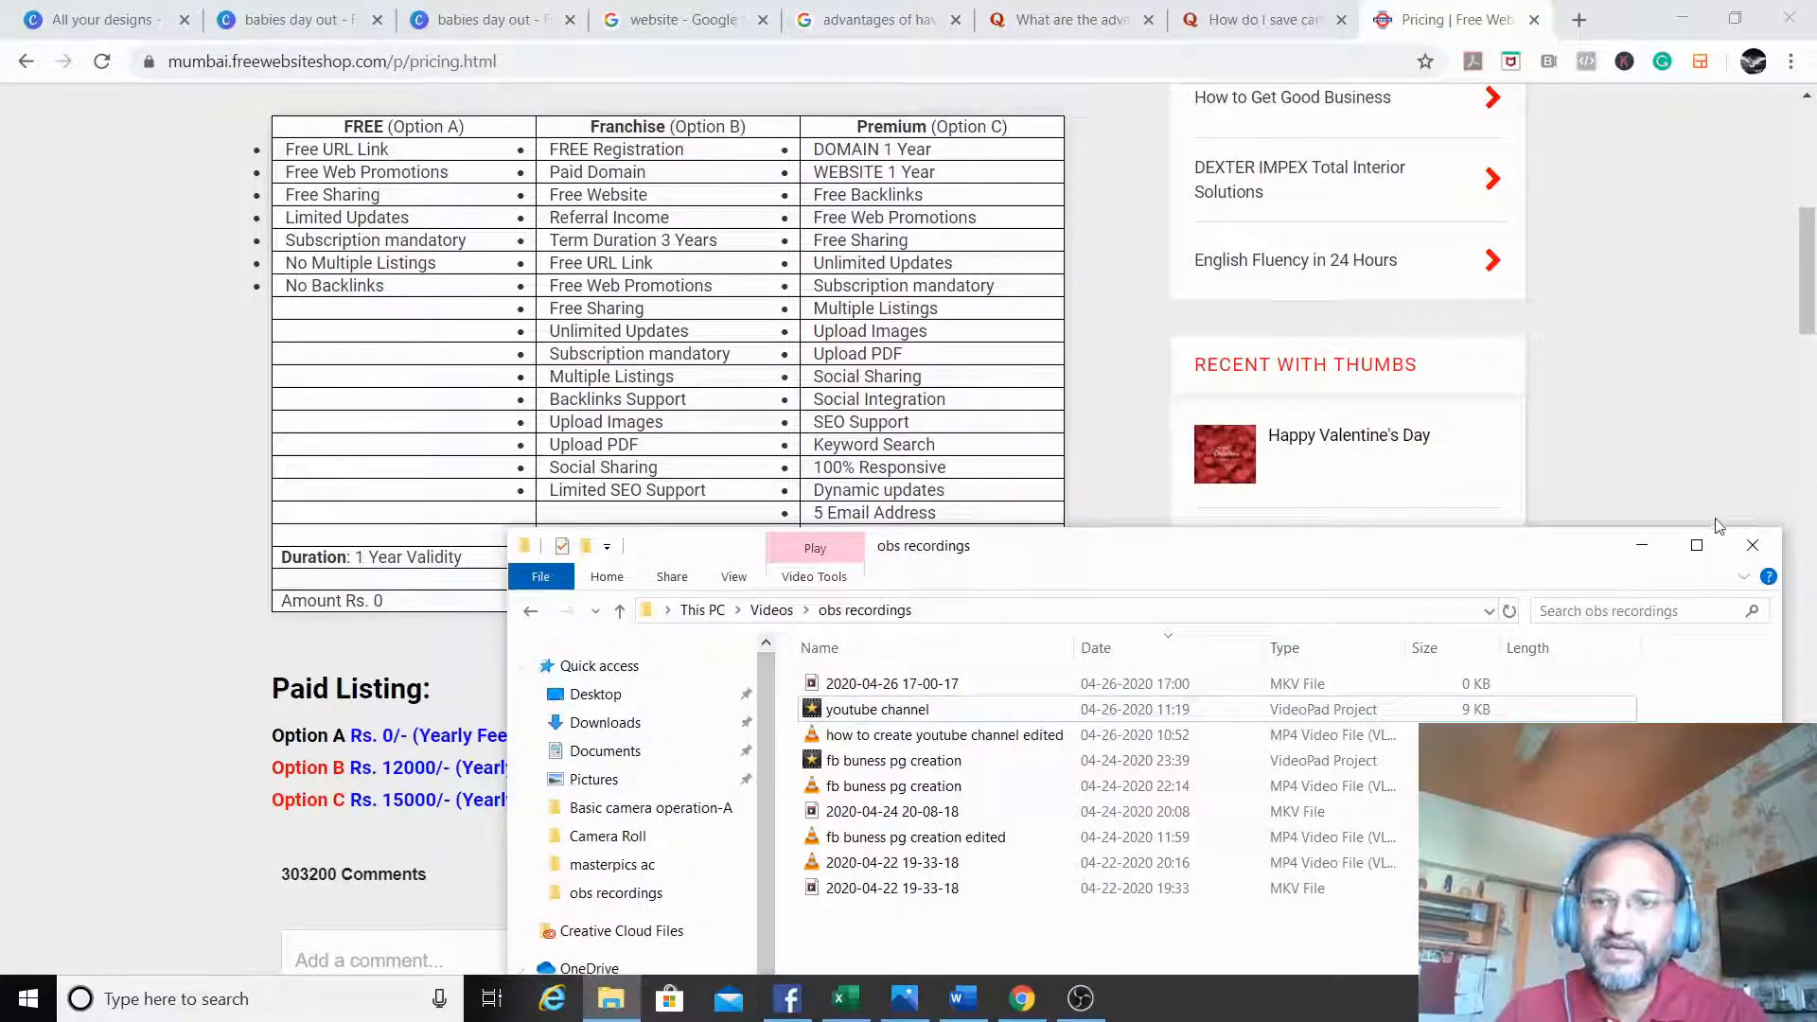
click(1696, 545)
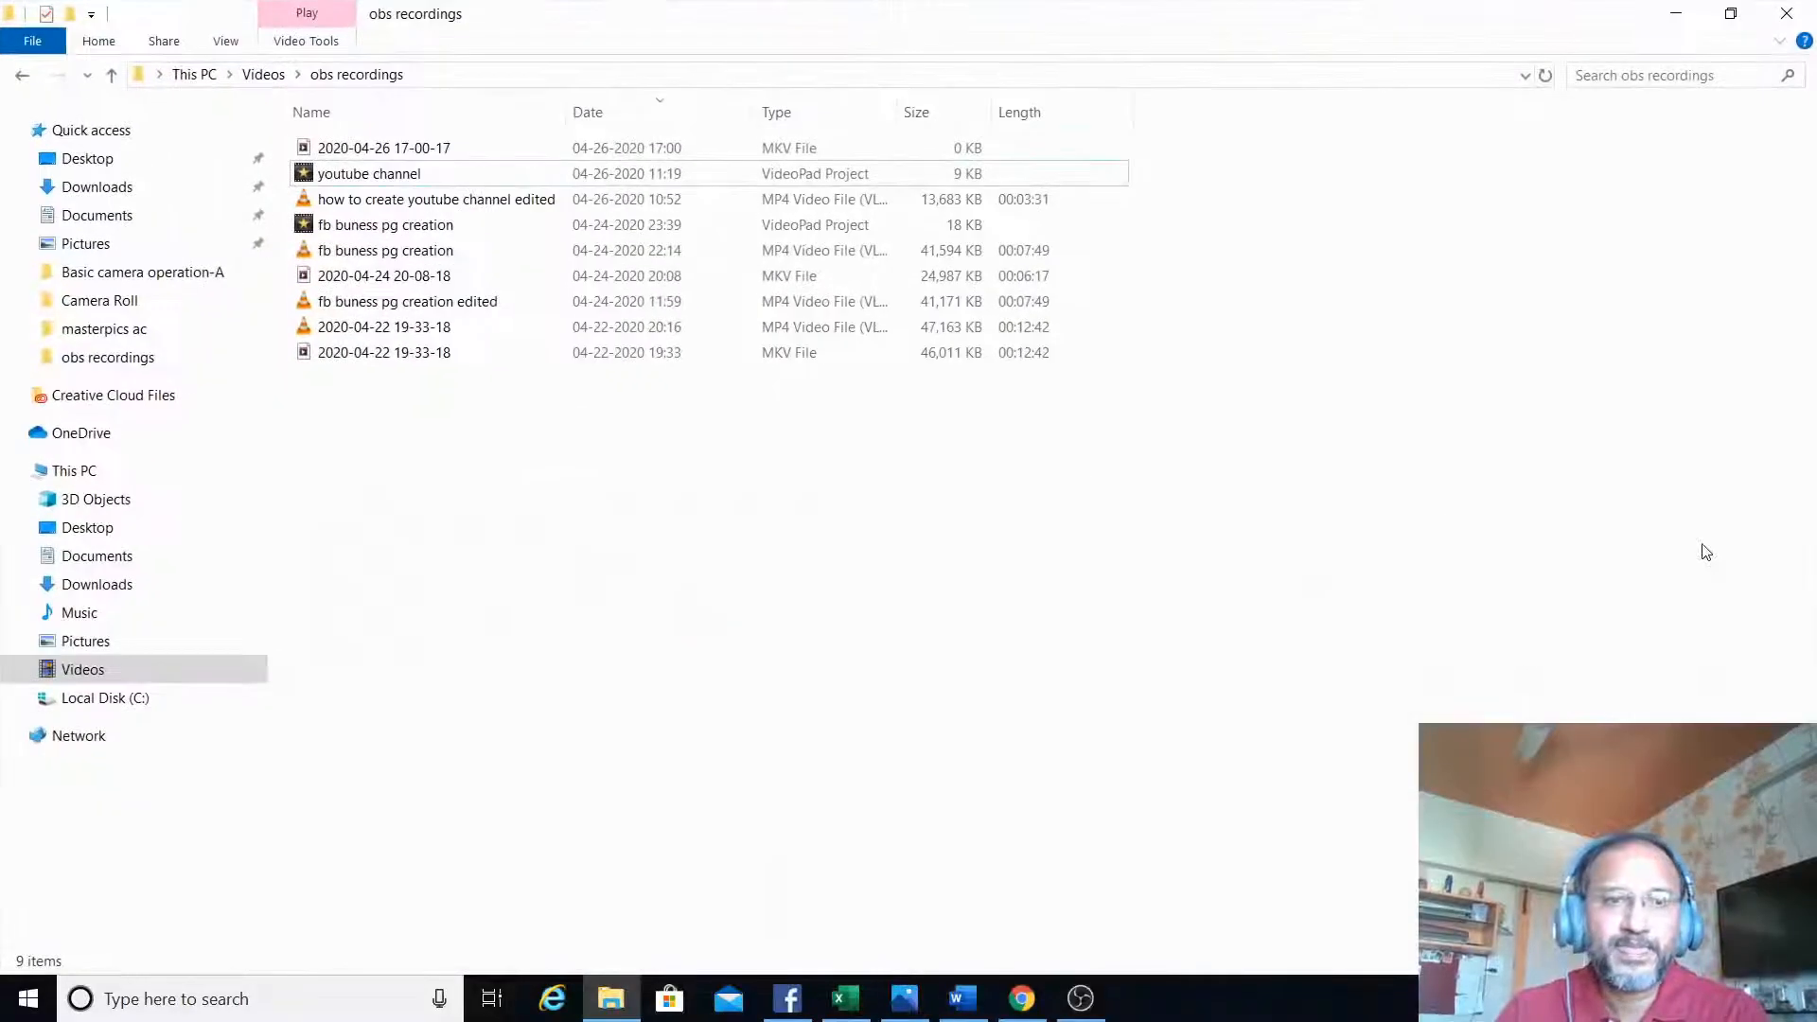
click(109, 190)
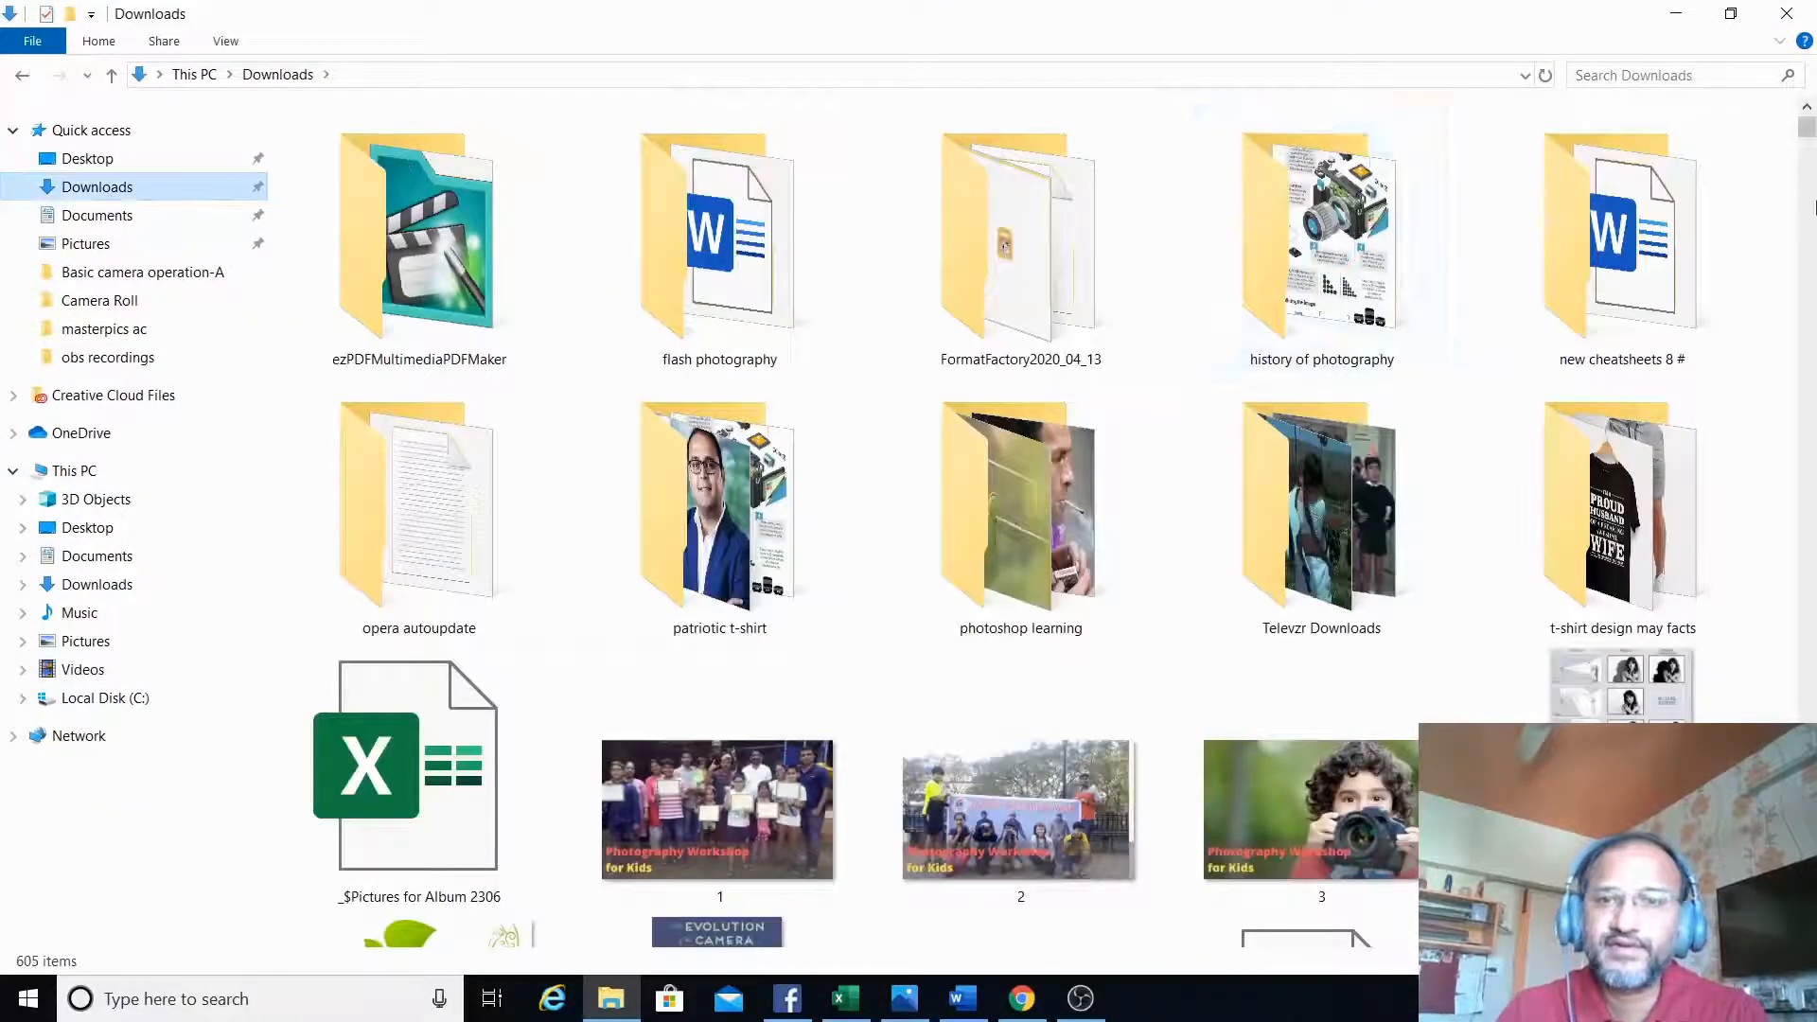
click(1389, 490)
text(we)
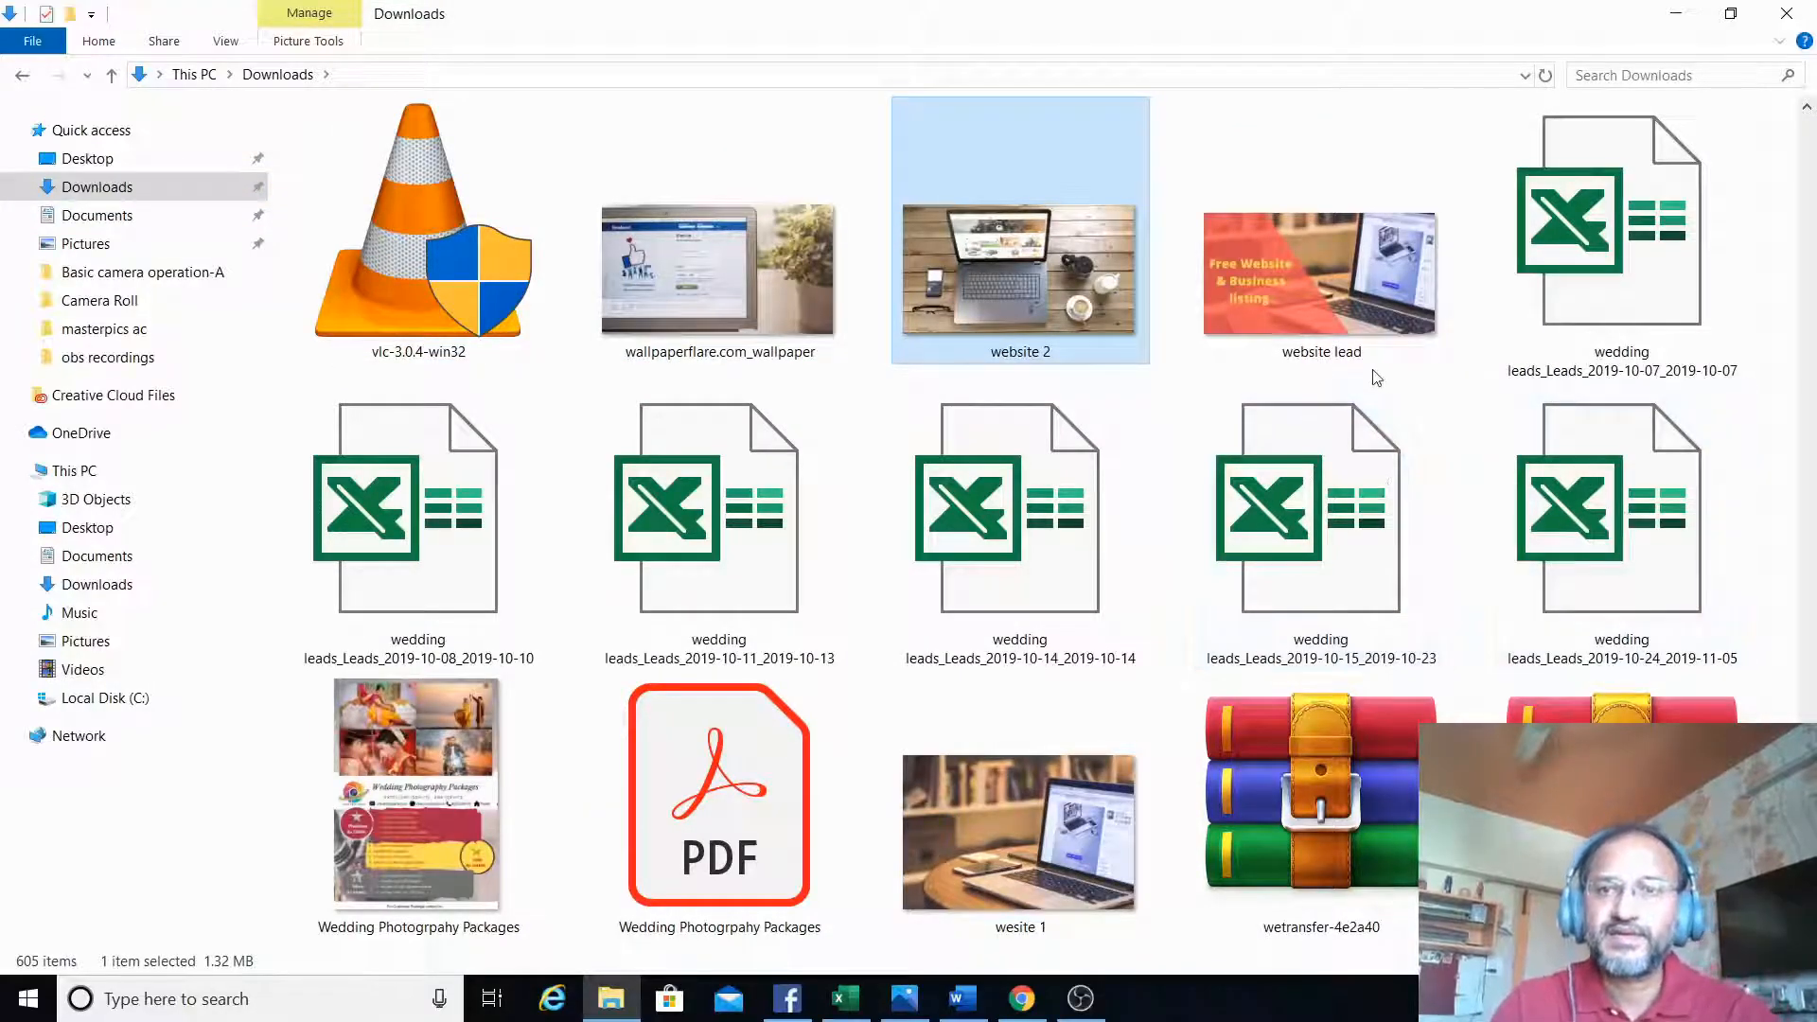
click(1291, 324)
double_click(1290, 324)
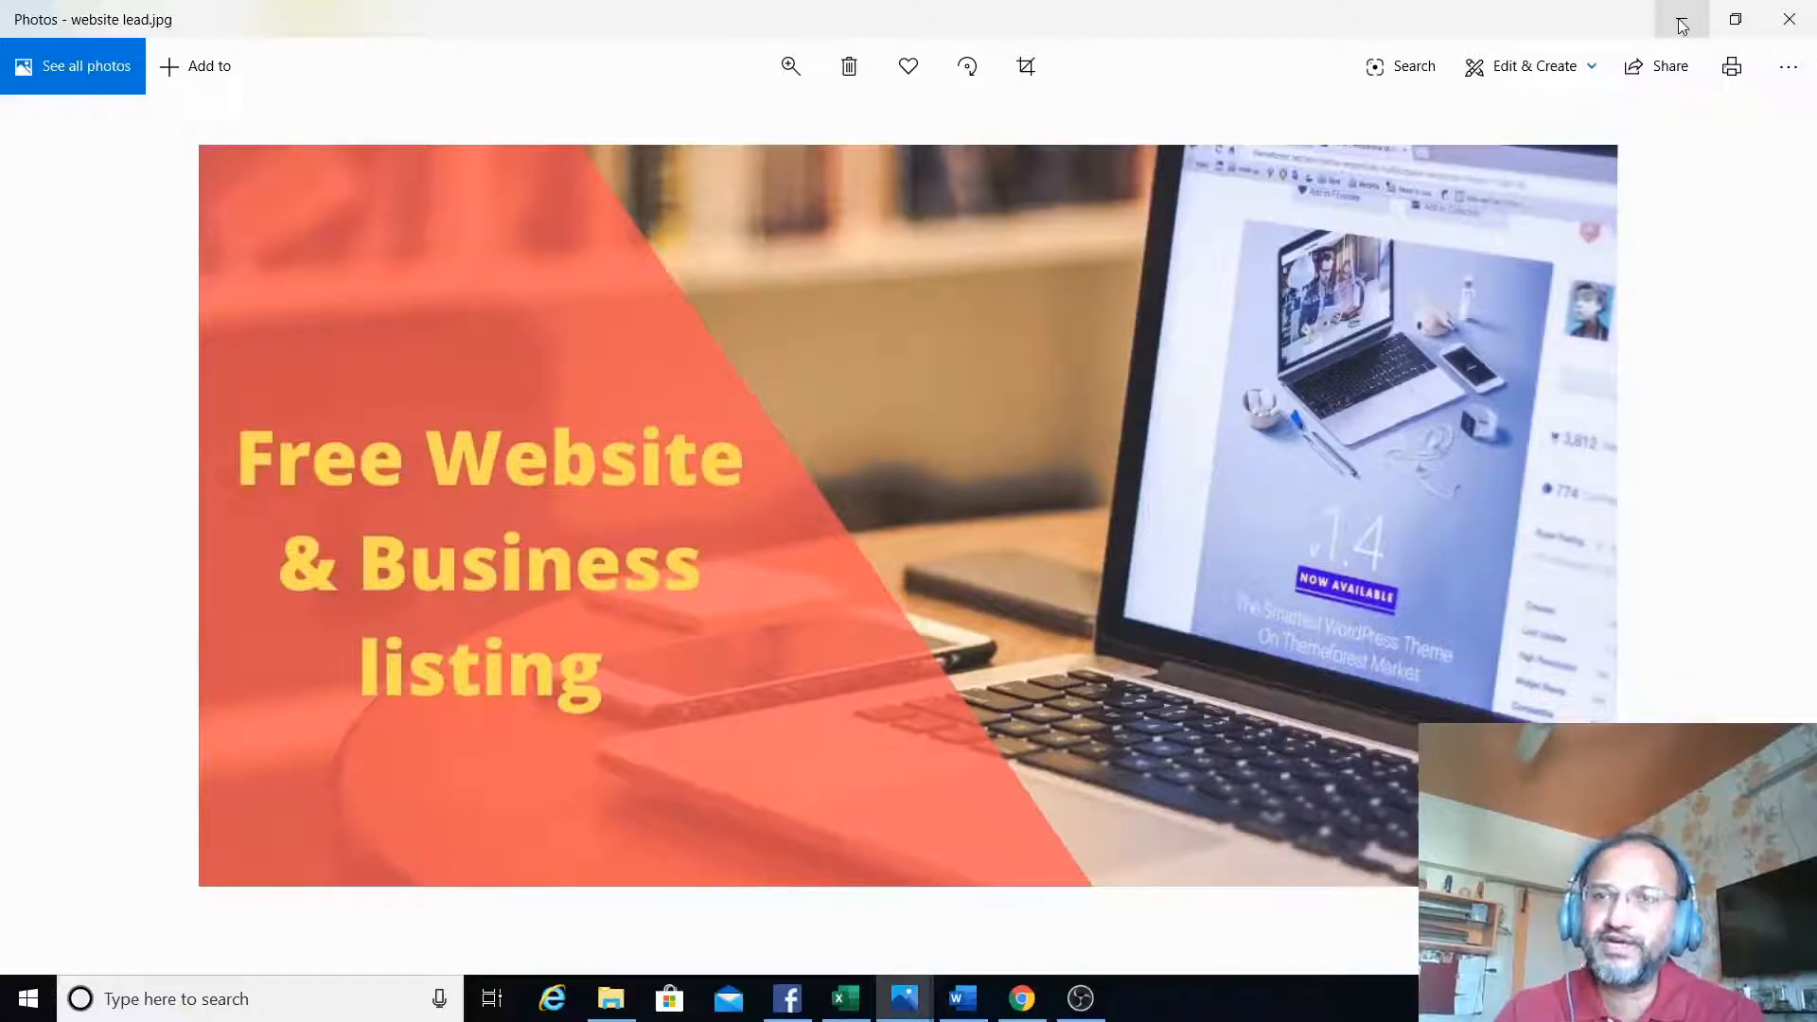
click(1806, 15)
- Go to the ad's Primary Text field, switch to the website ad copy document in Word and read through the copy
drag(1811, 448, 1811, 456)
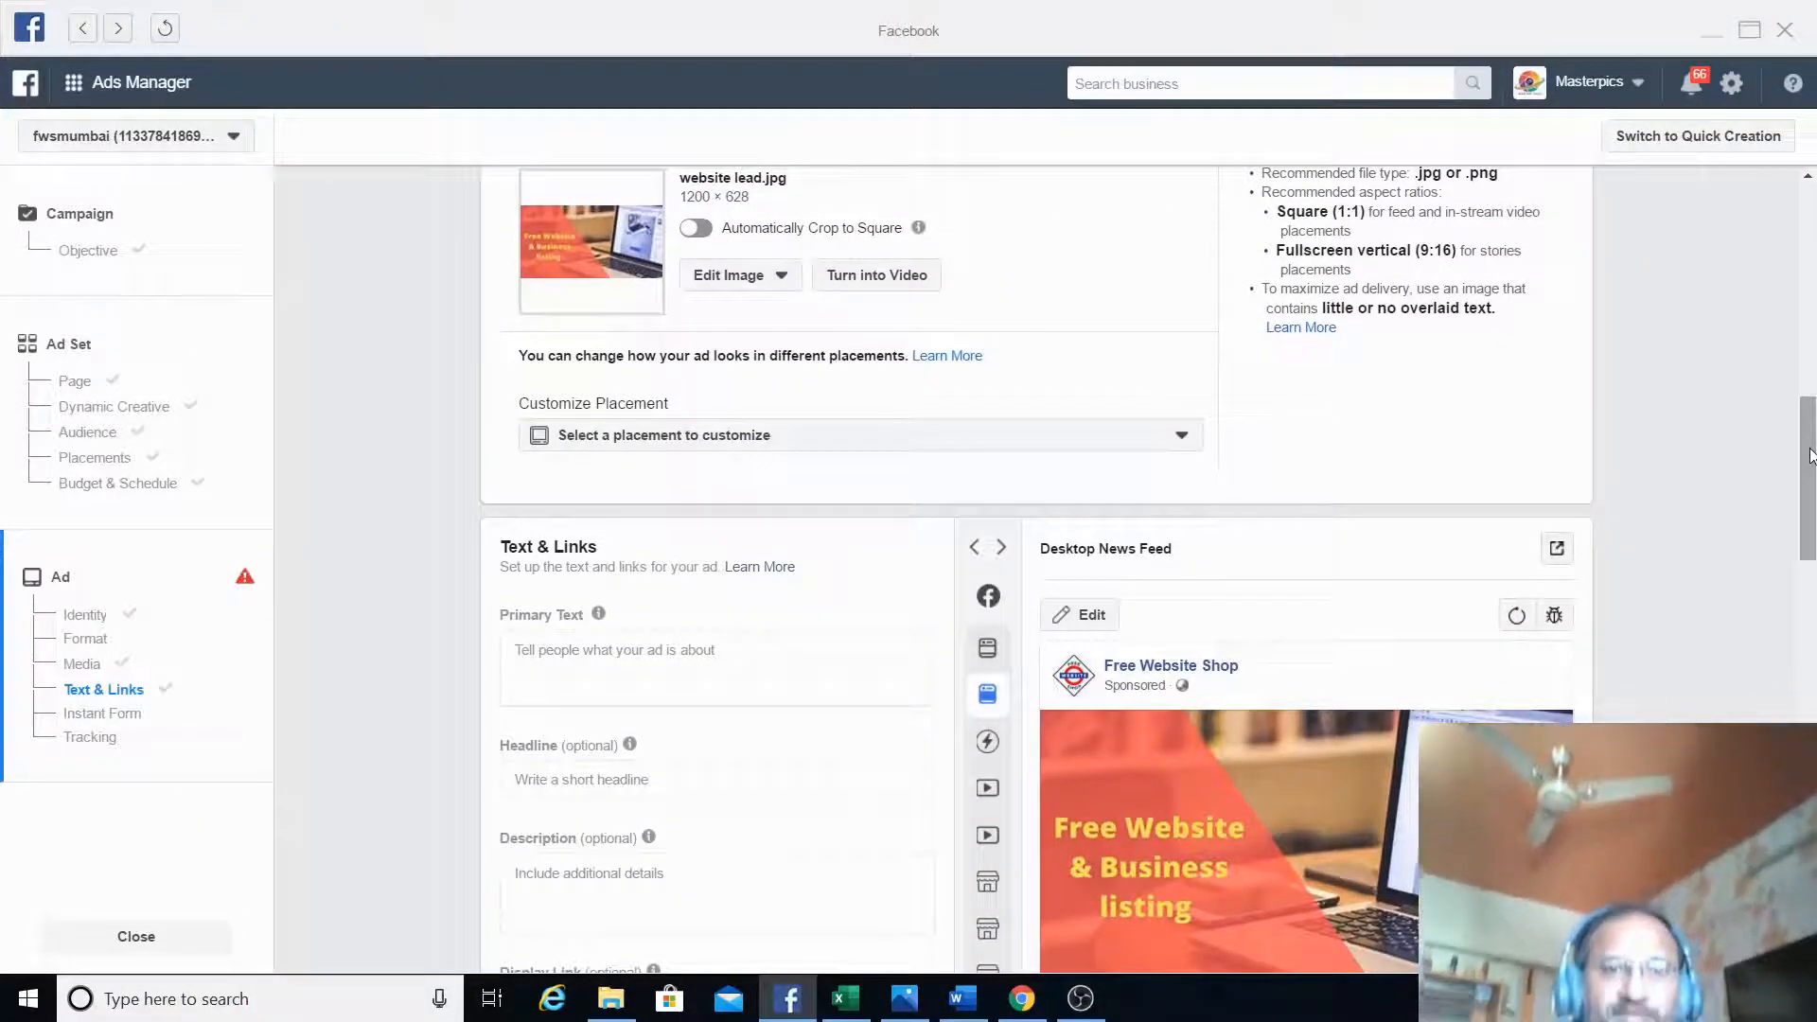
click(701, 670)
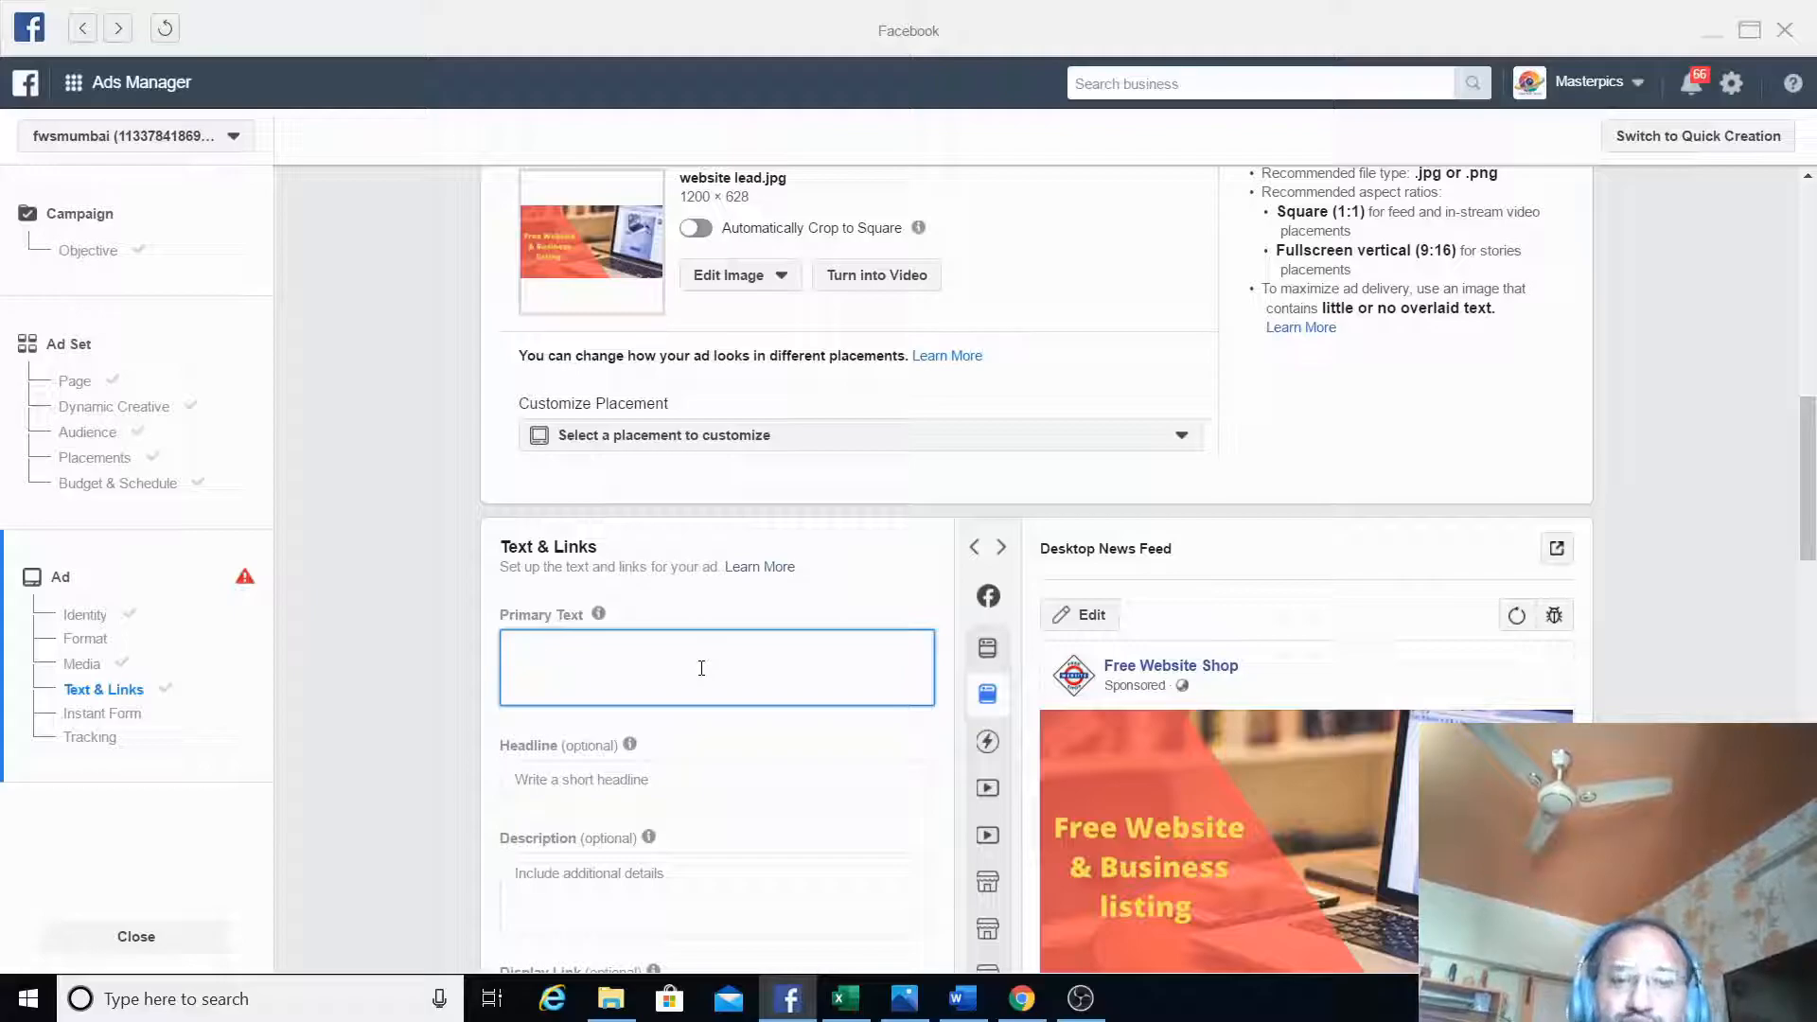
click(977, 1001)
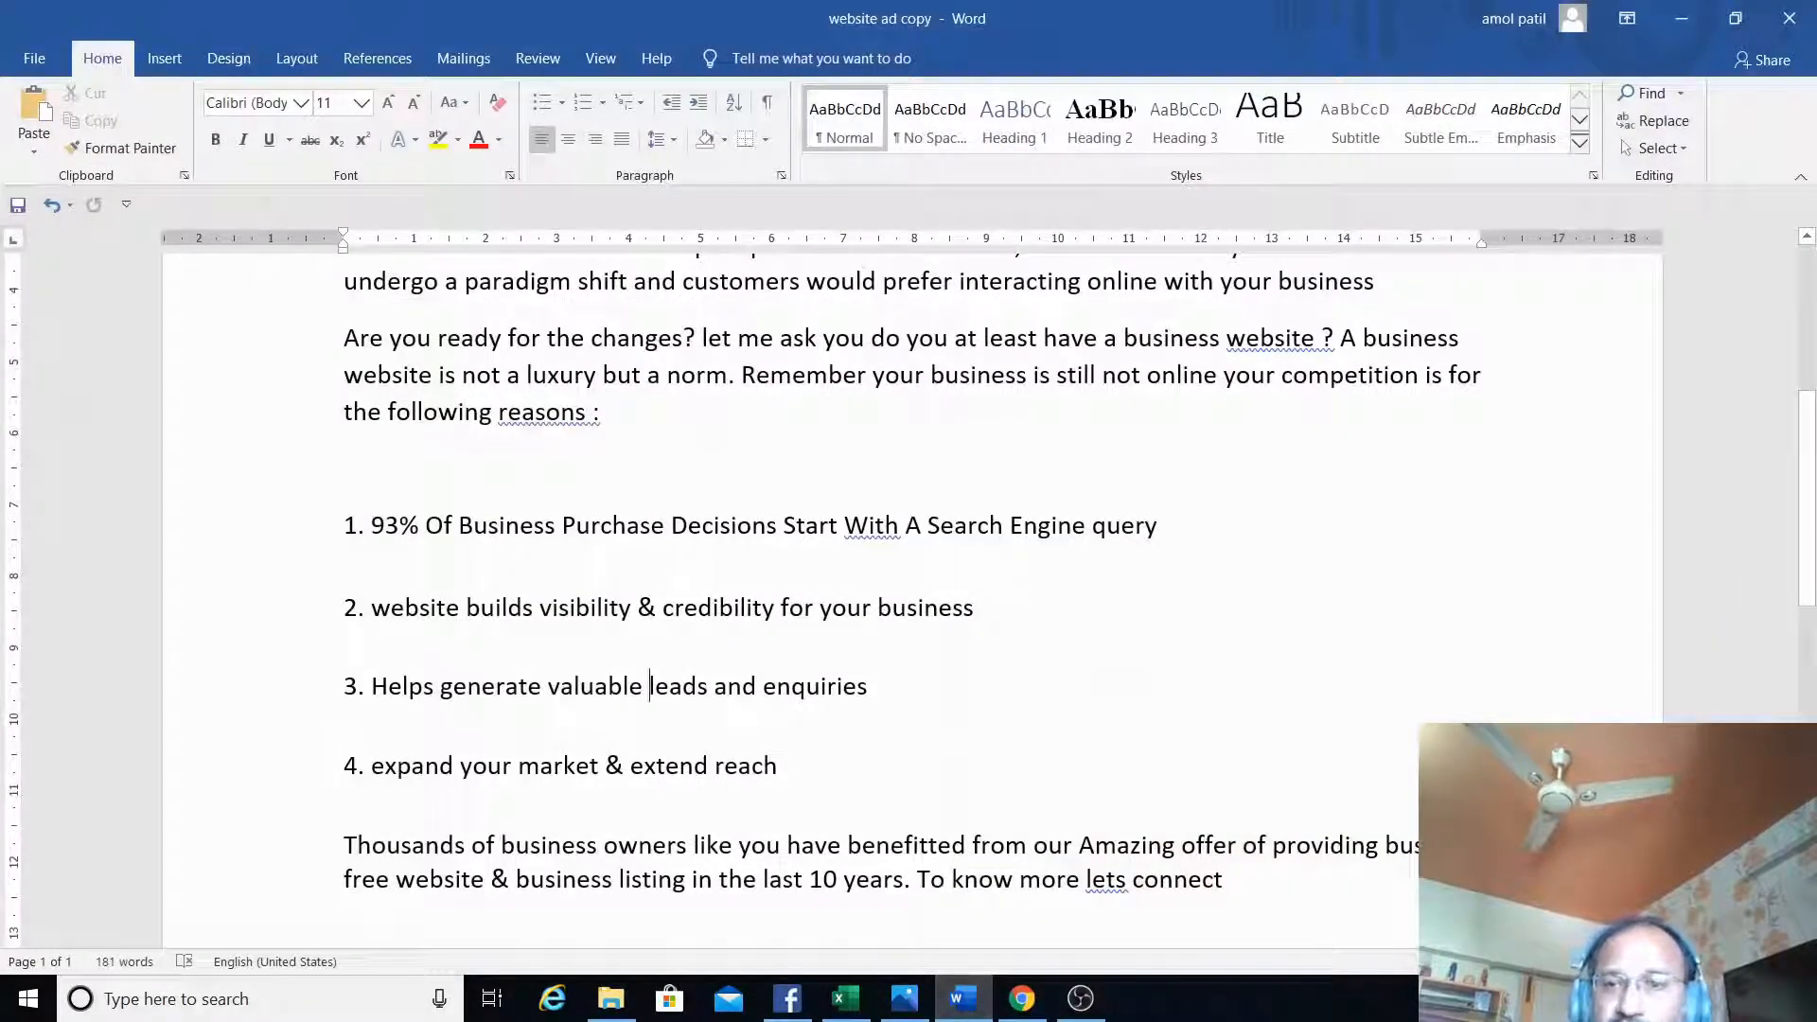
ctrl+scroll(1805, 544, down, 3)
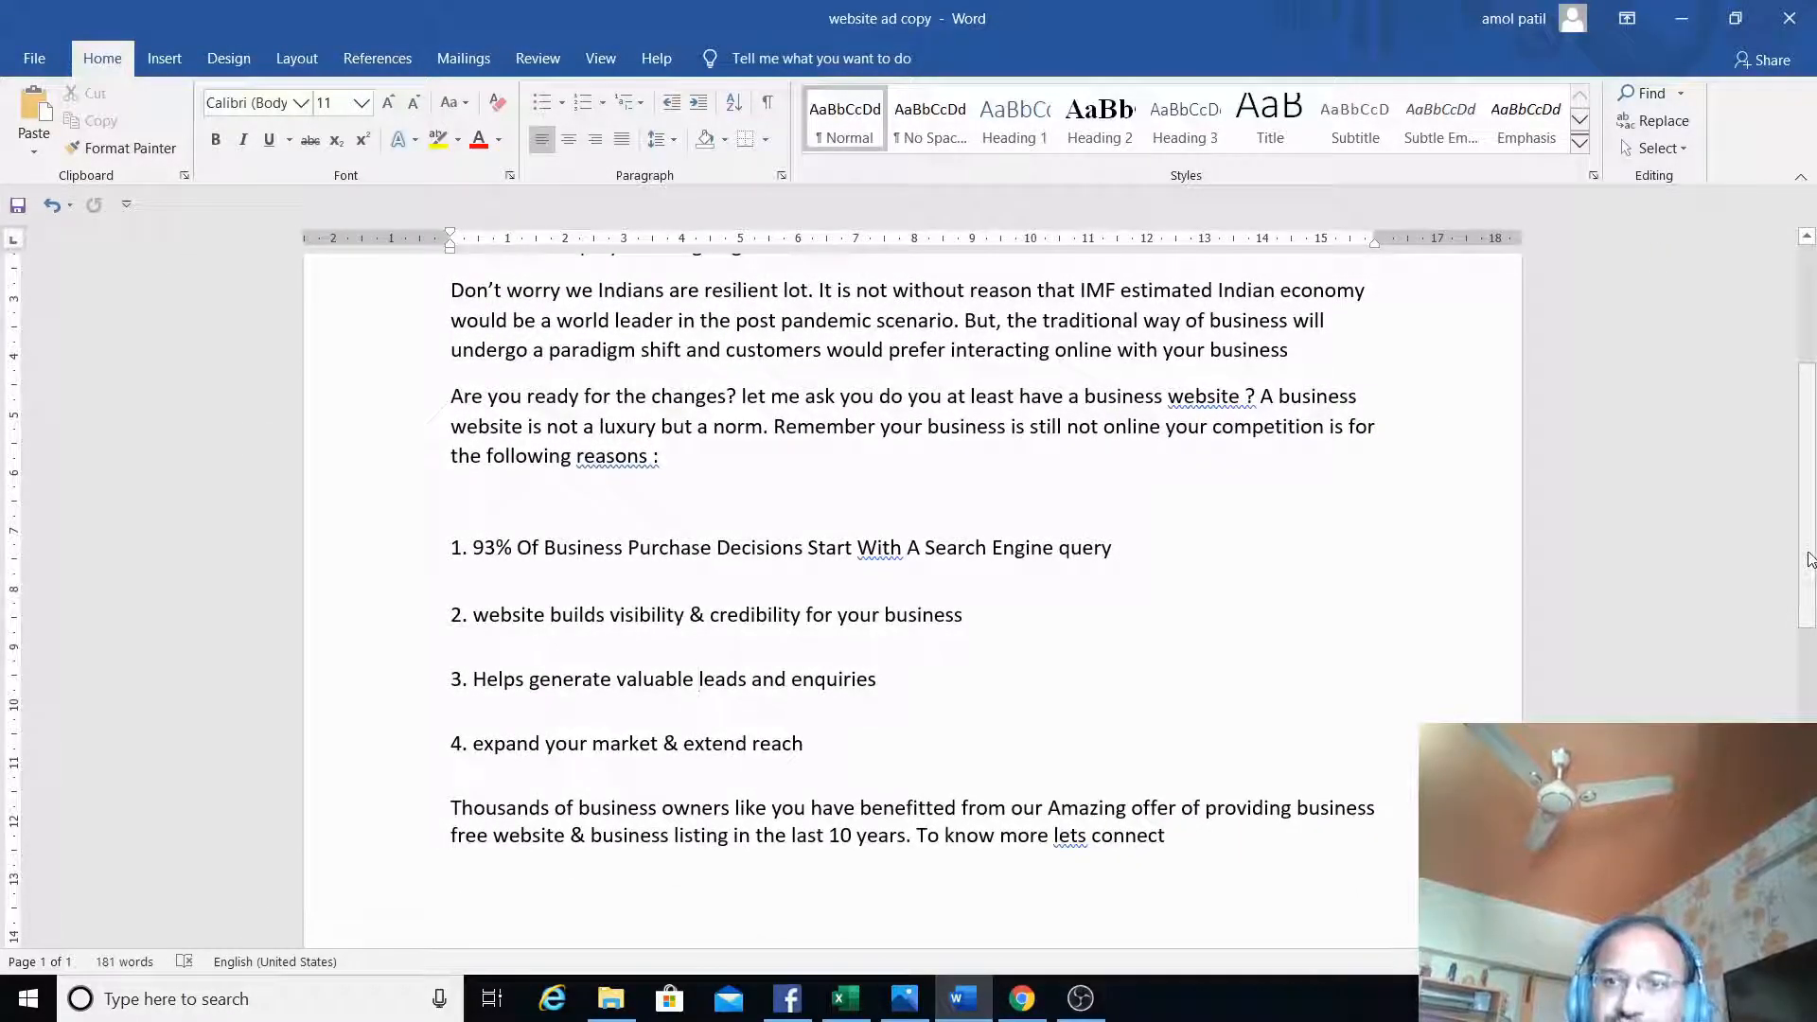
drag(1804, 544, 1808, 446)
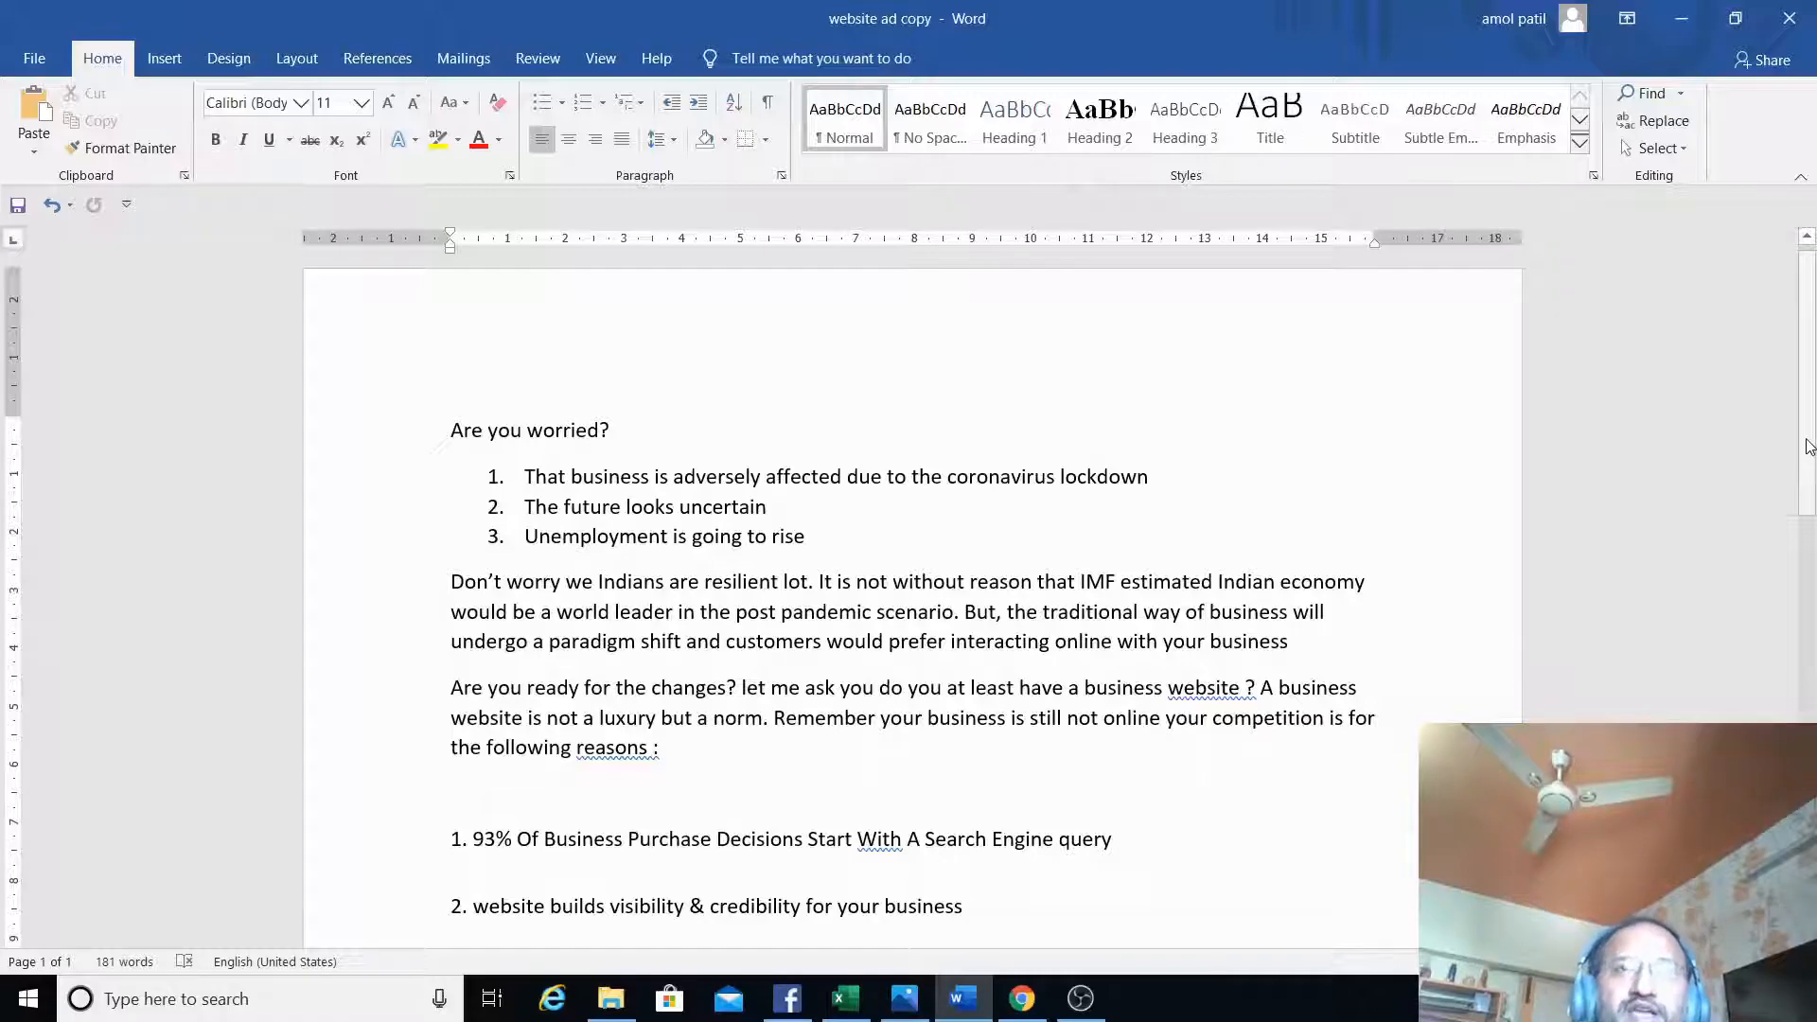
drag(1809, 446, 1812, 521)
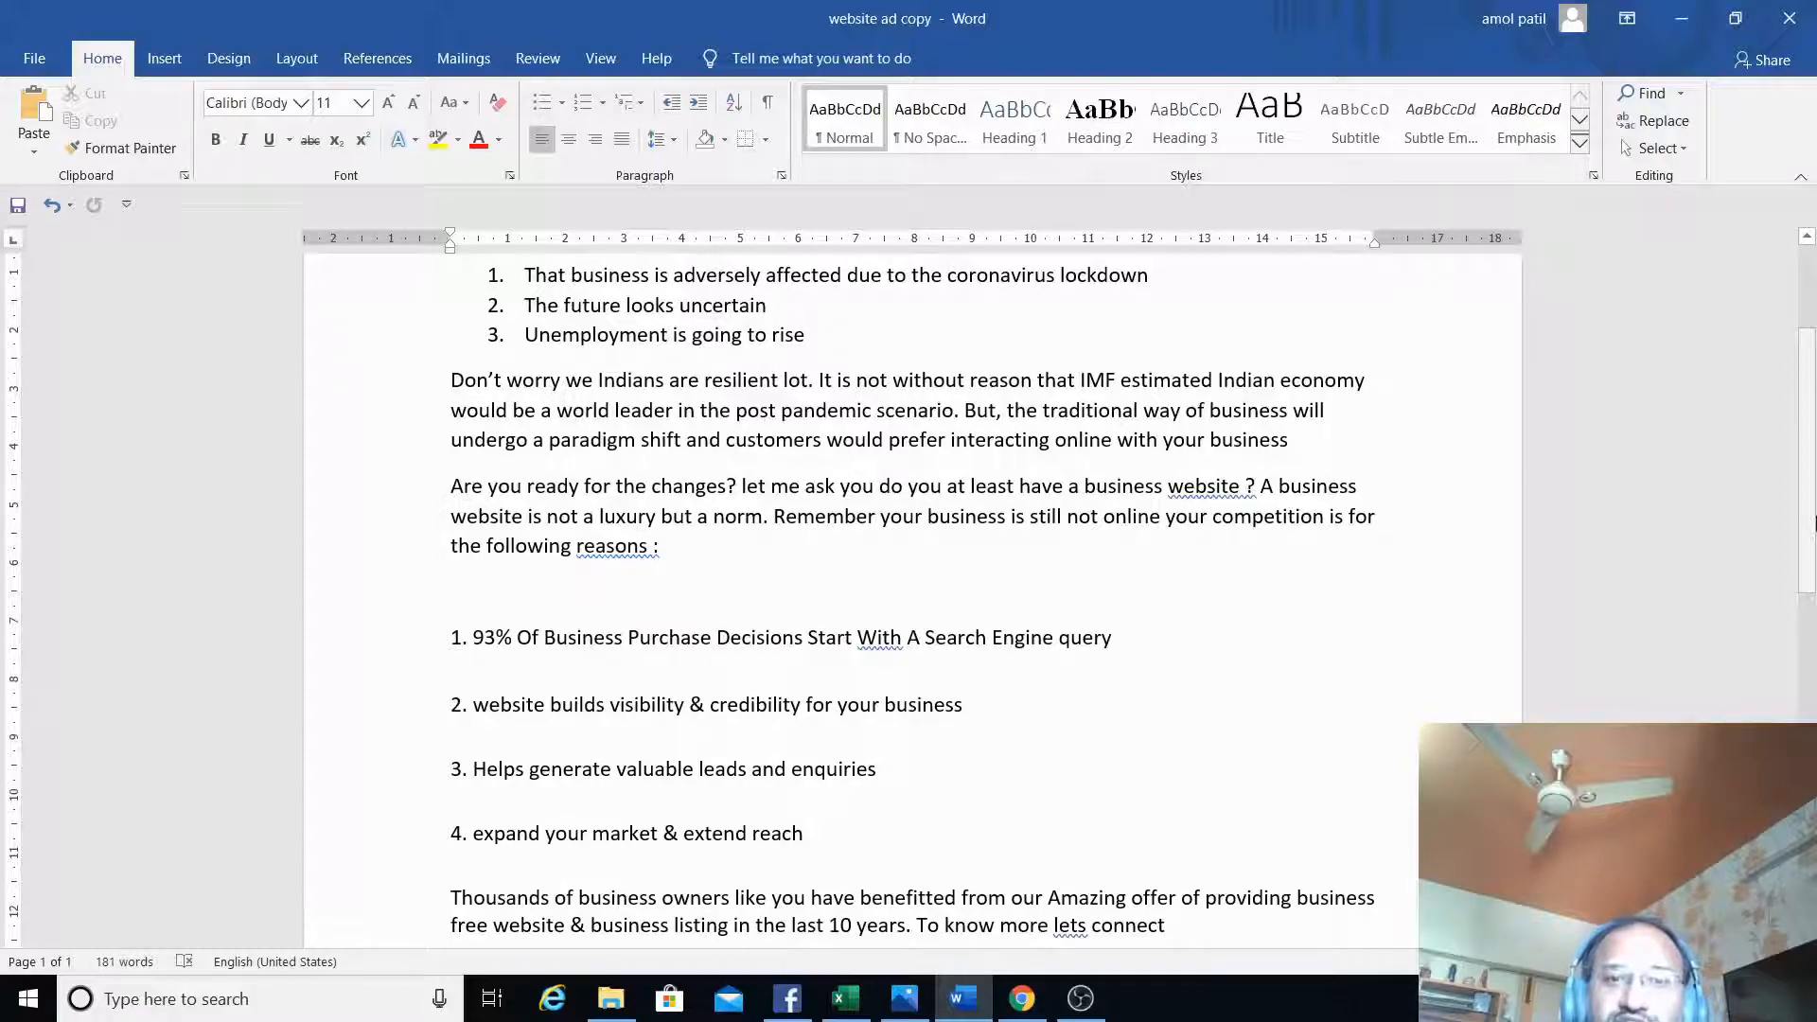
drag(1814, 522, 1814, 594)
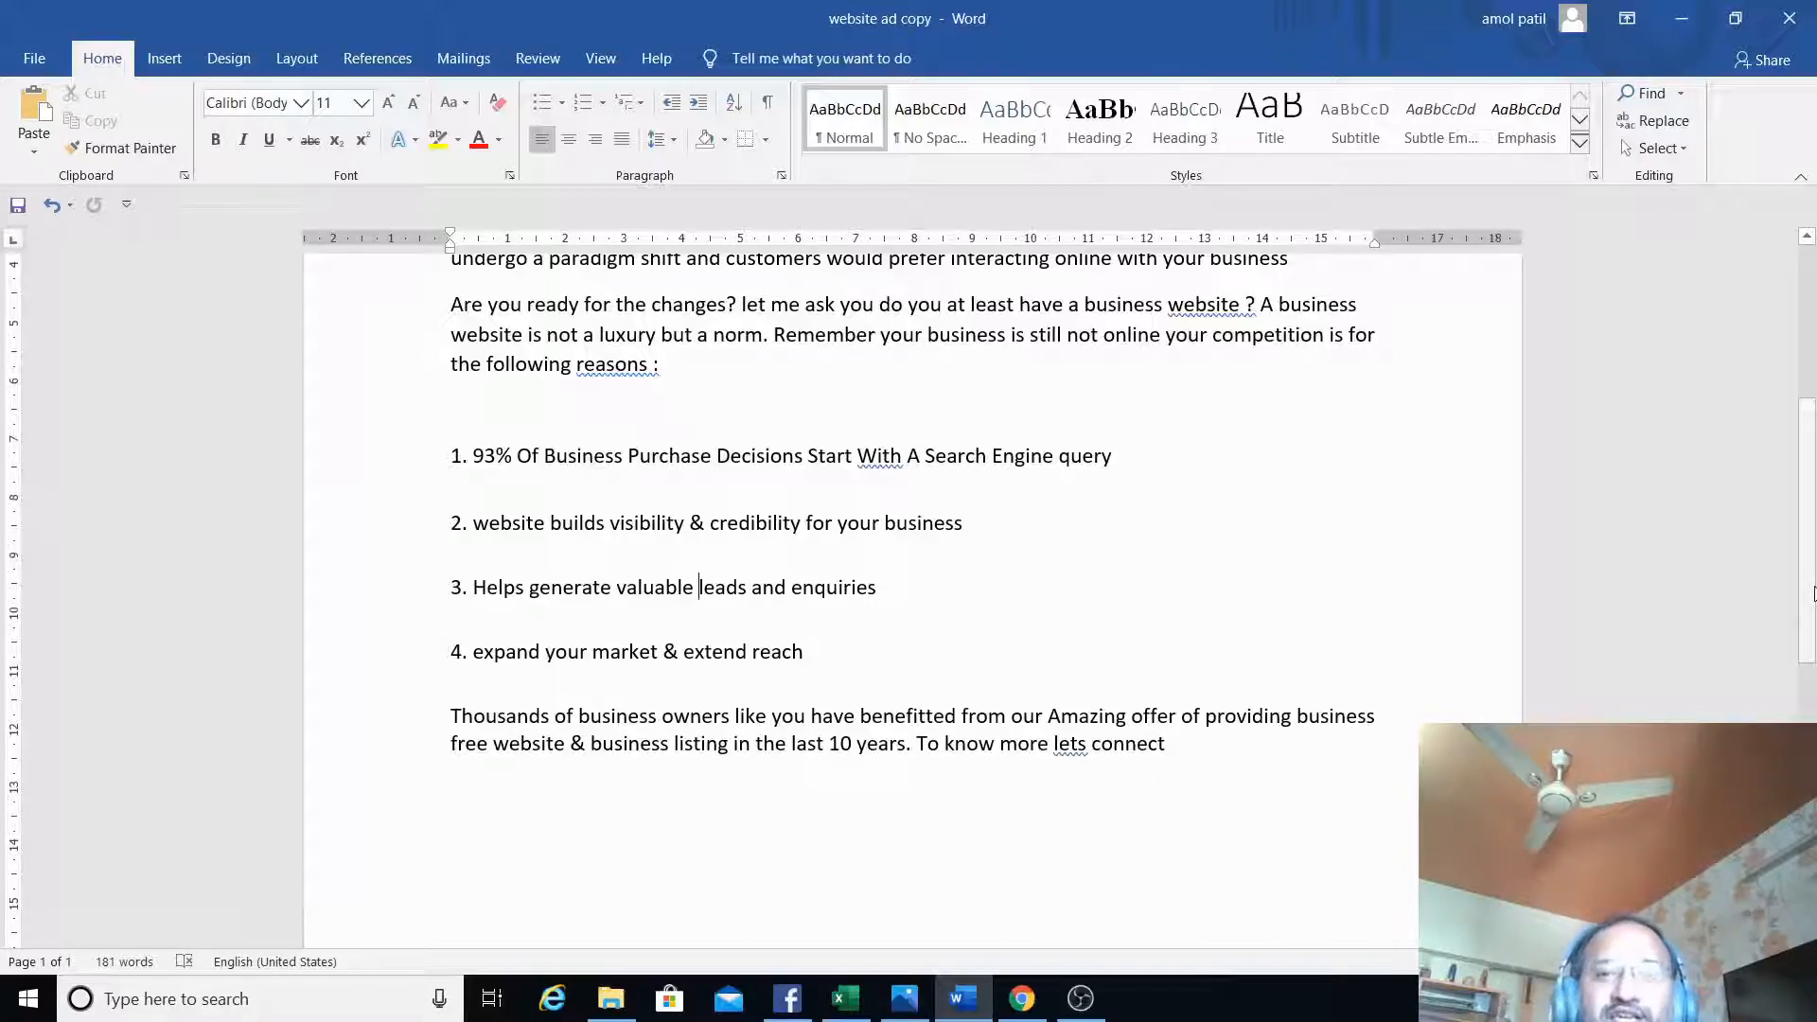
- Return to Ads Manager and start a new form in the ad's Instant Form section
key(alt+Tab)
drag(1803, 406, 1811, 704)
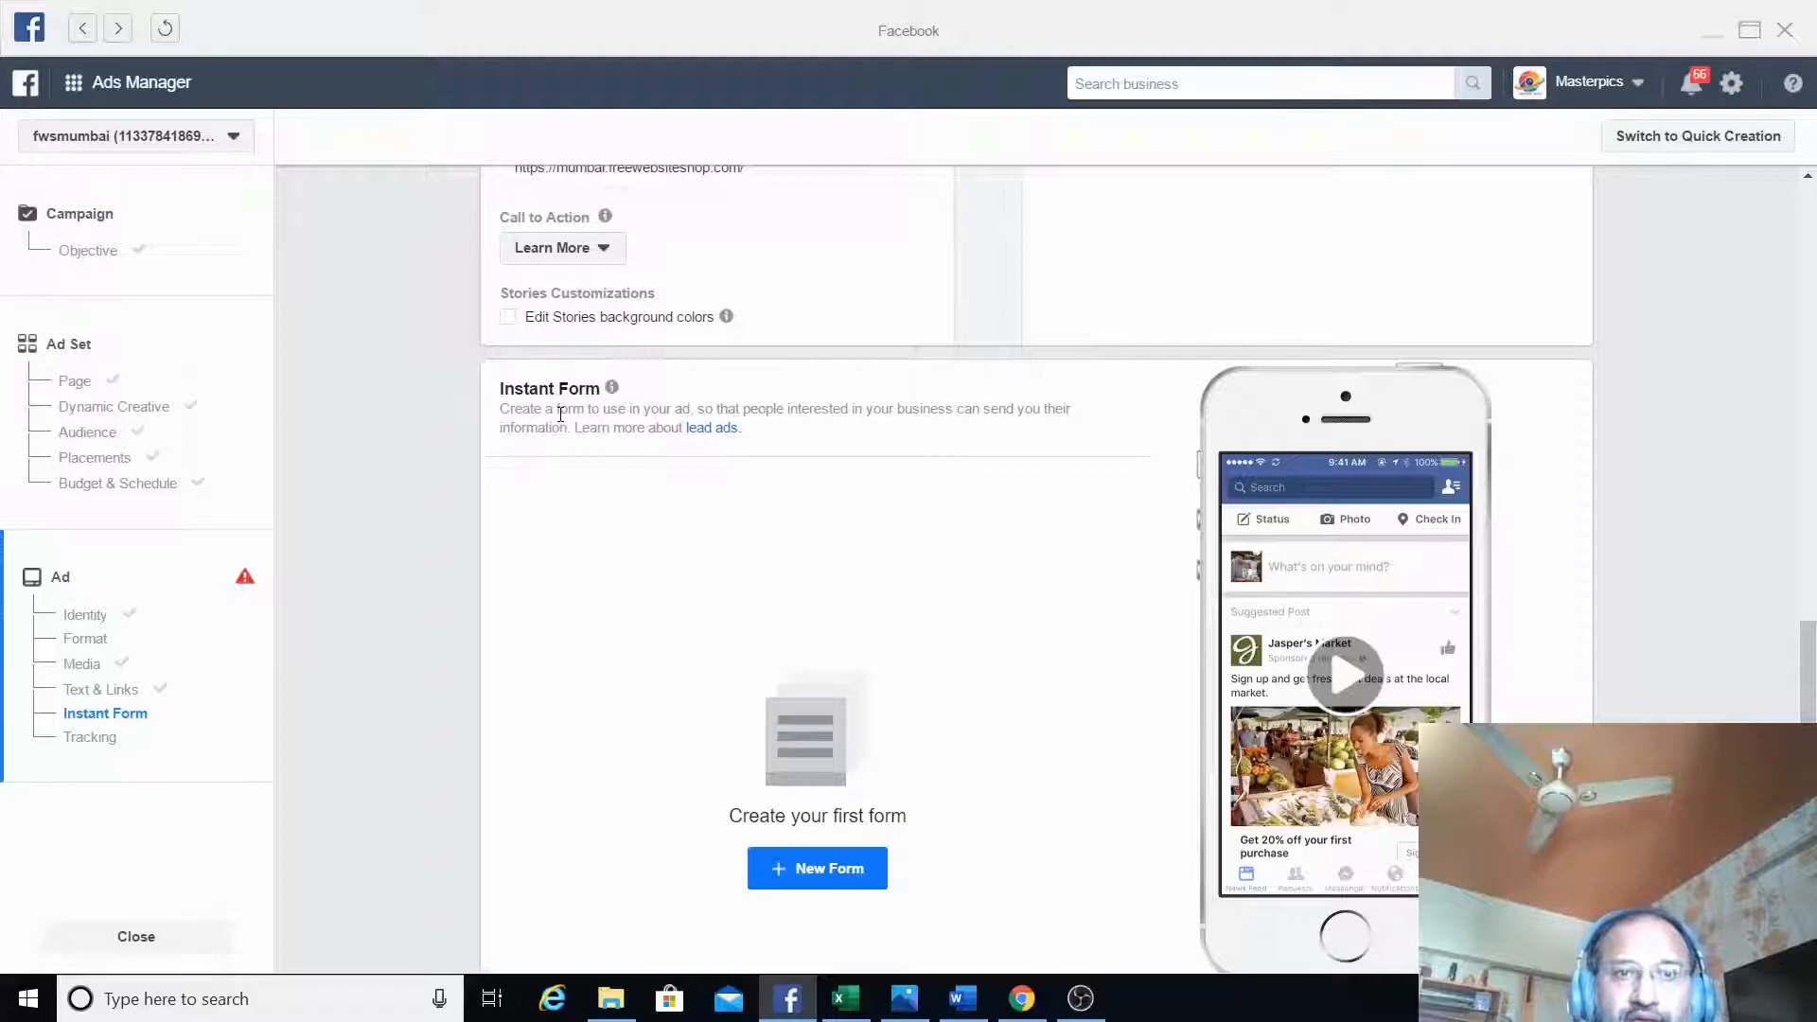
click(820, 867)
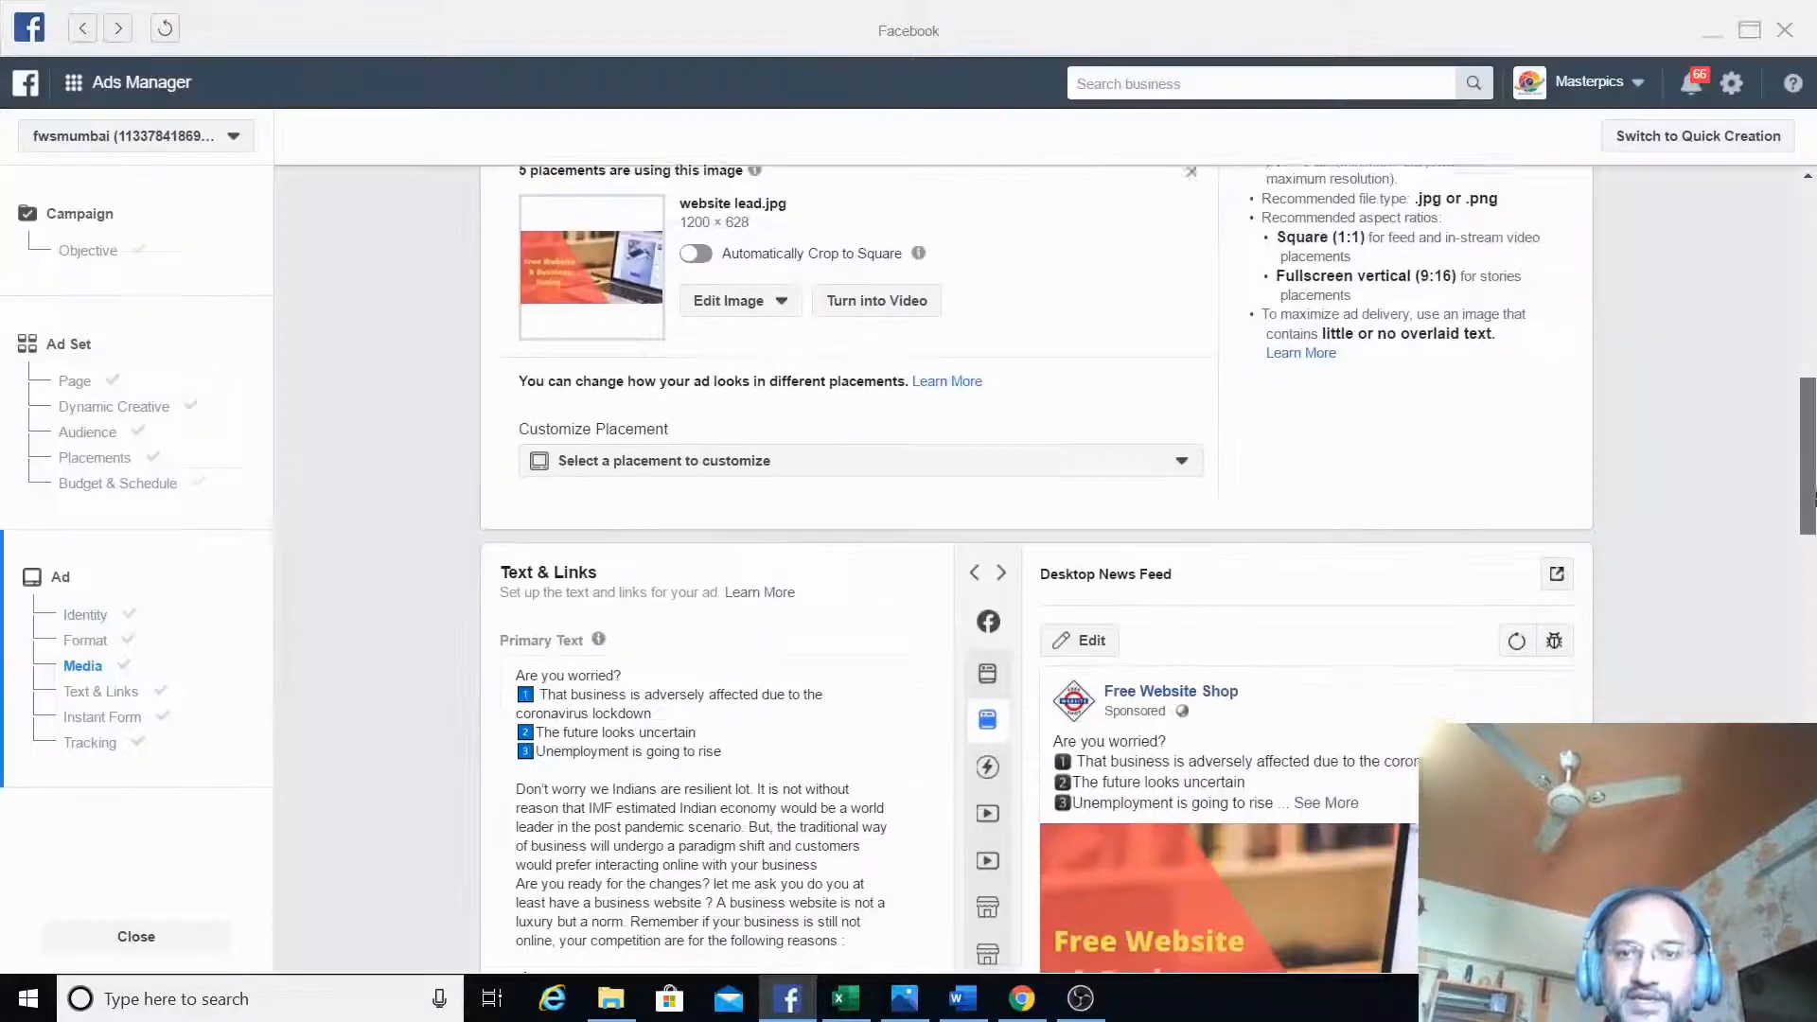
- Review the ad's primary text, headline, description and Desktop News Feed preview through to the end of the ad setup
drag(1814, 464, 1814, 544)
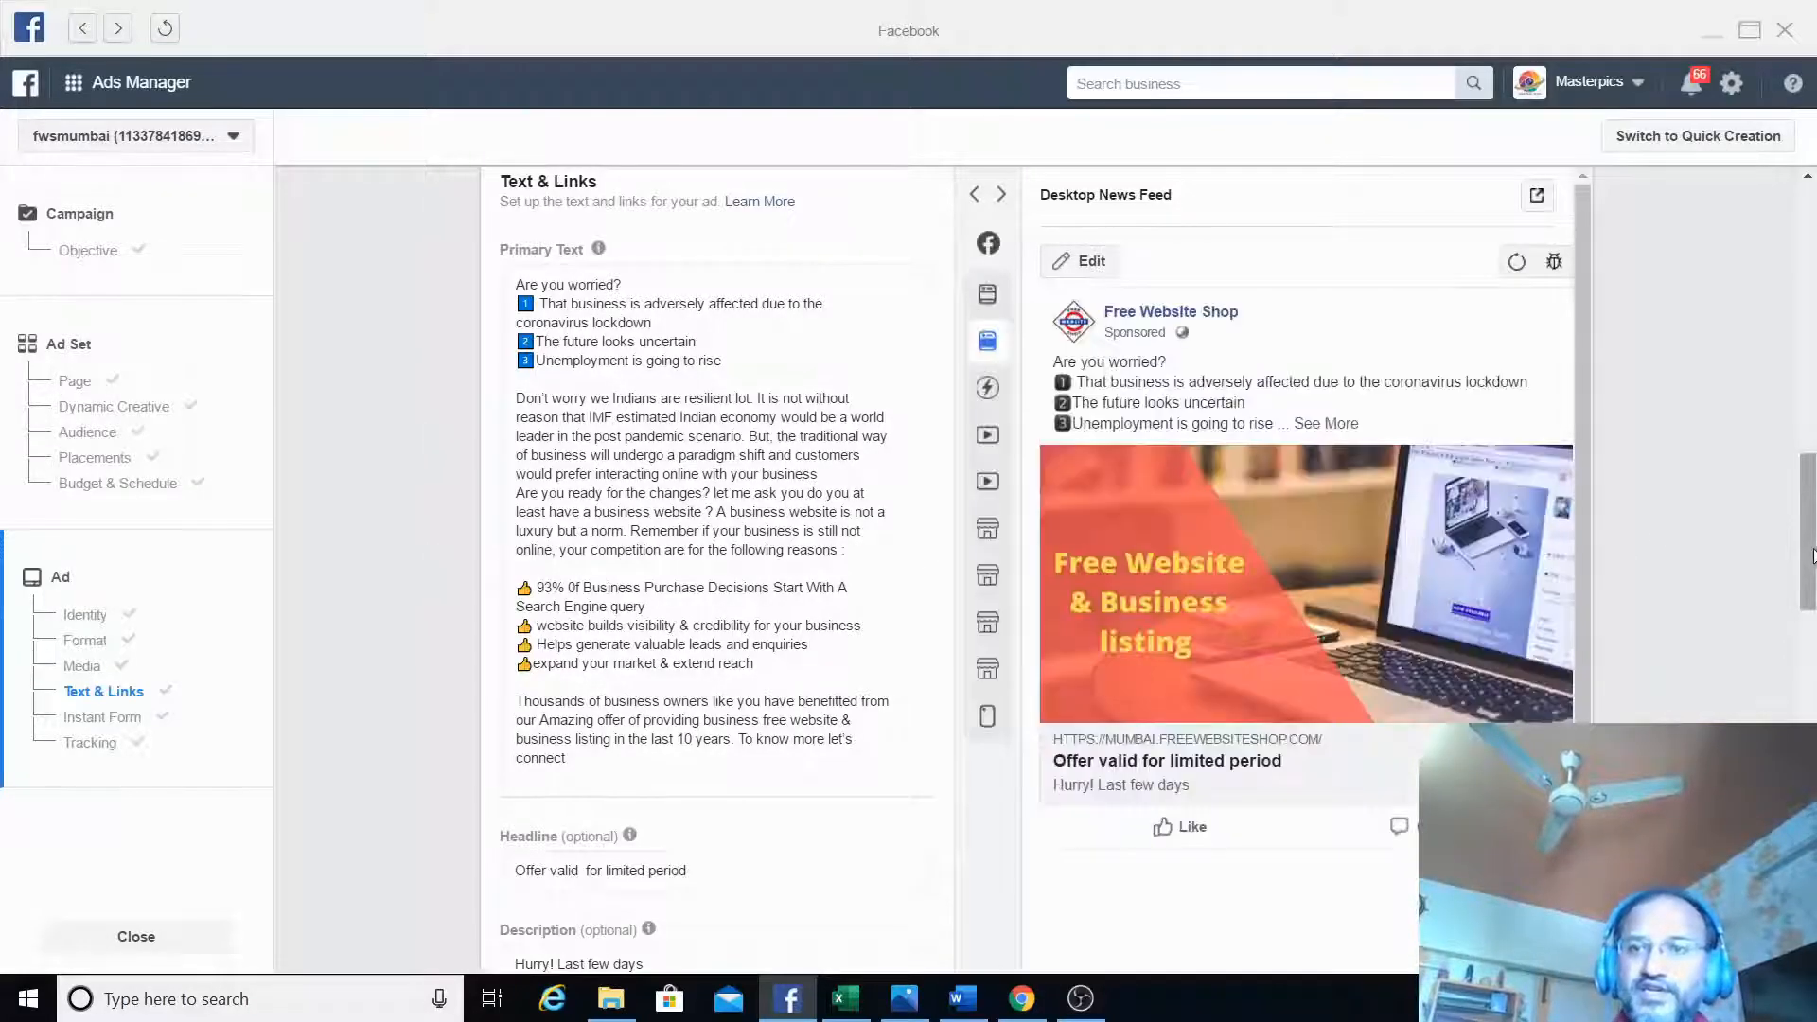
mouse_move(1812, 546)
mouse_down()
mouse_move(1807, 499)
mouse_move(1807, 558)
mouse_up()
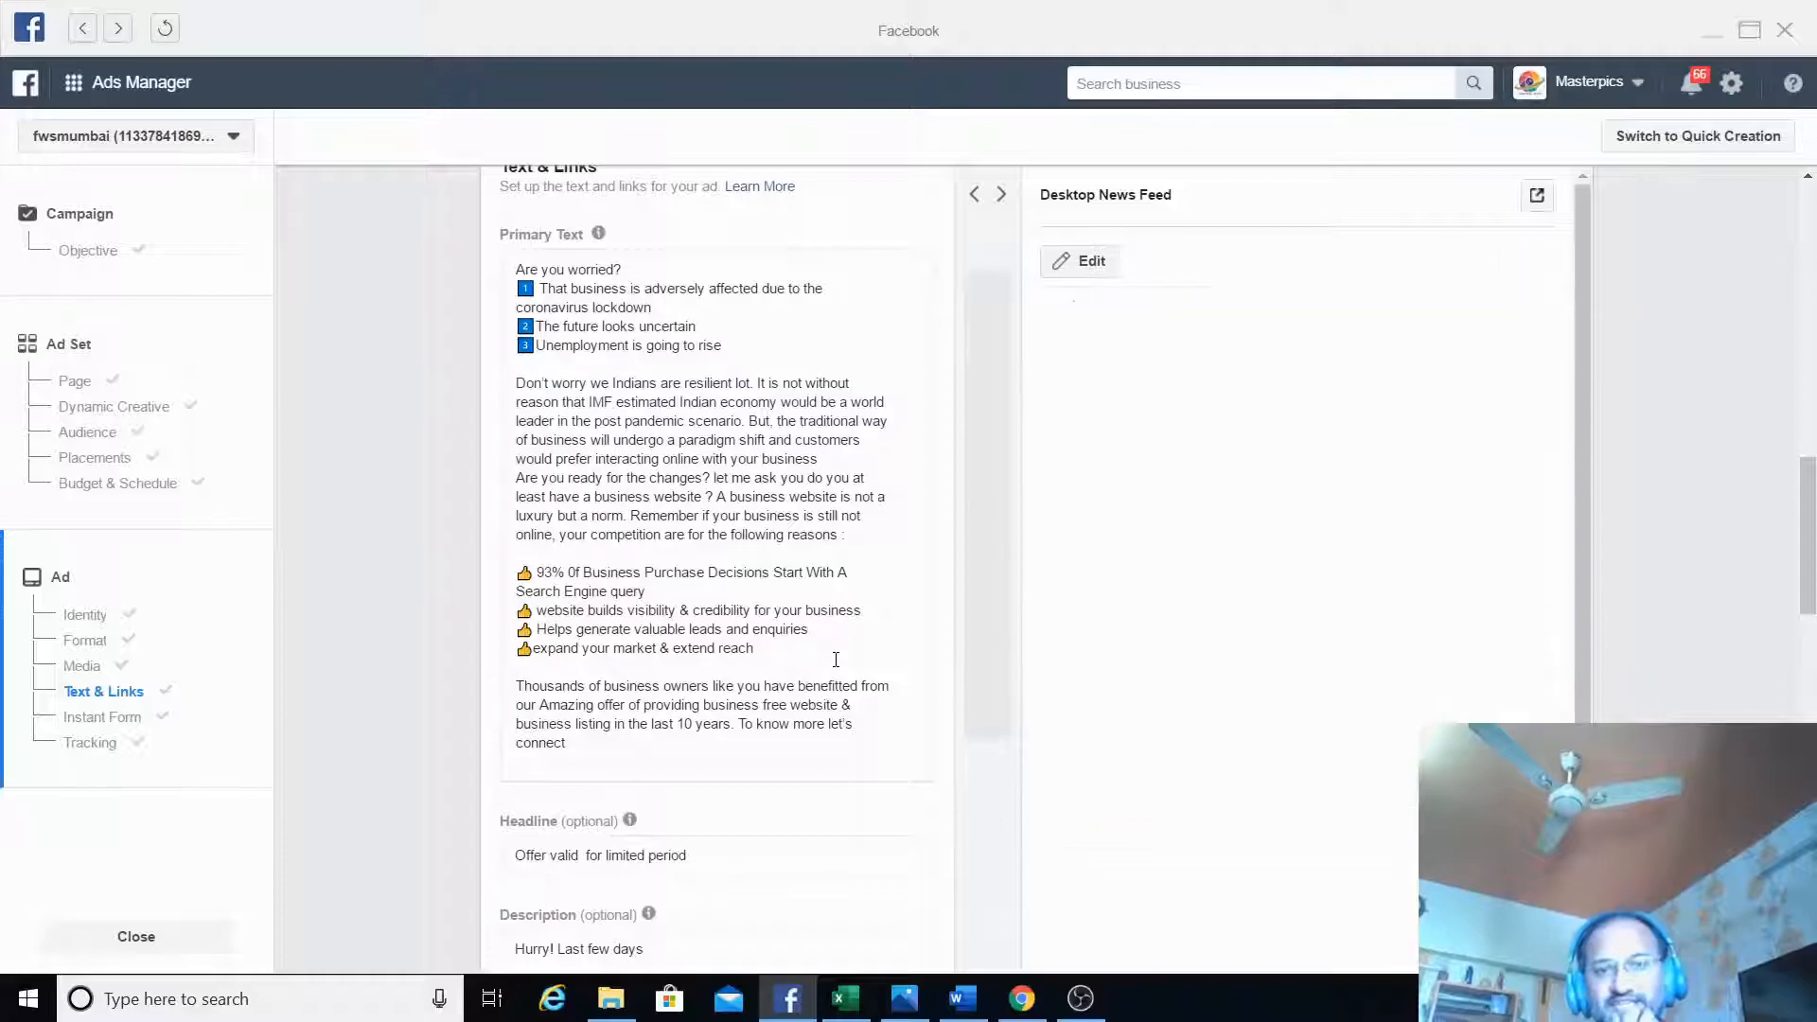
click(835, 660)
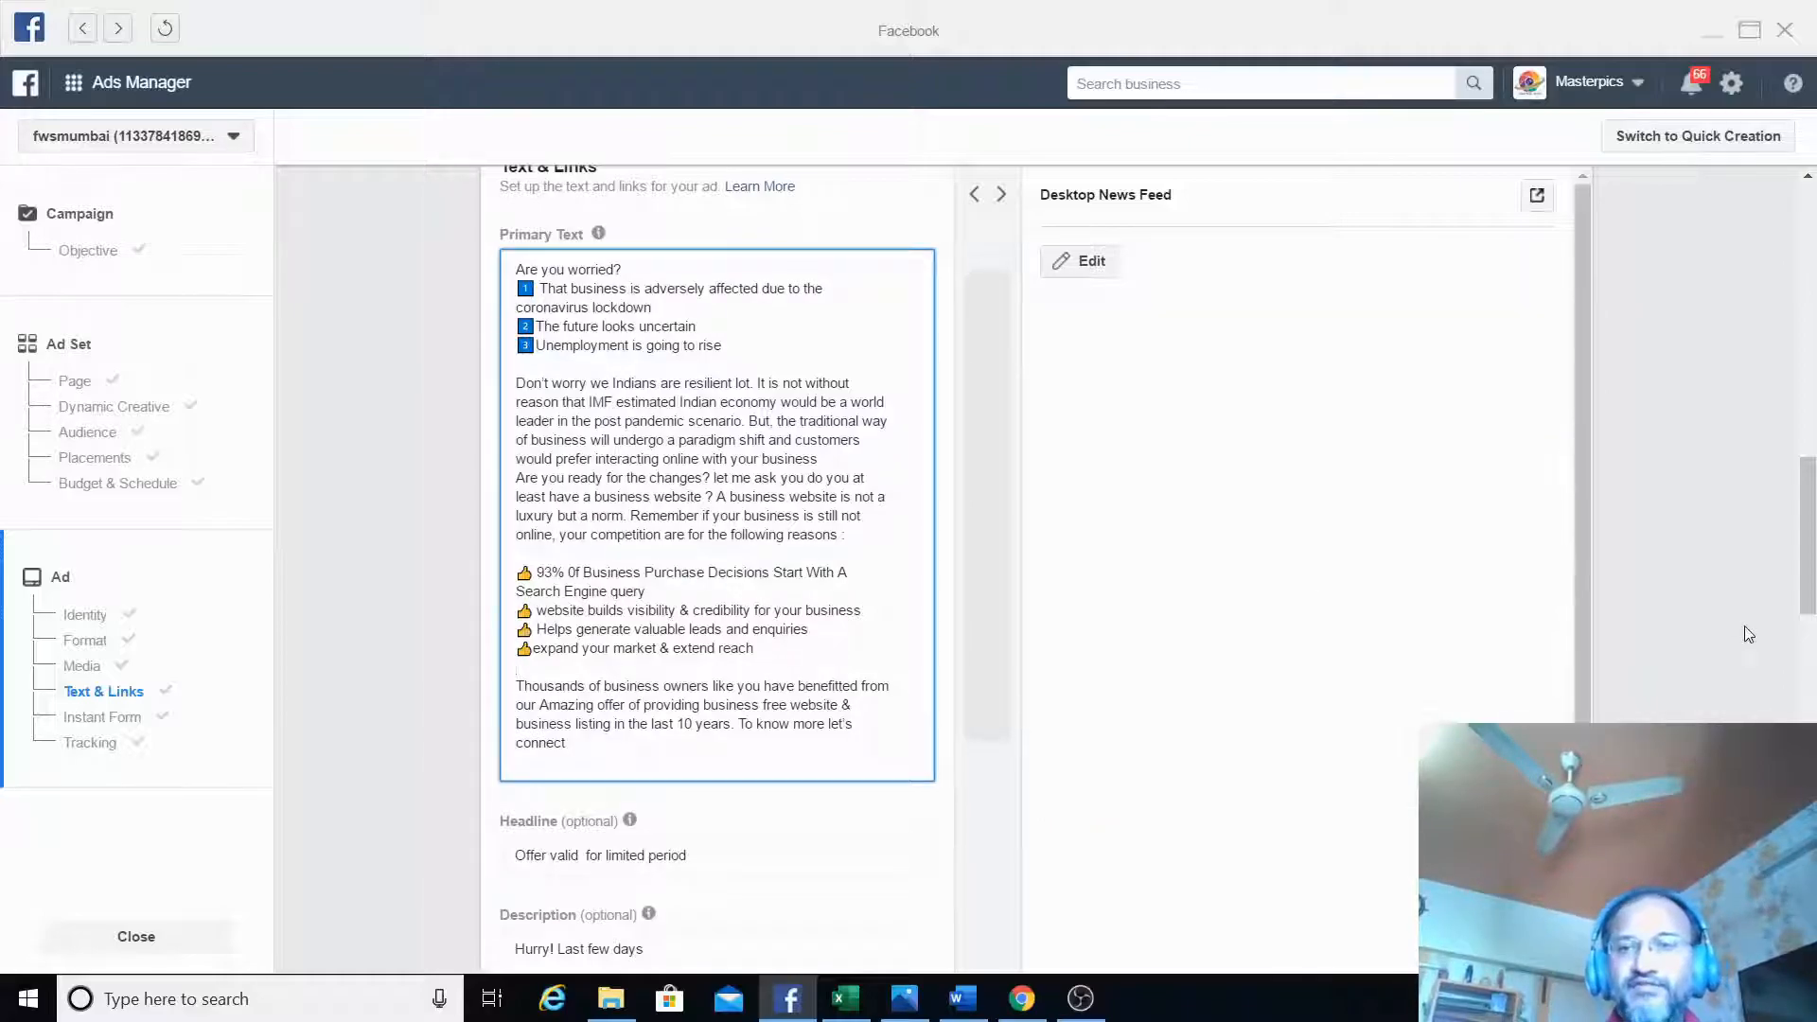
drag(1806, 563, 1806, 577)
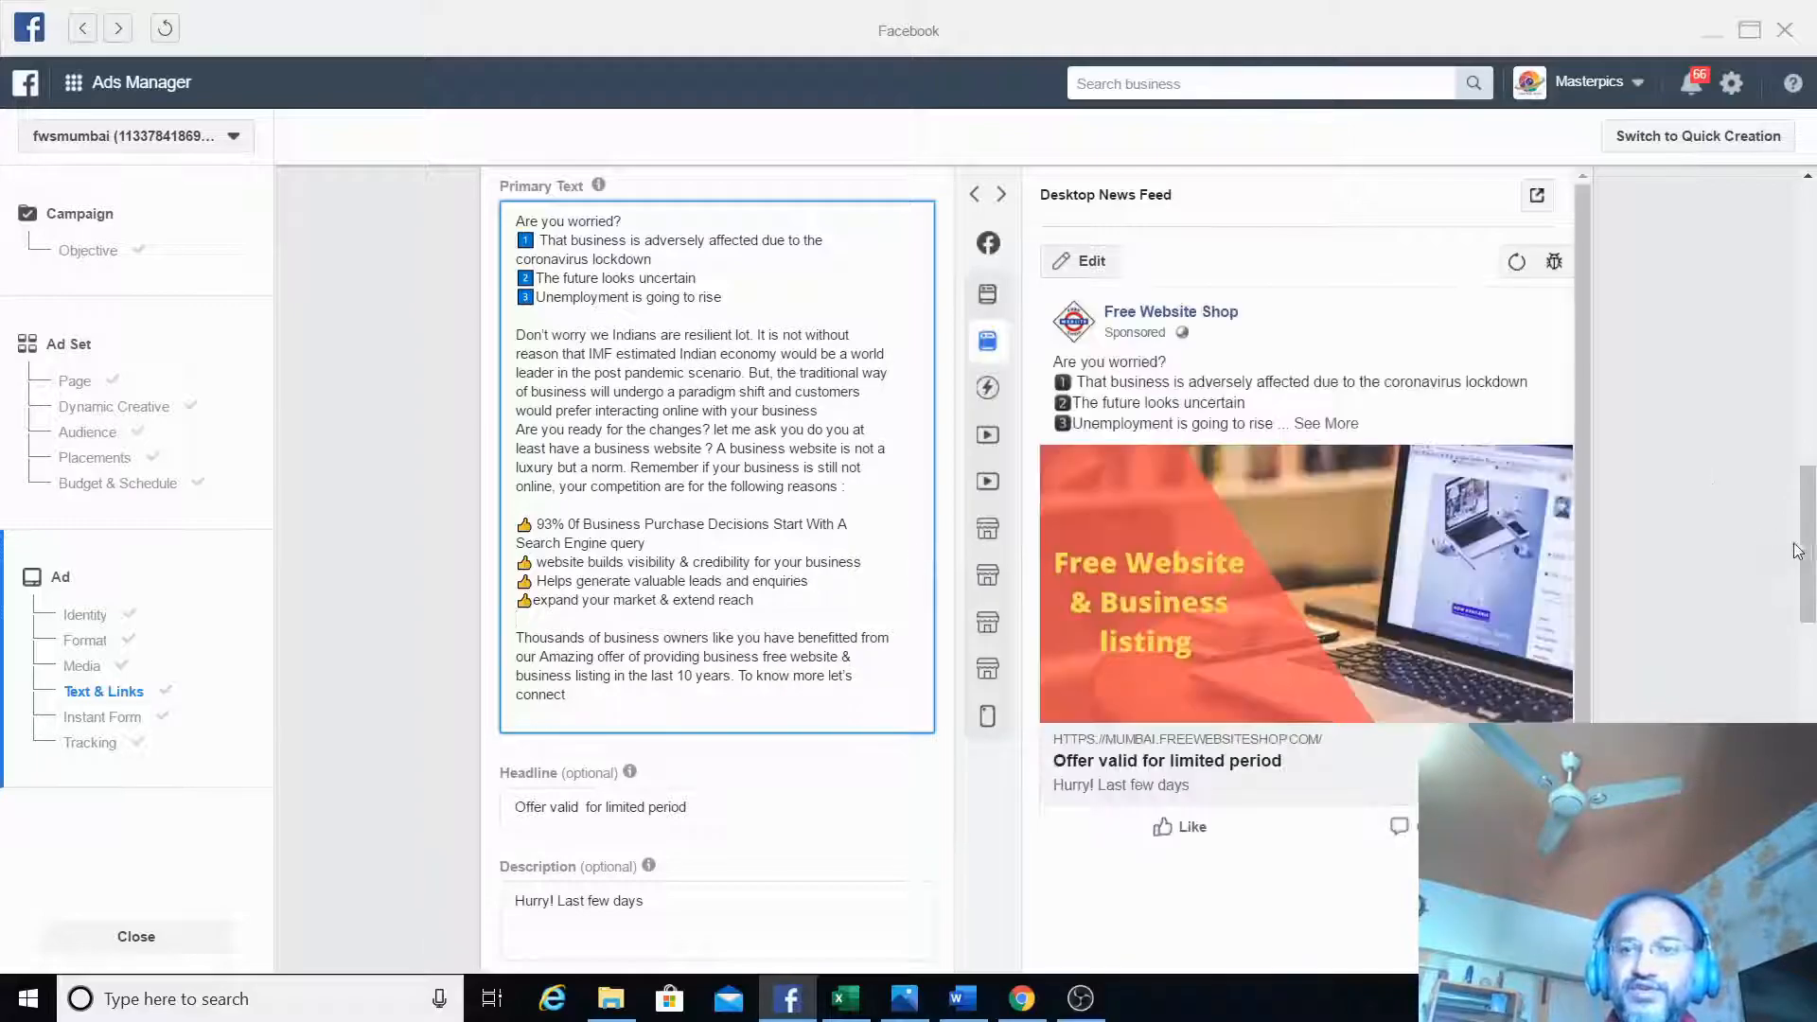
drag(1813, 562, 1808, 769)
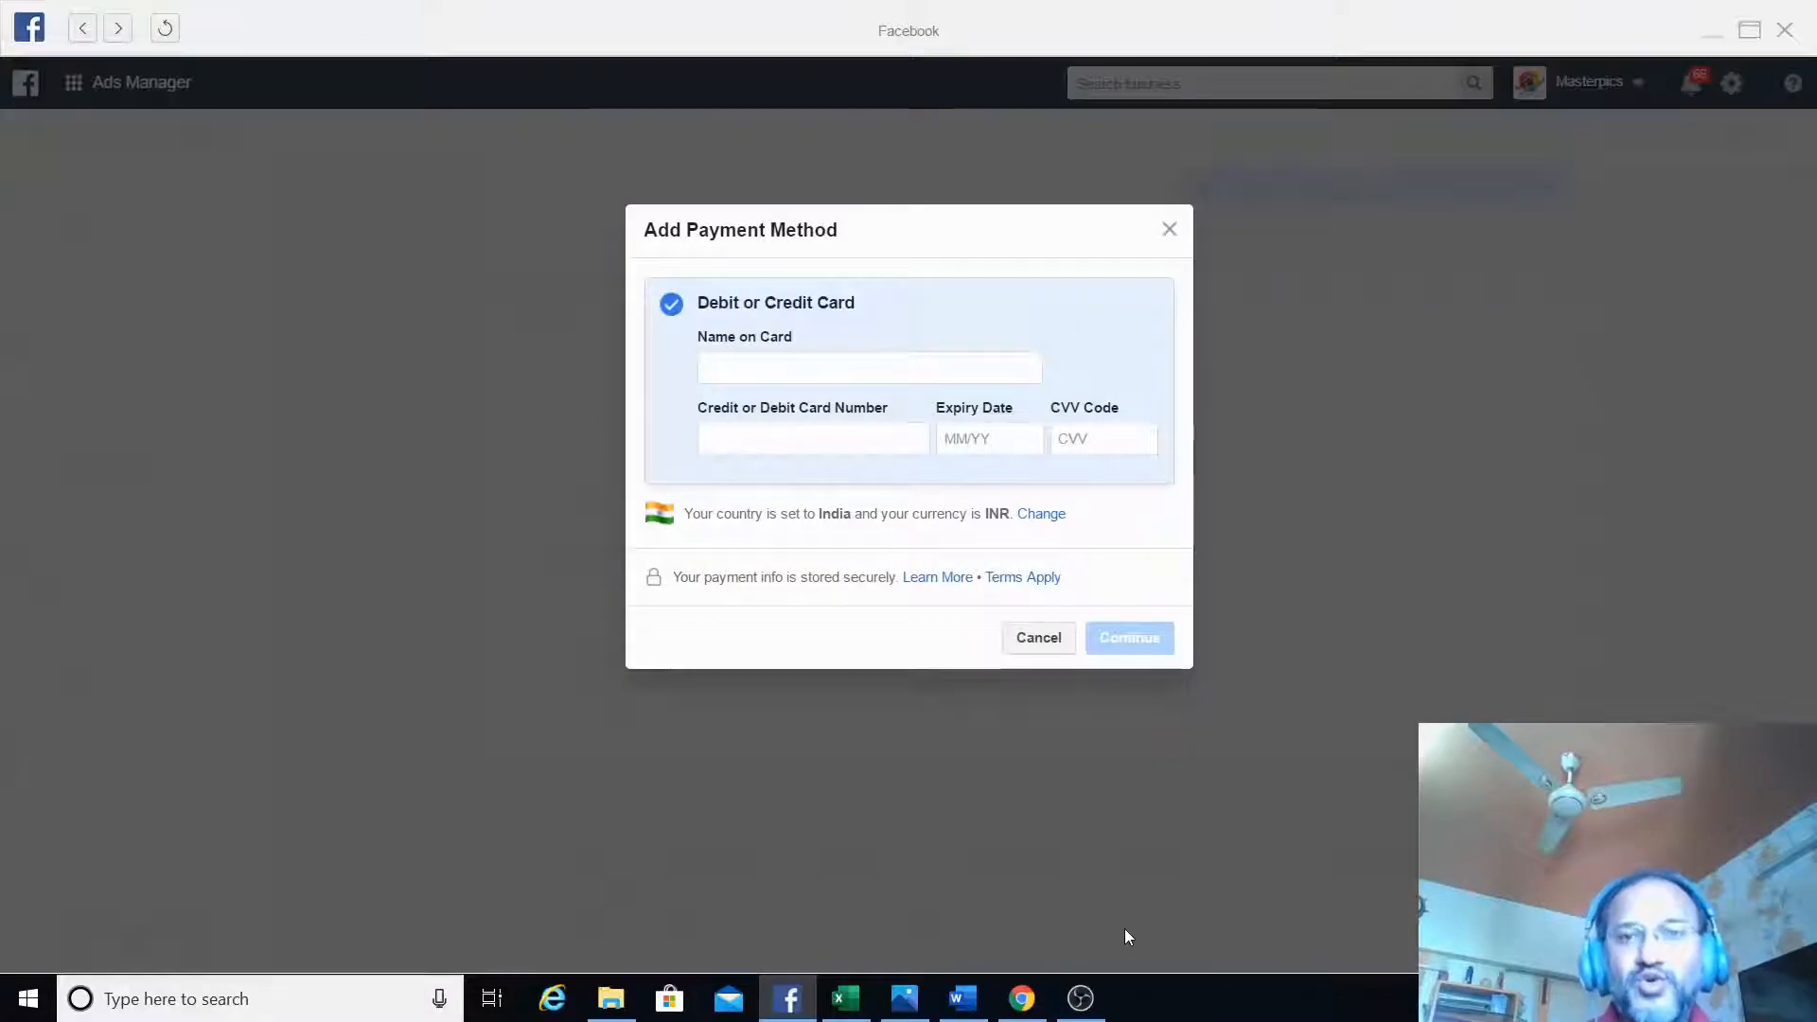